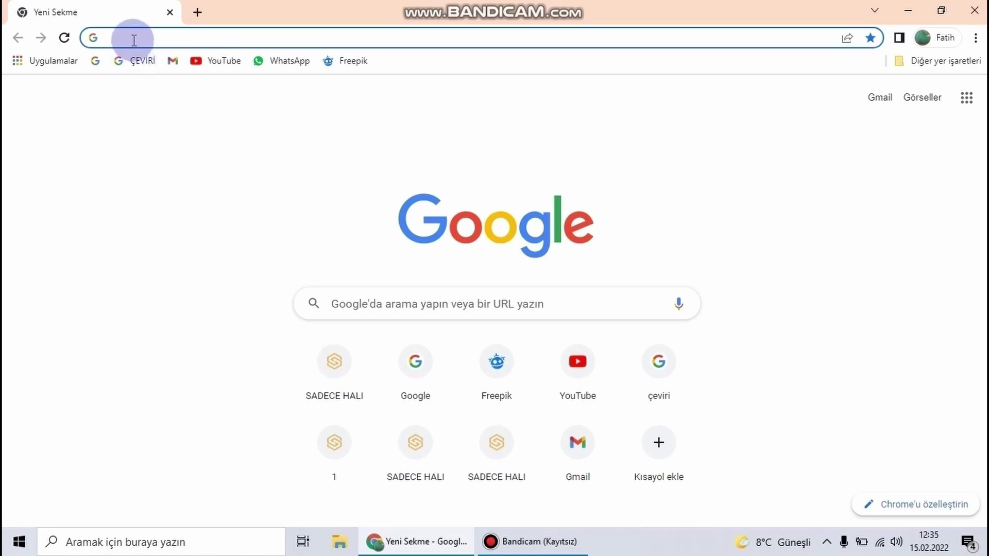
Search Freepik for free cloud images and open the Gradient cloud collection.
text(freepik)
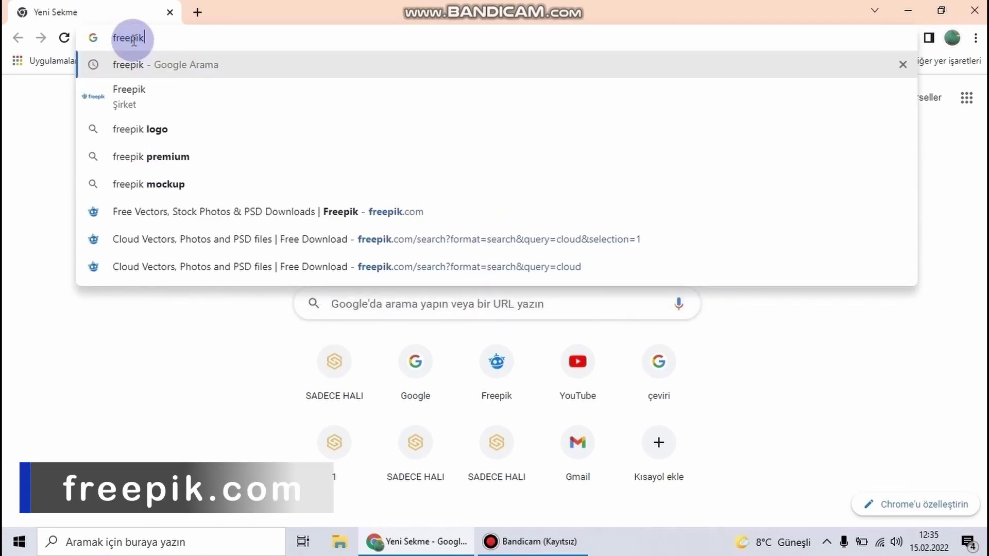
key(Return)
click(271, 233)
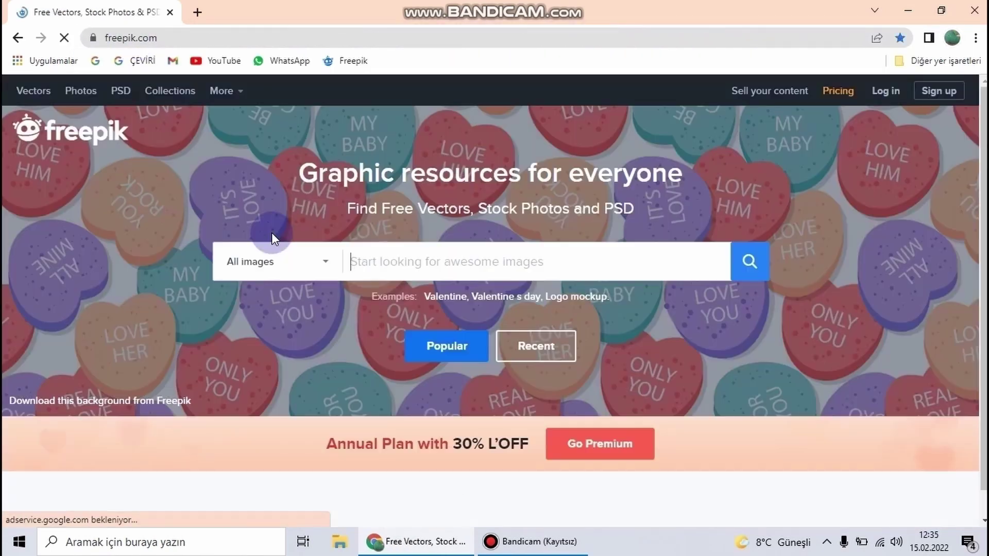
text(cloud)
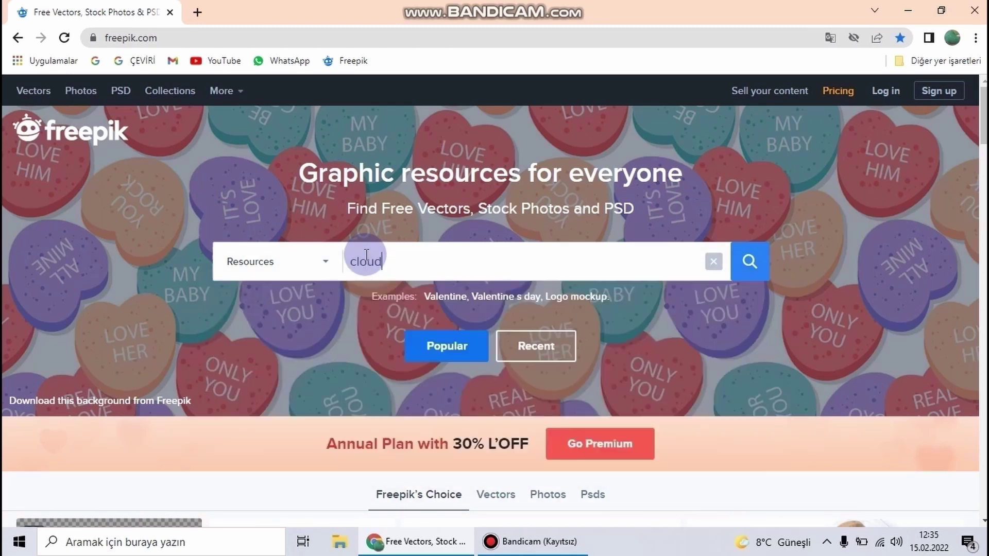
click(254, 303)
scroll(322, 311, down, 2)
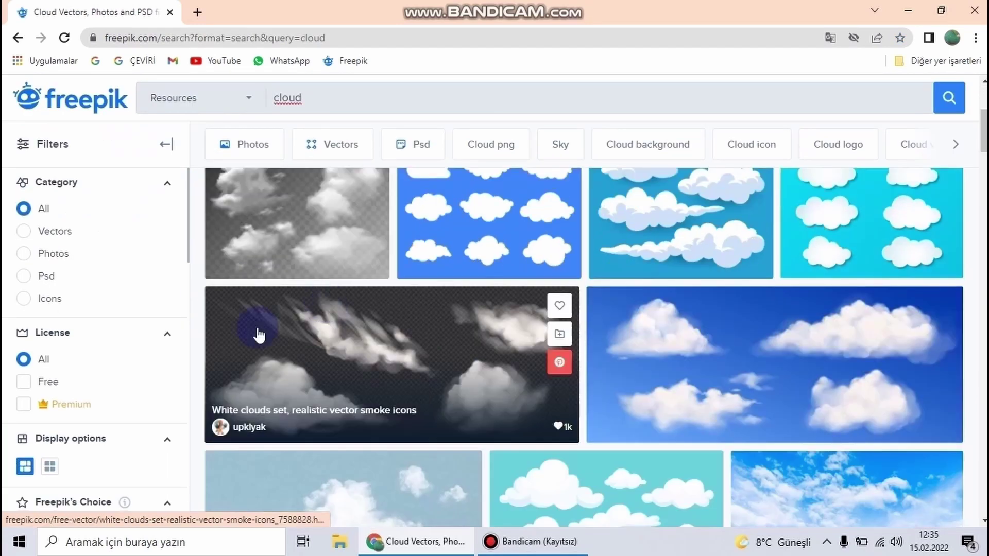
click(26, 384)
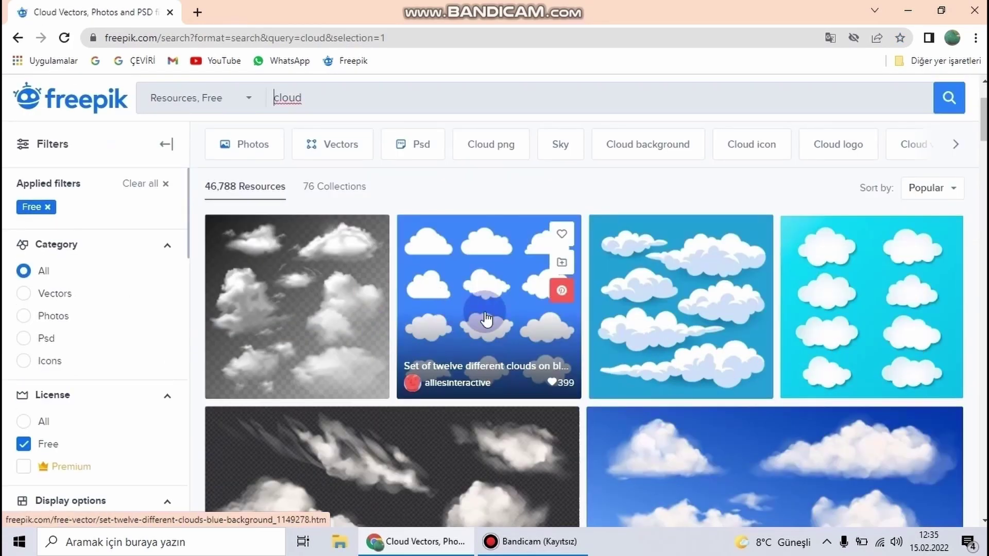
click(913, 332)
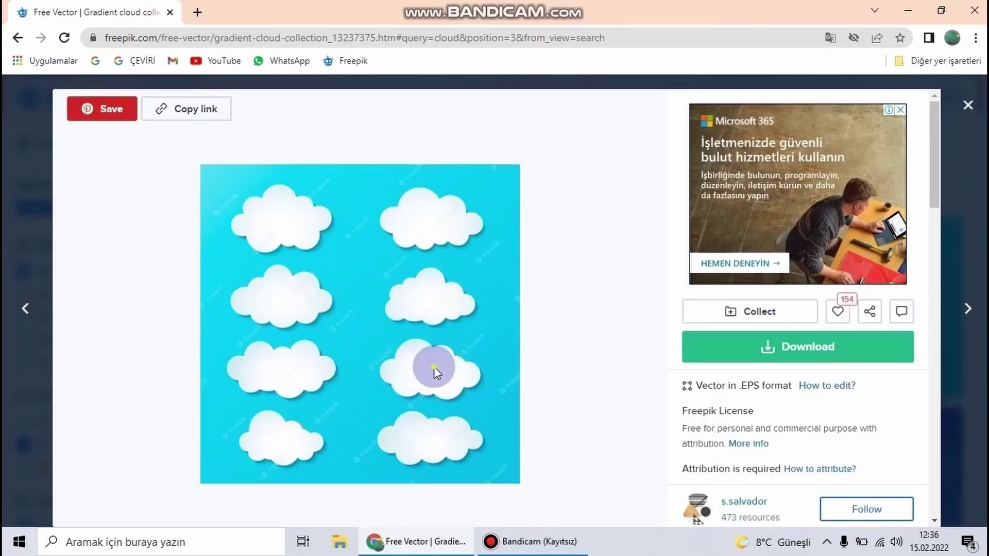
Download the free cloud collection zip to the desktop.
scroll(435, 368, down, 2)
click(768, 229)
click(794, 410)
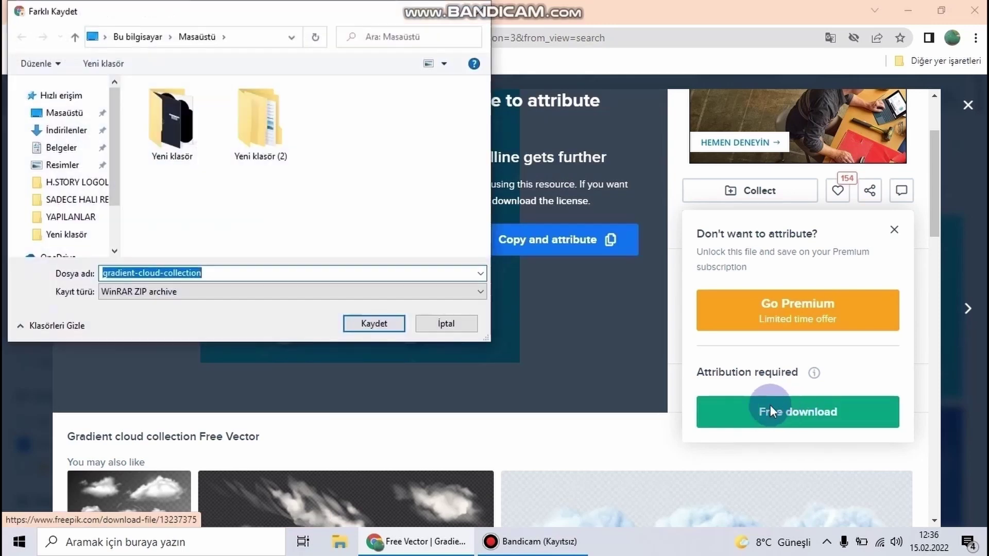
click(371, 323)
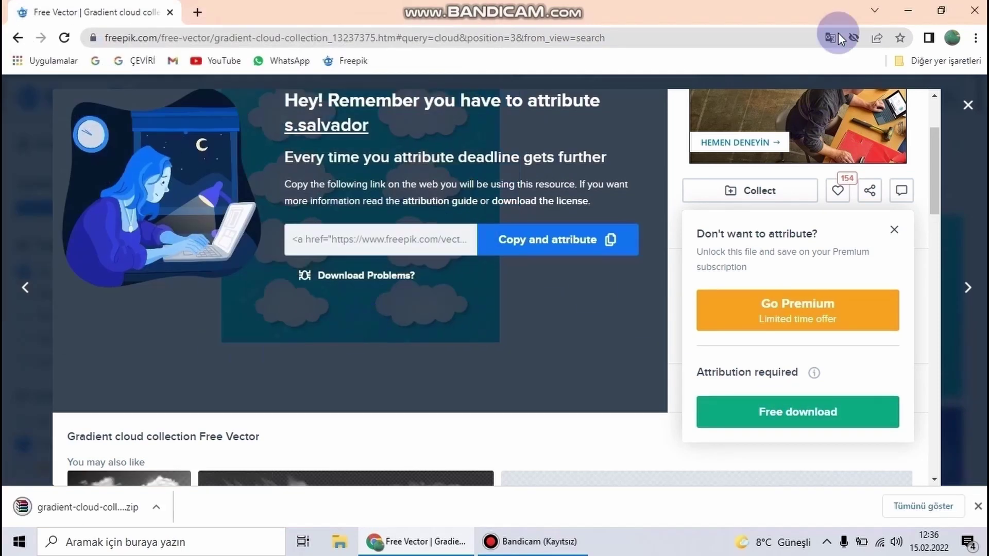
Extract Cloud-collection.jpg from the zip in WinRAR onto the desktop.
key(super+d)
double_click(88, 97)
click(65, 154)
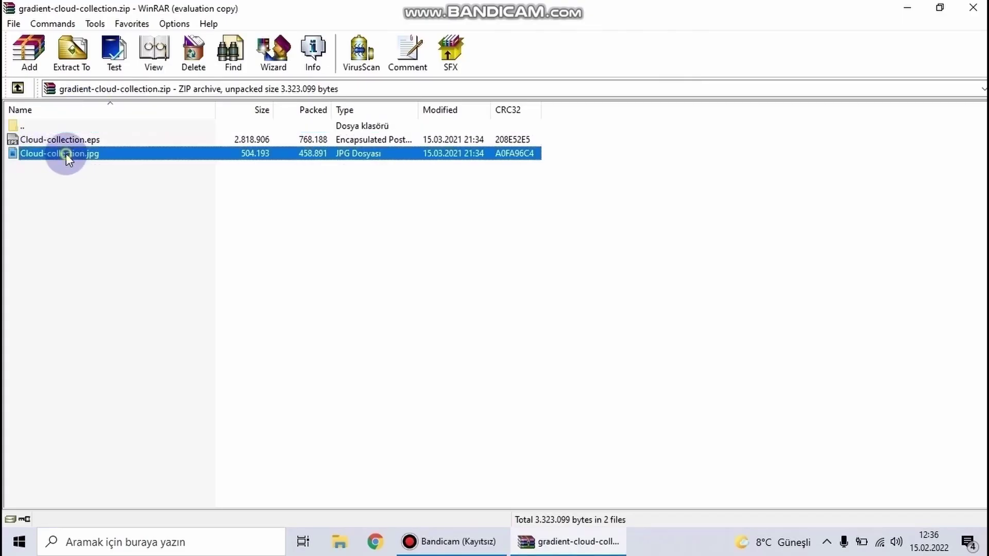
click(66, 62)
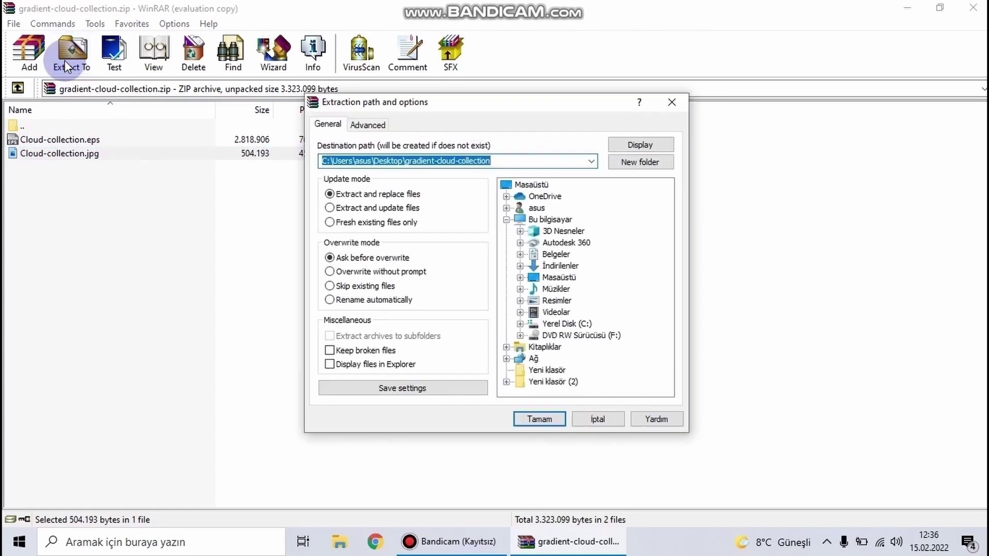
click(560, 419)
click(974, 9)
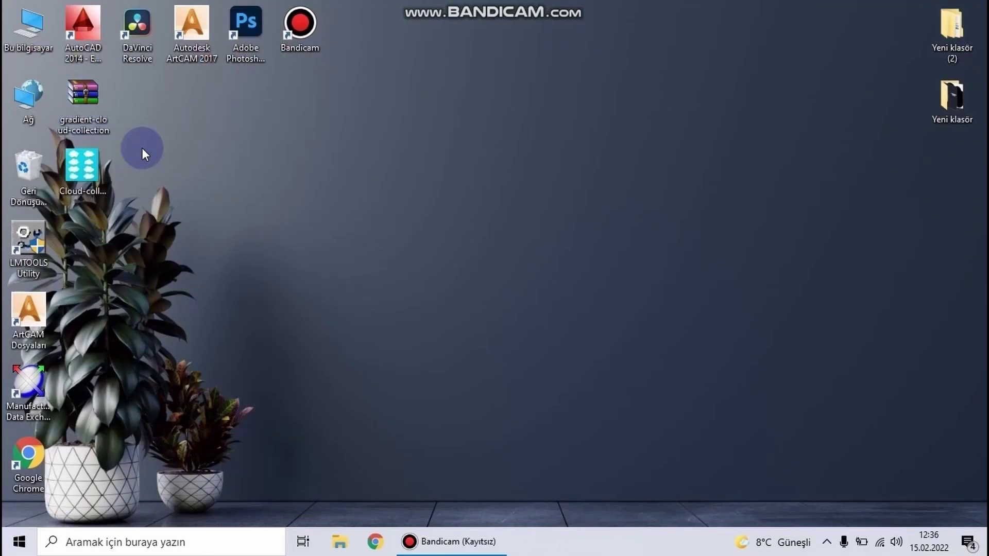
Open Cloud-collection.jpg from the desktop in Adobe Photoshop 2020 via Open with.
drag(82, 166, 409, 172)
right_click(406, 177)
mouse_move(464, 282)
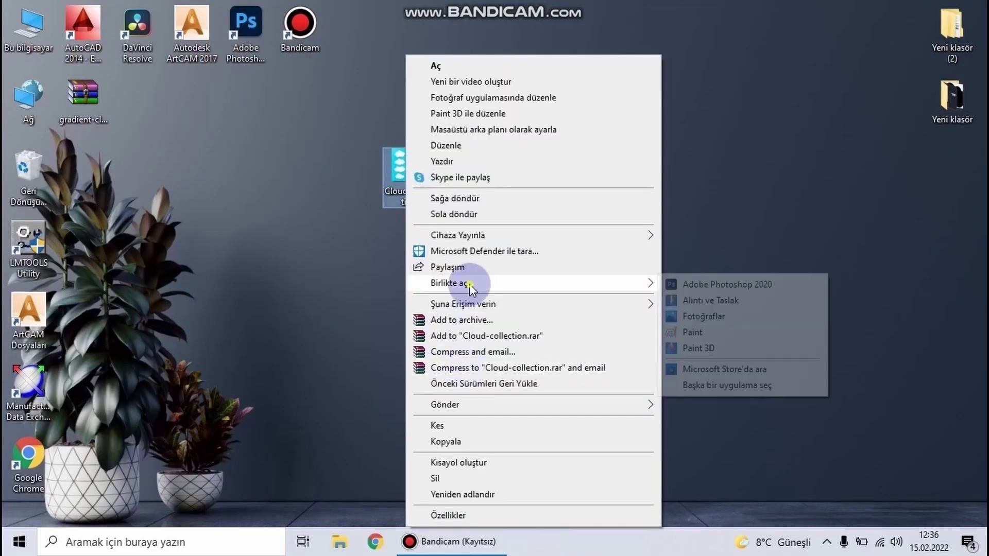
click(729, 288)
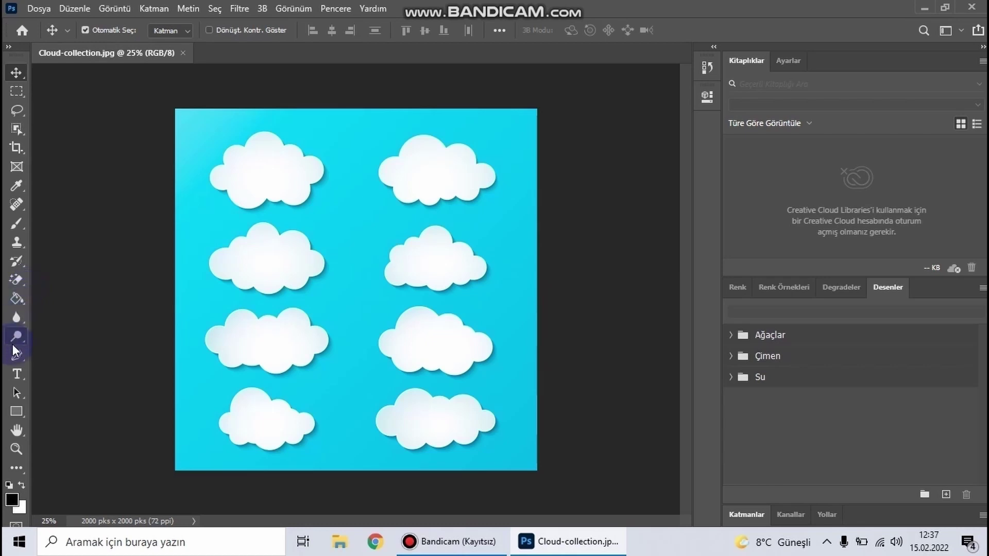
Fill the third-row right cloud solid black with the Paint Bucket.
drag(16, 301, 82, 309)
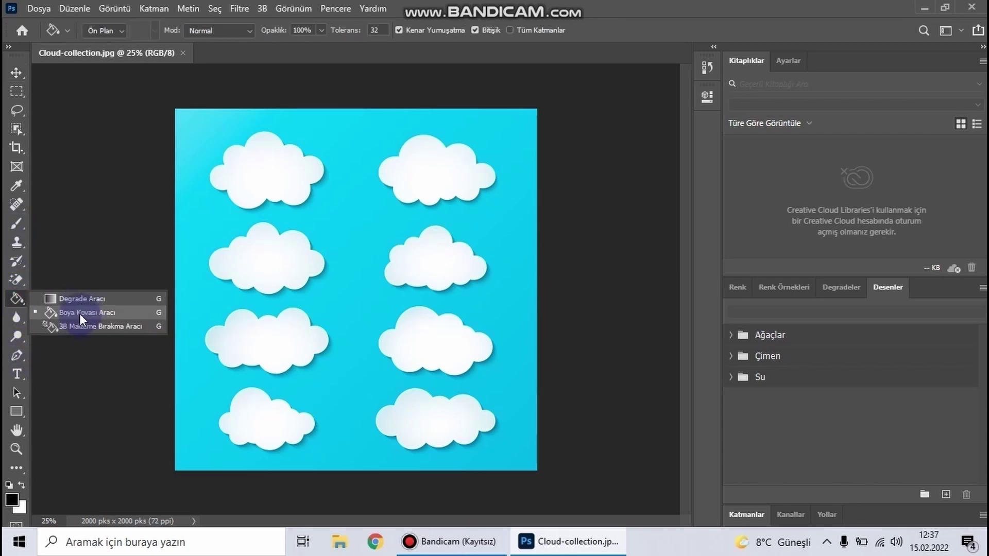
click(82, 315)
click(418, 317)
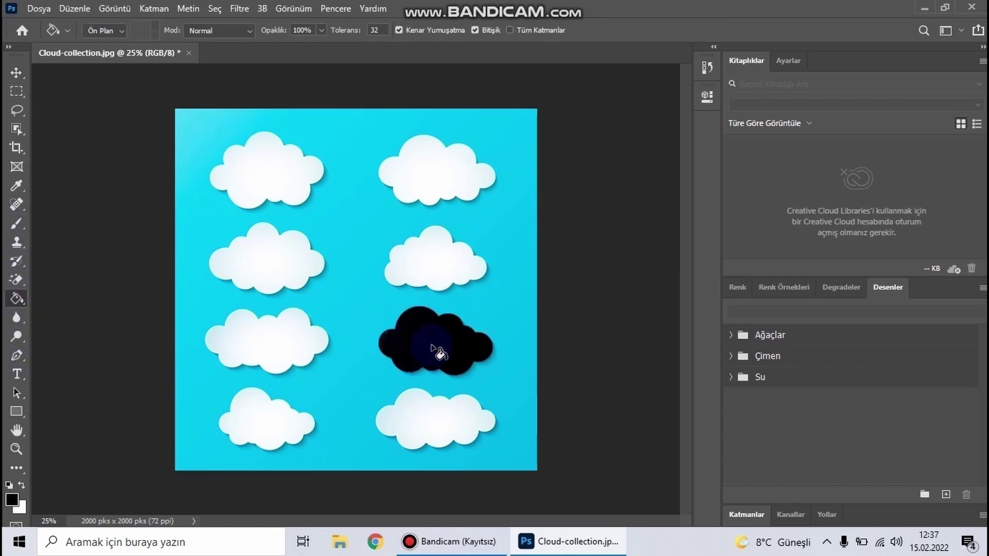
Crop the image tightly around the black cloud to 640 x 395 pixels.
click(17, 147)
drag(357, 105, 393, 199)
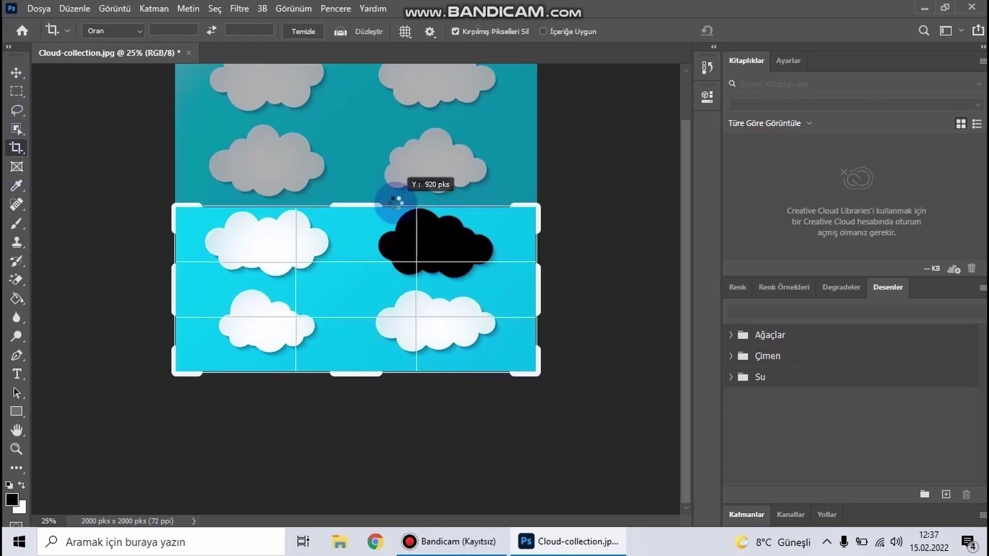
drag(176, 290, 276, 276)
drag(351, 371, 350, 326)
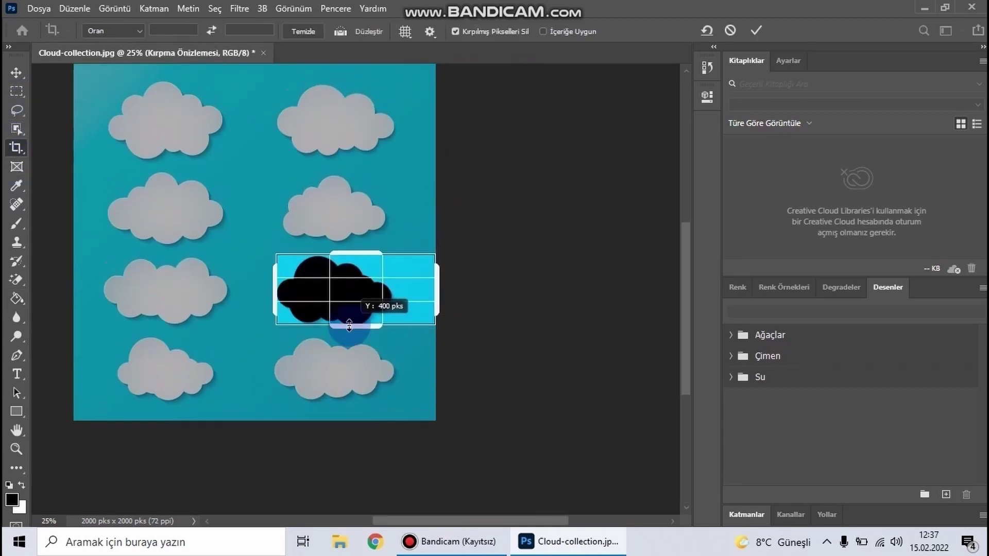
drag(436, 301, 419, 301)
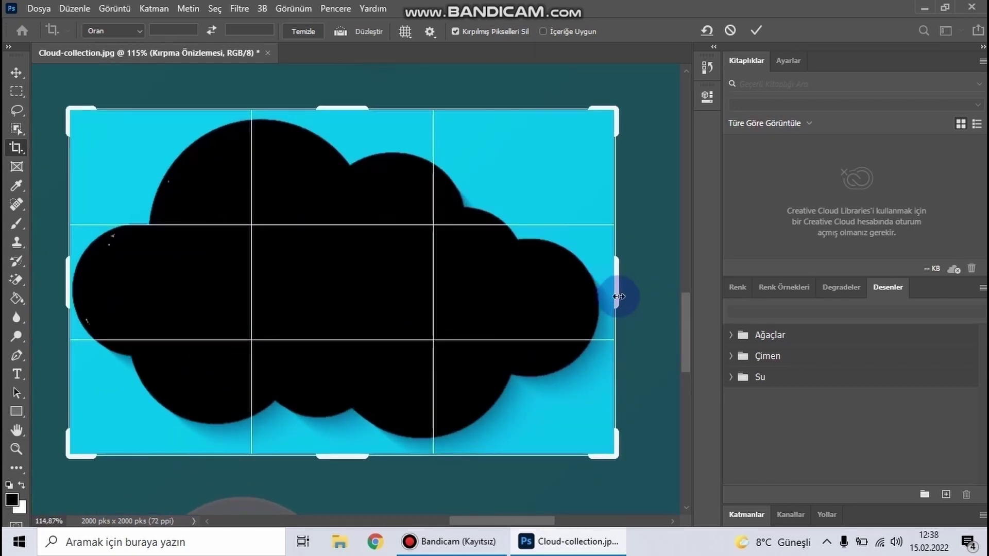
drag(618, 296, 610, 297)
drag(358, 457, 358, 453)
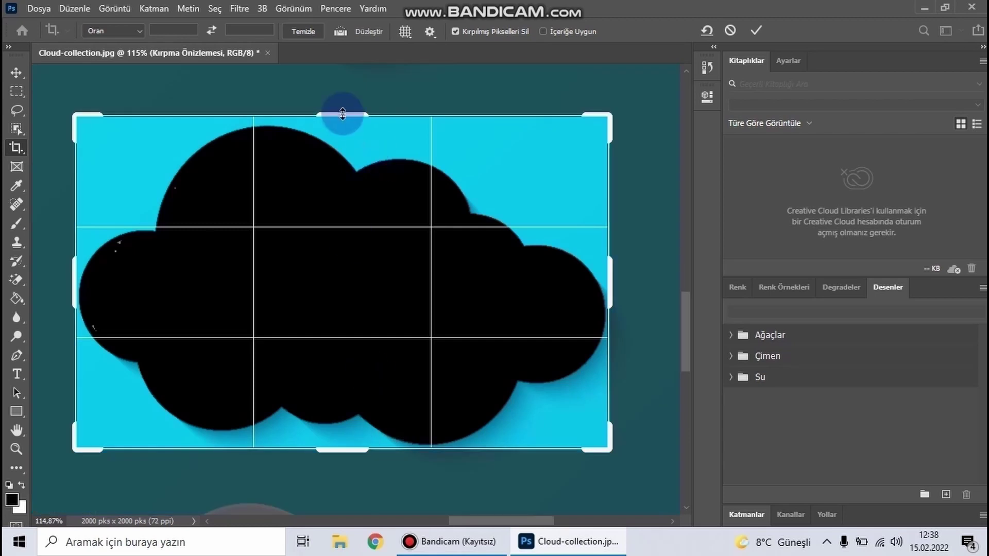
drag(343, 114, 343, 117)
key(Return)
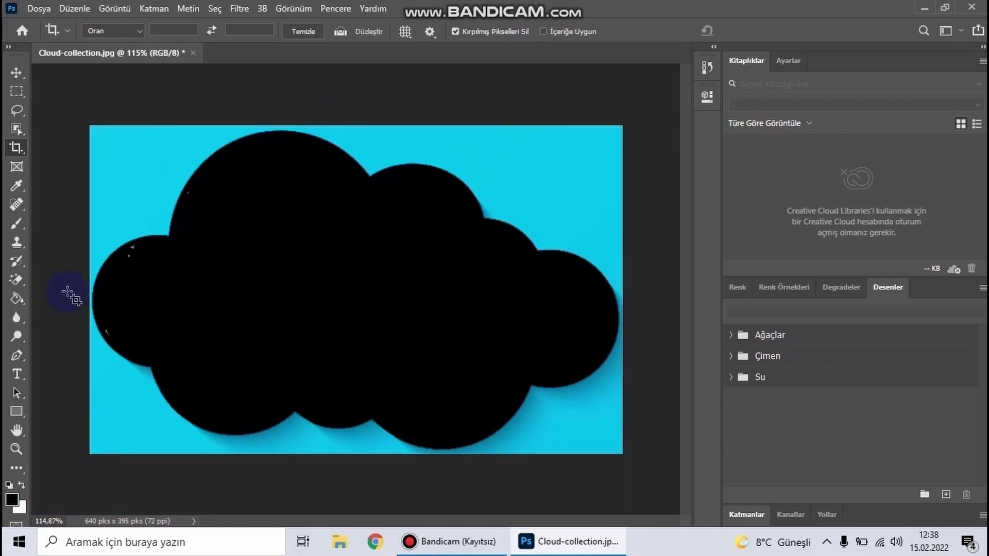
Erase all cyan background around the black cloud with the Magic Eraser.
key(g)
right_click(17, 280)
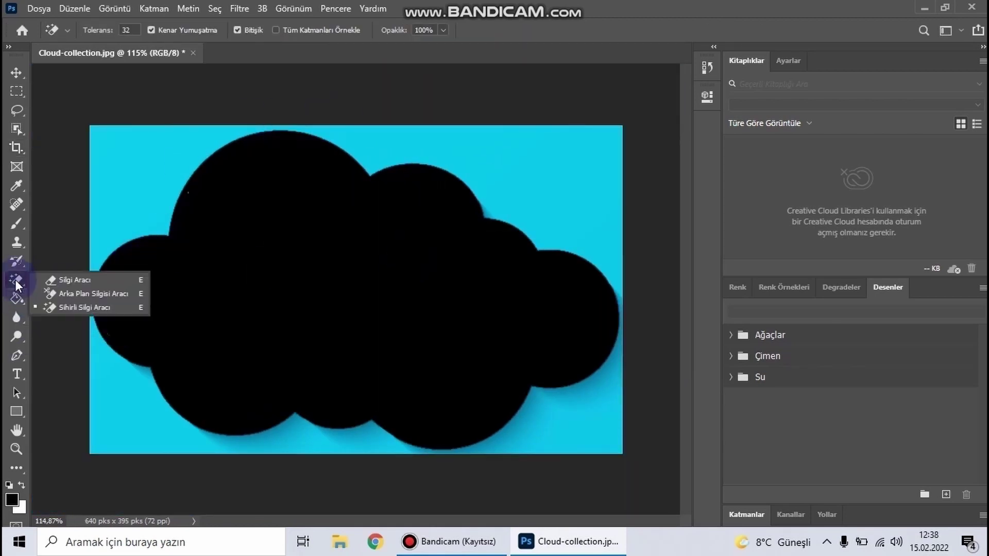
click(77, 307)
click(106, 210)
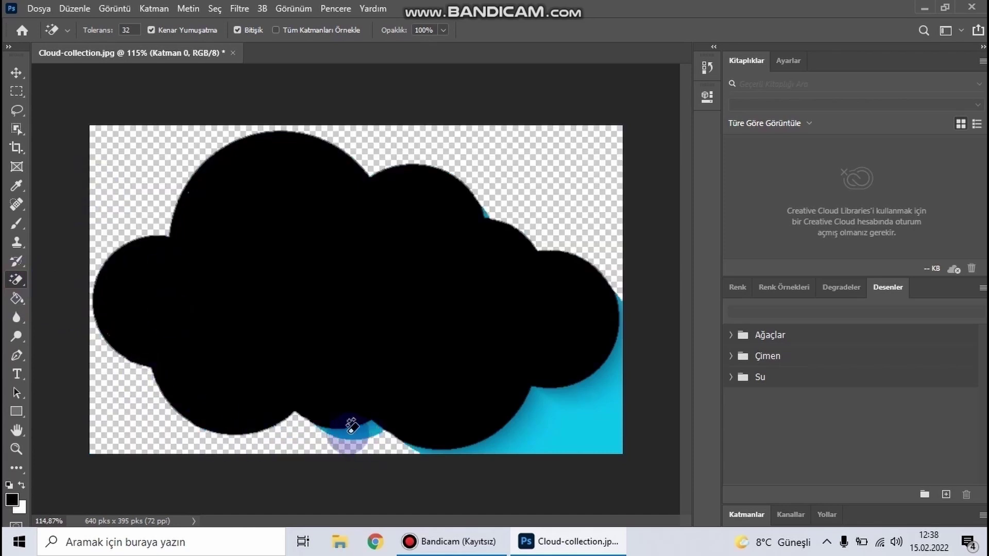
click(352, 426)
click(559, 448)
click(489, 210)
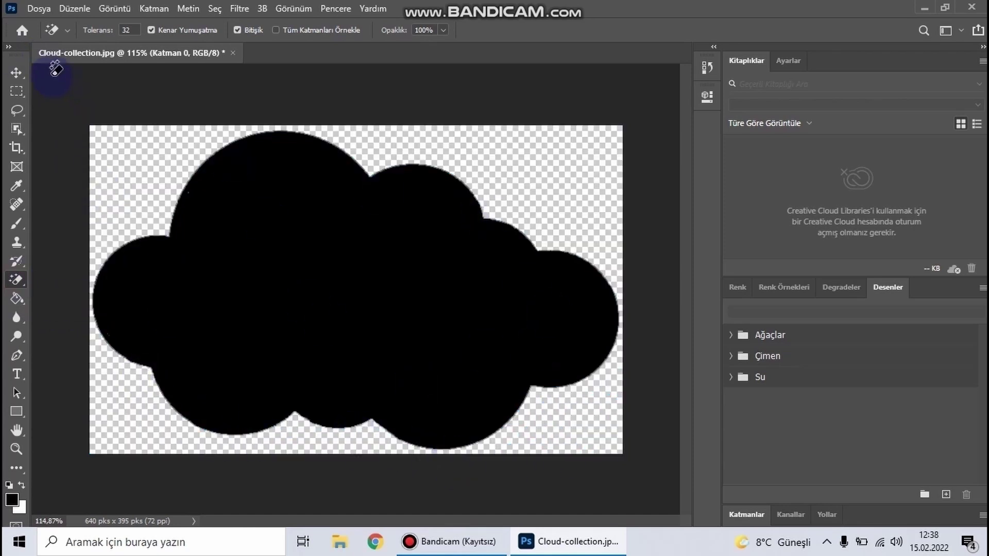
Save a PNG copy named 'cloud' to the desktop and quit Photoshop.
click(39, 8)
click(68, 184)
click(139, 291)
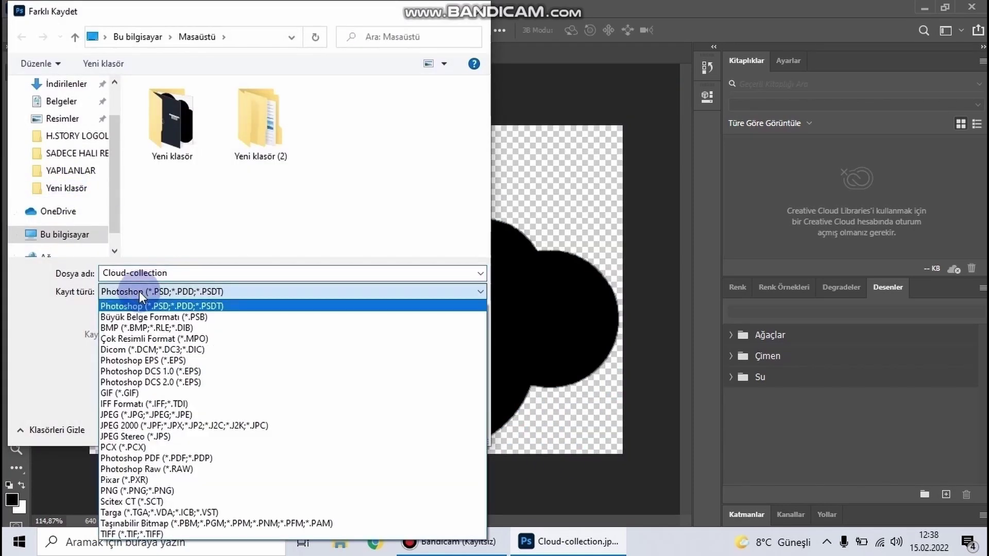
click(139, 492)
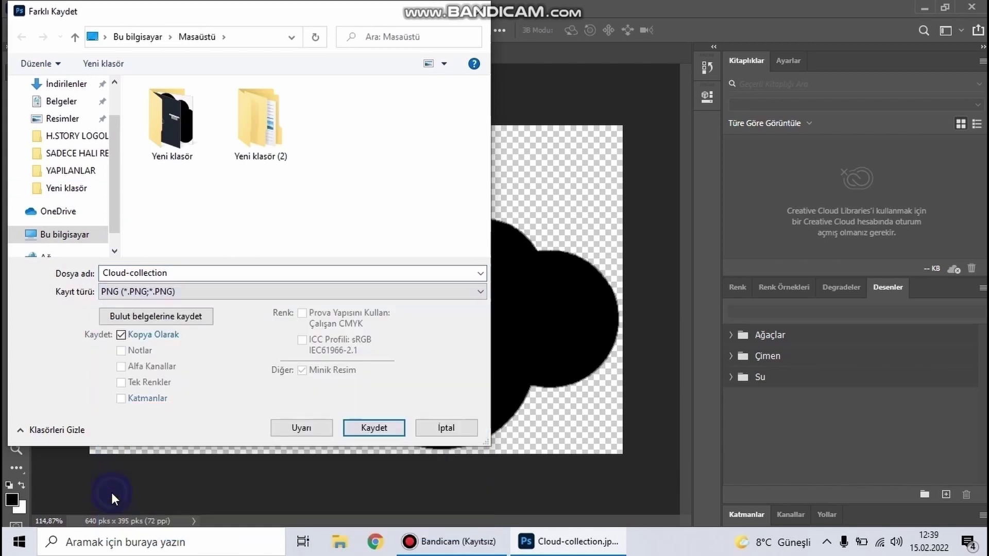
scroll(67, 134, up, 1)
click(70, 113)
click(195, 270)
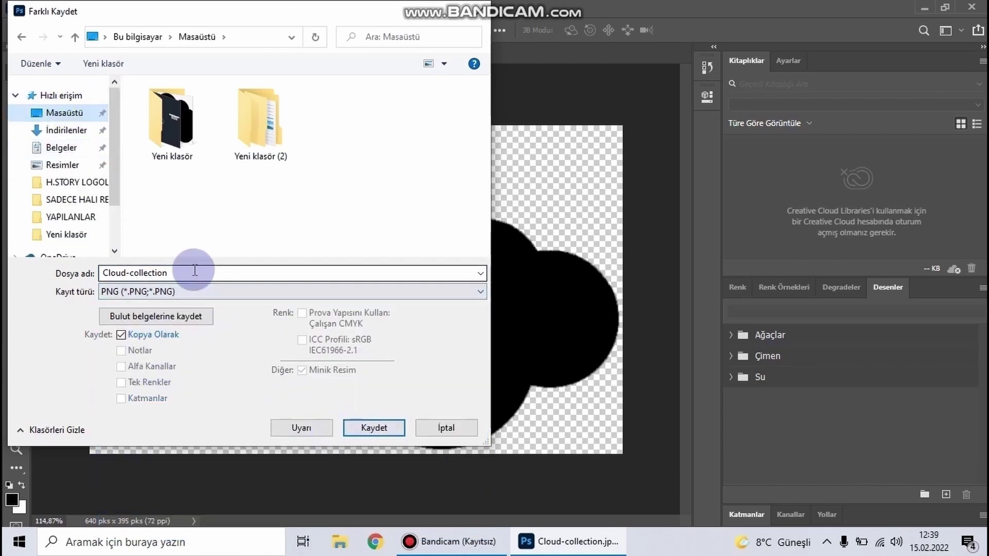
text(cloud)
click(384, 426)
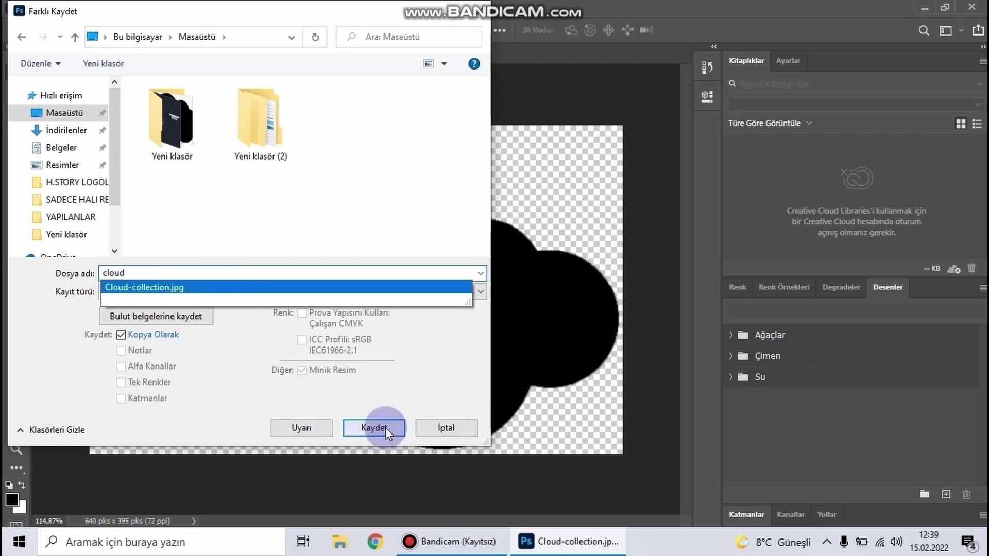
key(Return)
click(972, 8)
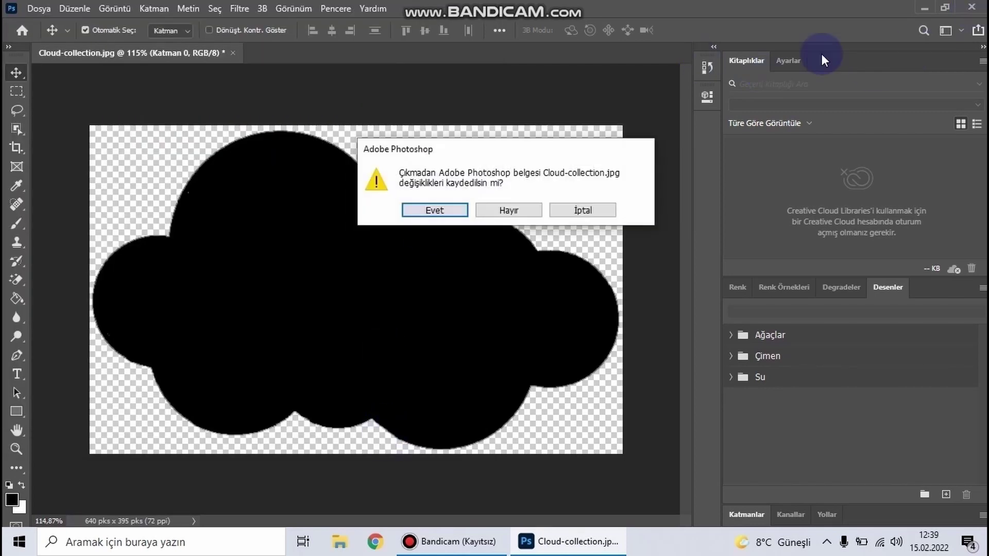
click(502, 214)
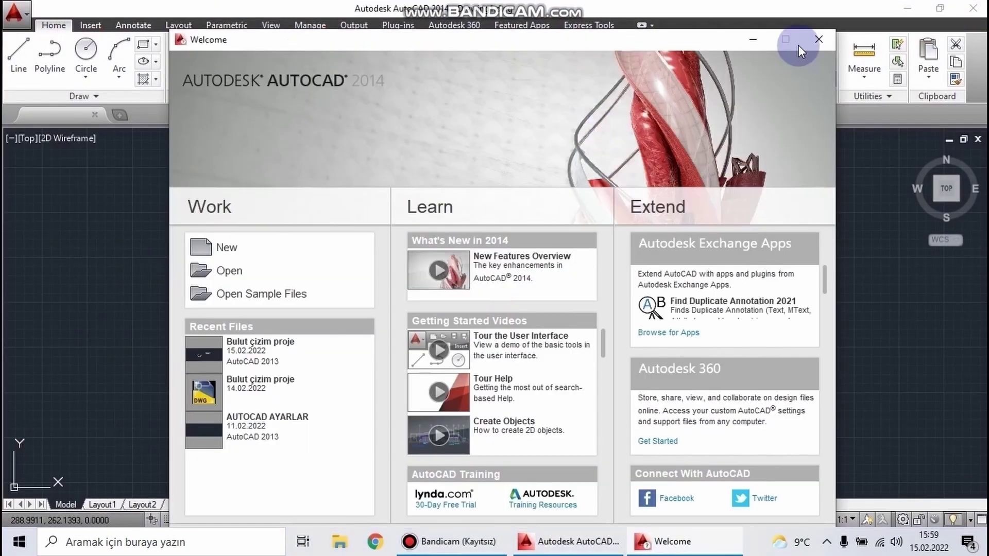
Draw a horizontal 500 mm line in the empty drawing.
click(816, 38)
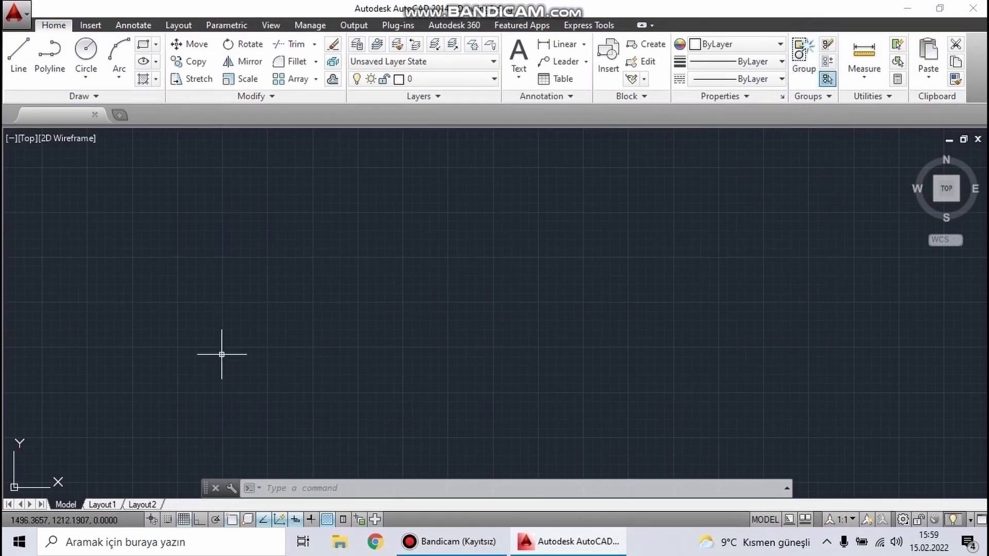
mouse_move(175, 411)
middle_down()
mouse_move(327, 272)
mouse_move(181, 361)
middle_up()
scroll(181, 360, up, 2)
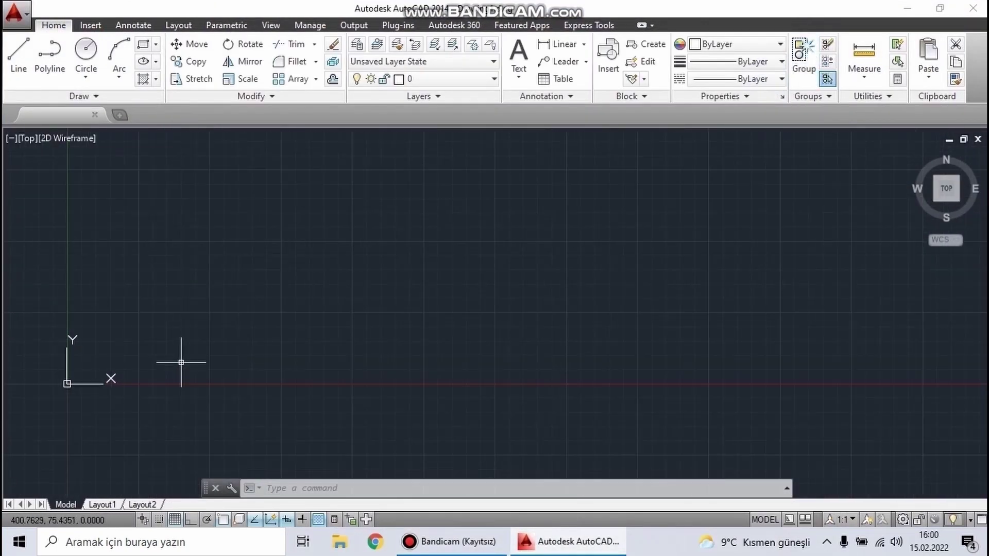
click(16, 60)
click(183, 261)
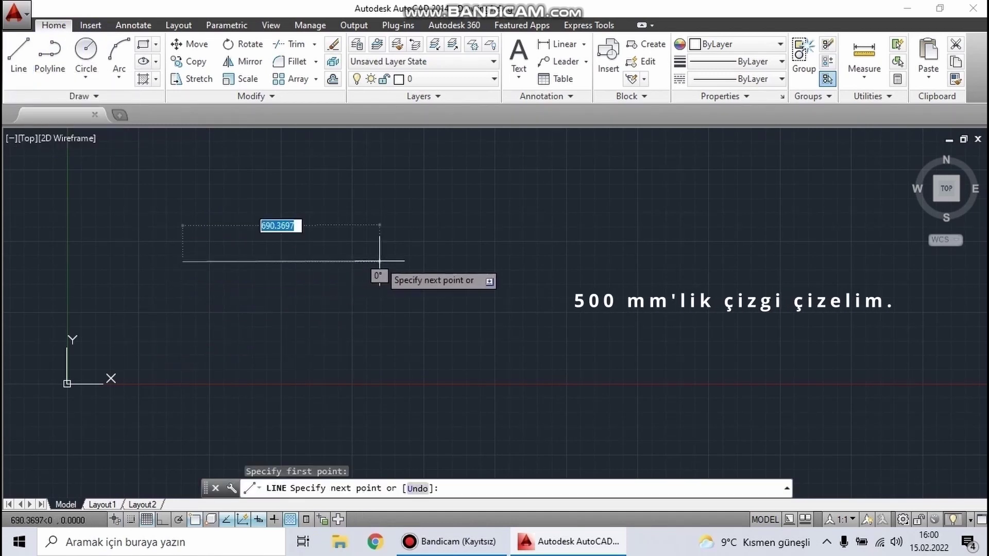
key(Return)
key(Escape)
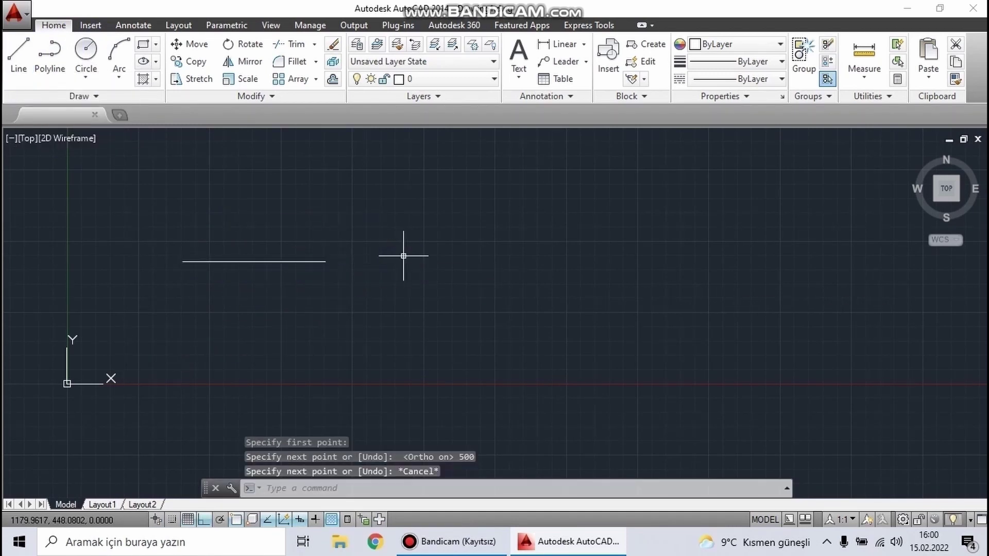
Add a linear dimension reading 500 below the line.
click(561, 43)
click(182, 261)
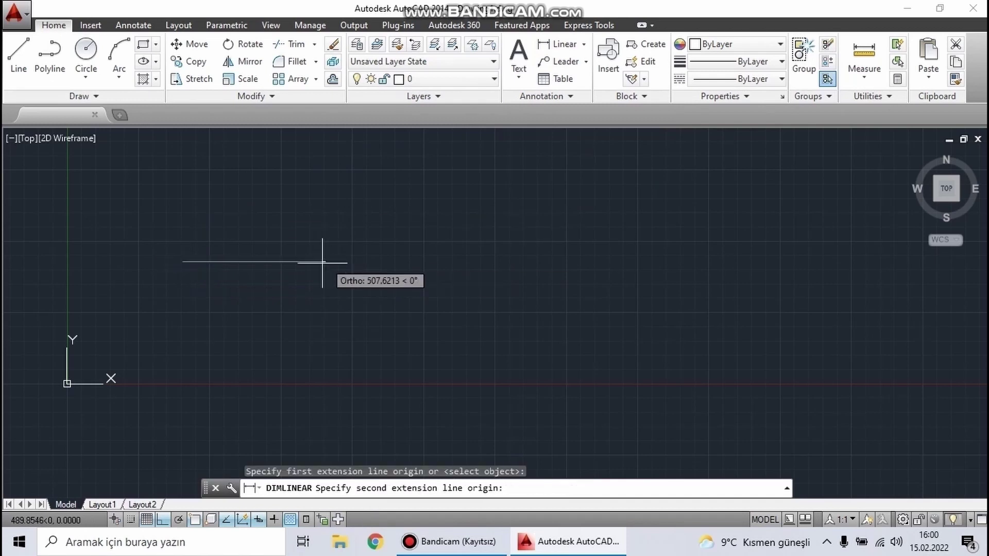
click(326, 262)
click(392, 316)
click(92, 25)
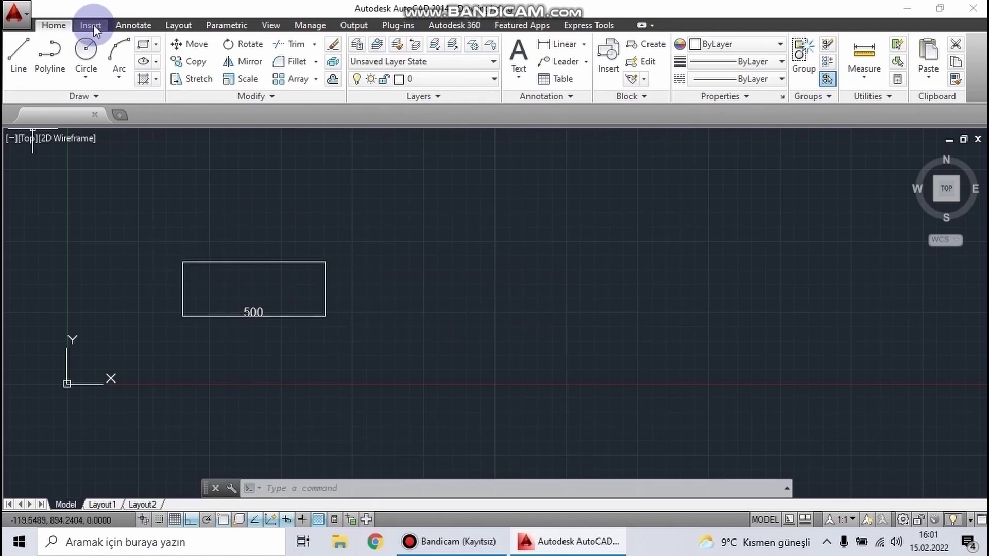
Attach the cloud PNG image at the line's left end.
click(262, 61)
click(398, 262)
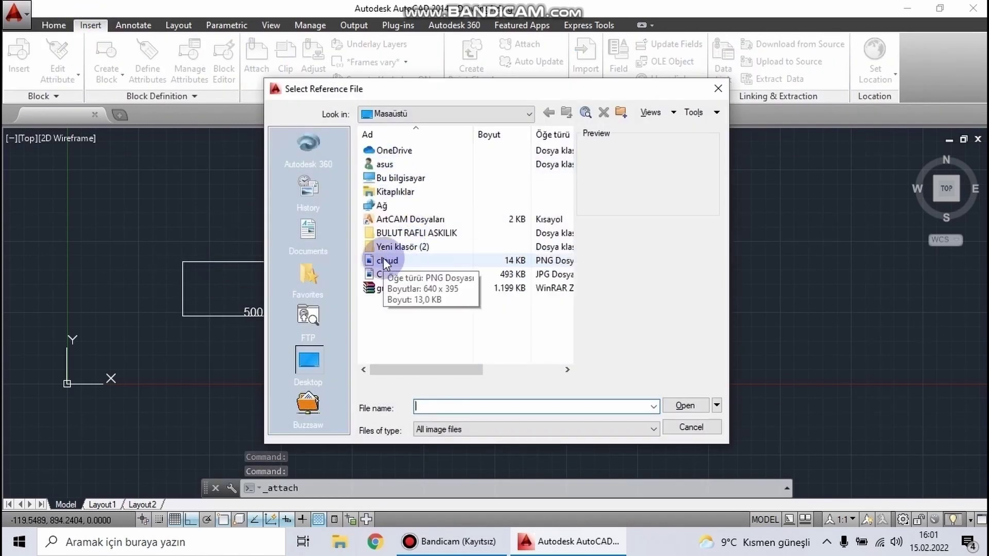
click(383, 260)
click(683, 404)
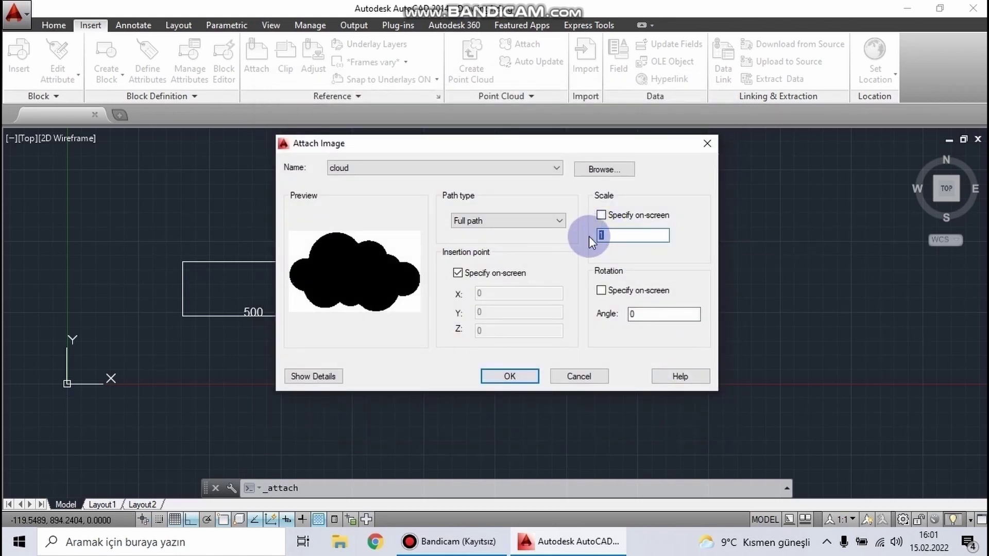
click(527, 385)
click(182, 263)
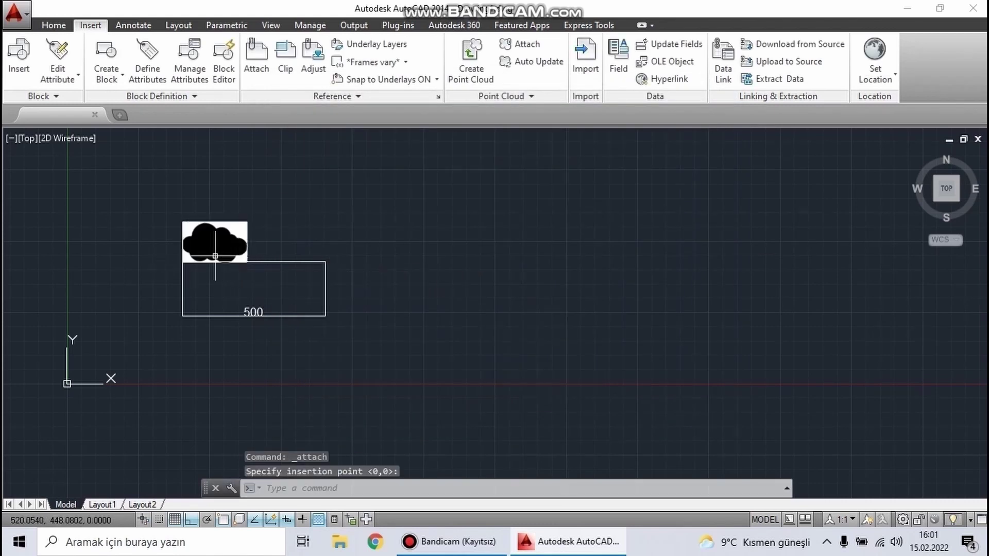
scroll(215, 259, up, 4)
Turn on background transparency and stretch the image to the line's 500 mm width.
click(283, 197)
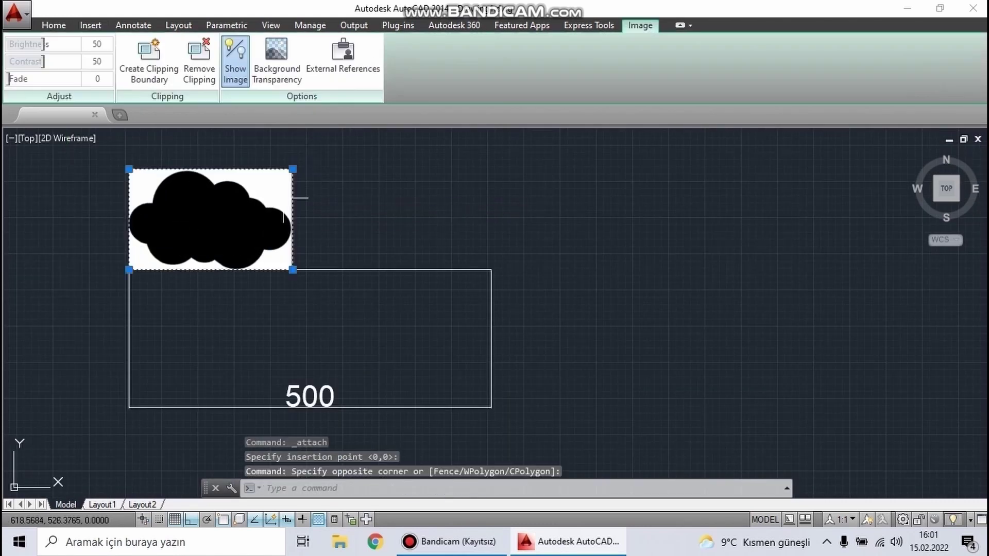
click(273, 68)
click(293, 270)
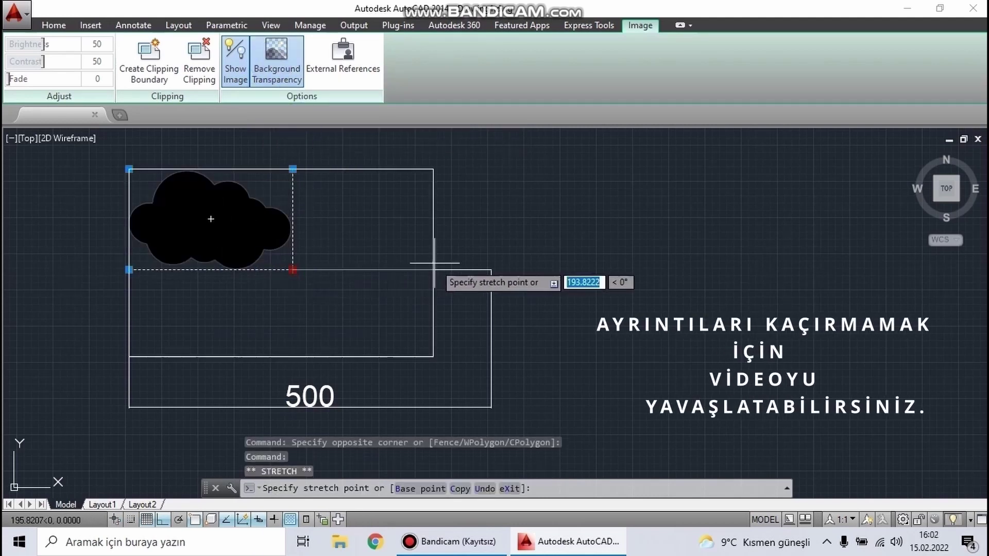
click(491, 269)
middle_drag(459, 348, 476, 336)
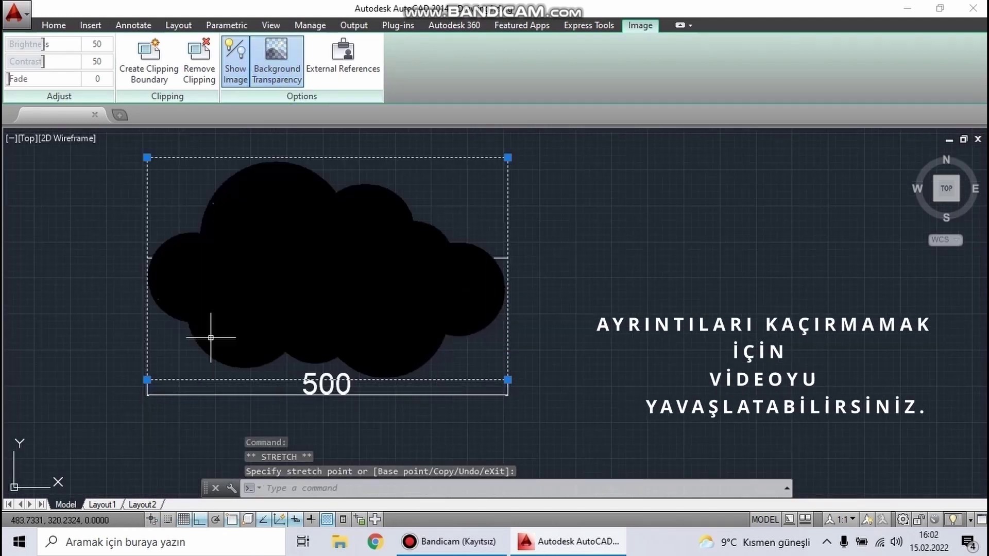
key(Escape)
Erase the guide line and its 500 dimension.
click(106, 219)
click(554, 434)
key(Delete)
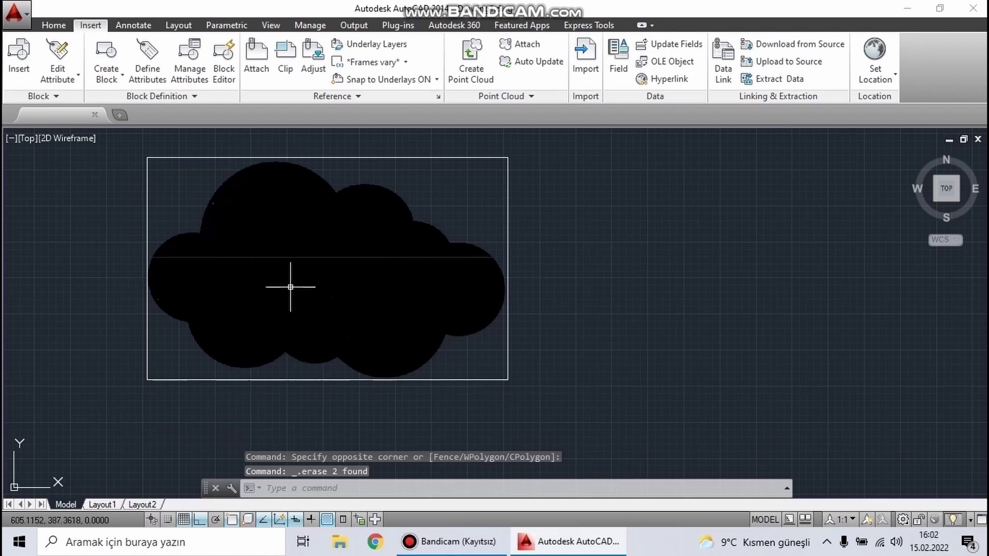
Turn off the grid and choose the 3-Point Arc method.
click(62, 25)
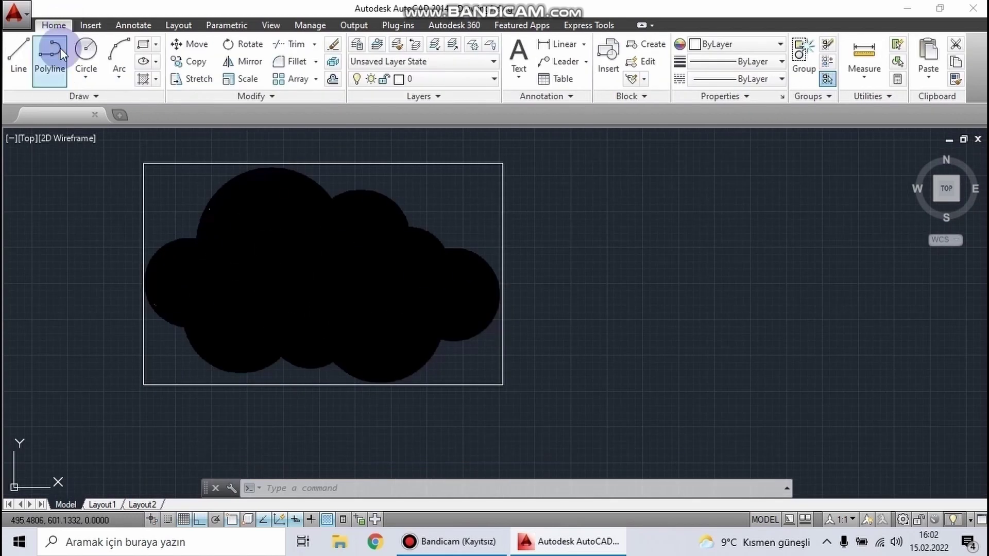
key(F8)
key(F8)
key(F7)
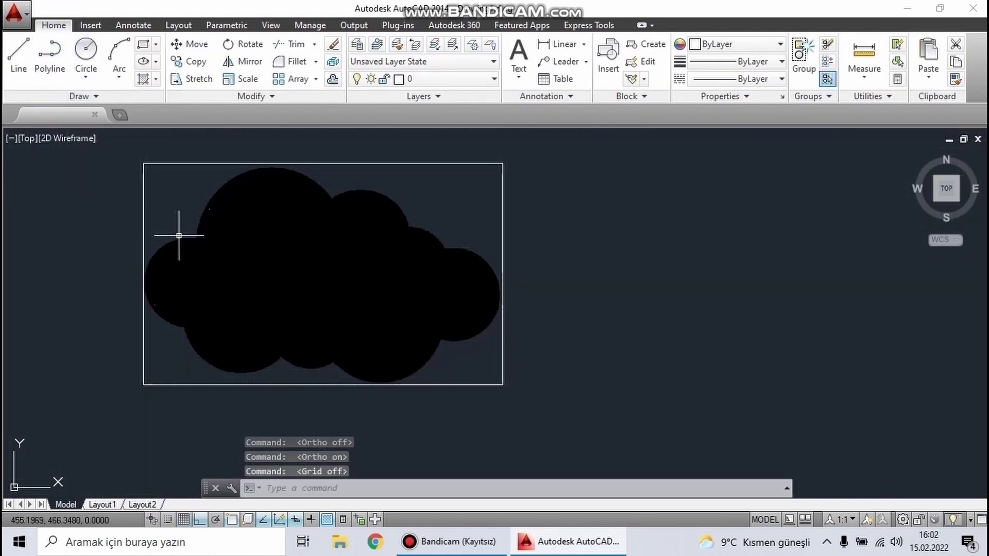
click(119, 51)
click(117, 77)
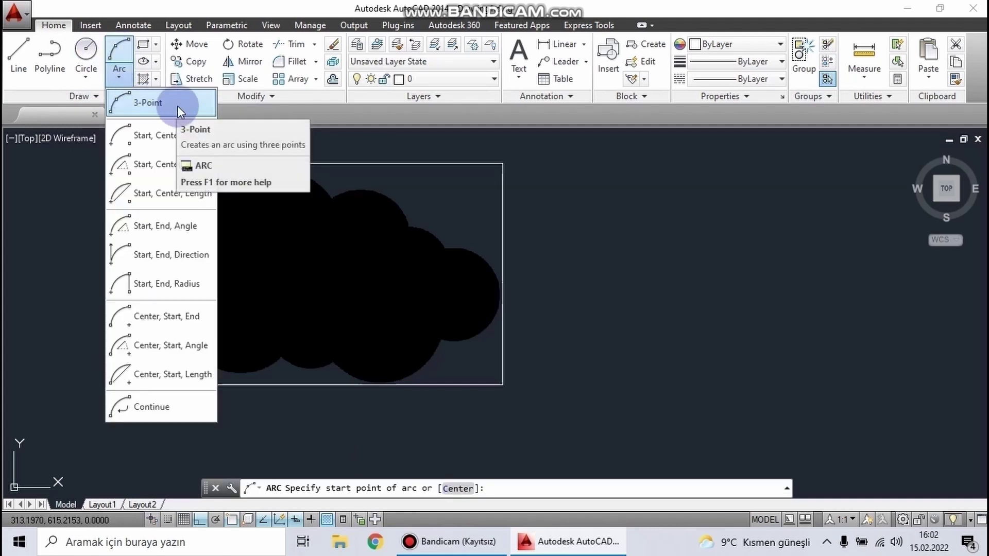
click(151, 102)
scroll(194, 309, up, 5)
scroll(99, 276, down, 3)
Trace the cloud's left edge and first top bump with two 3-point arcs.
click(72, 275)
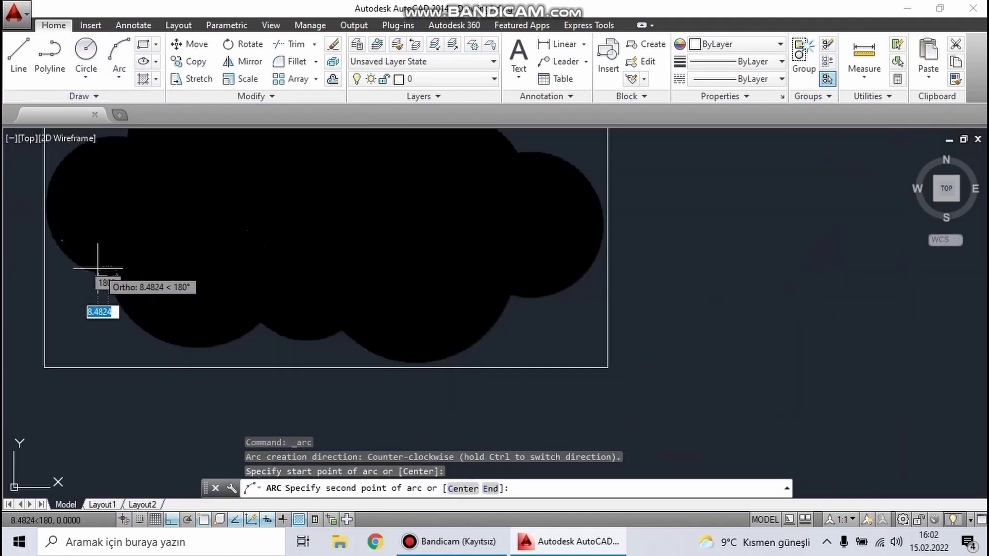
key(F8)
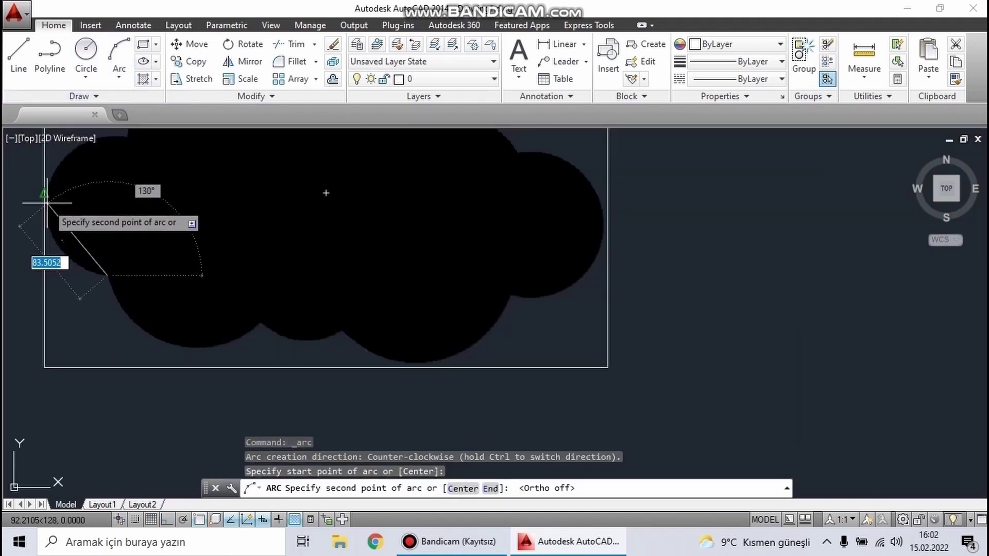
key(F3)
click(54, 201)
middle_drag(136, 140, 135, 225)
click(135, 224)
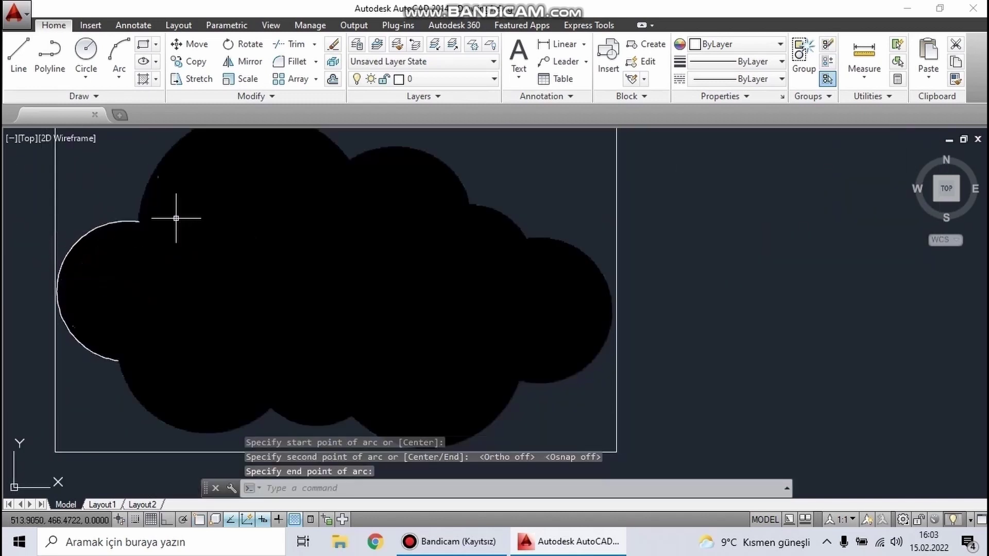
click(119, 52)
key(F3)
click(139, 222)
middle_drag(189, 182, 137, 235)
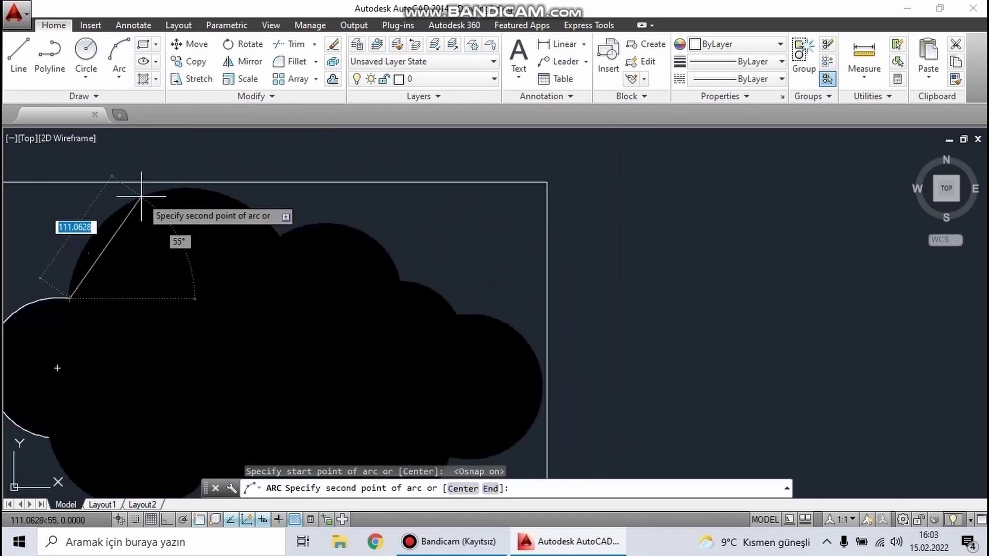
click(143, 196)
click(281, 236)
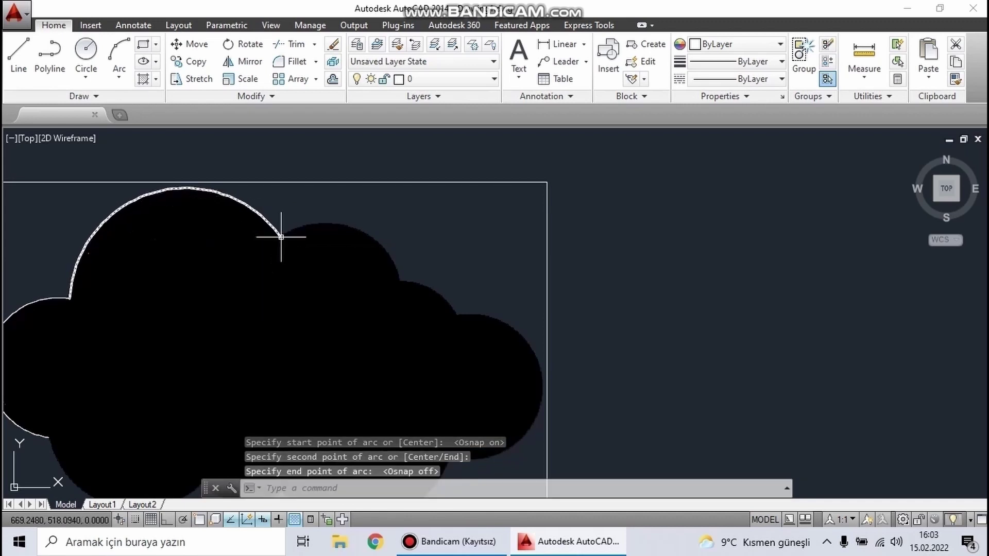
Continue arcs over the next top bumps to the cloud's right side.
click(119, 52)
click(280, 236)
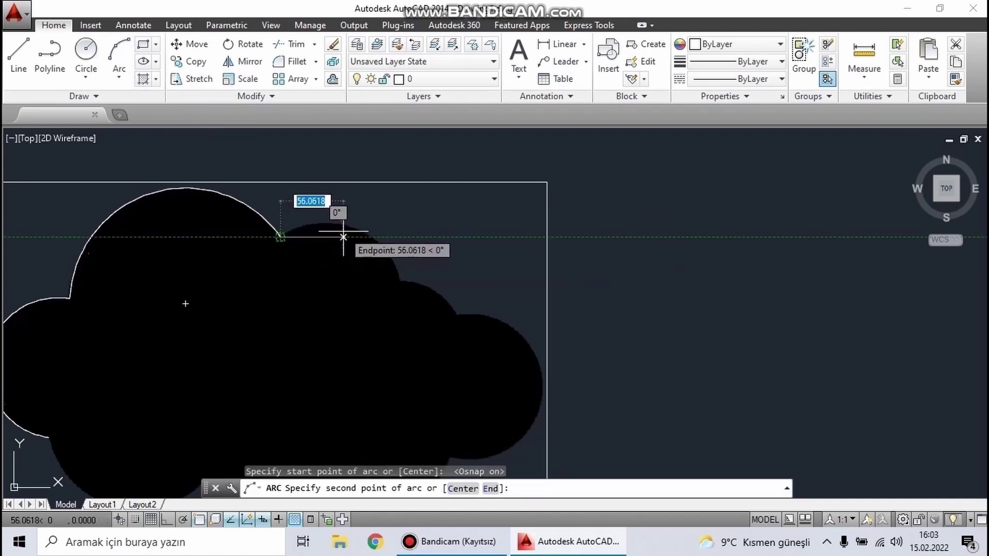
scroll(362, 237, up, 4)
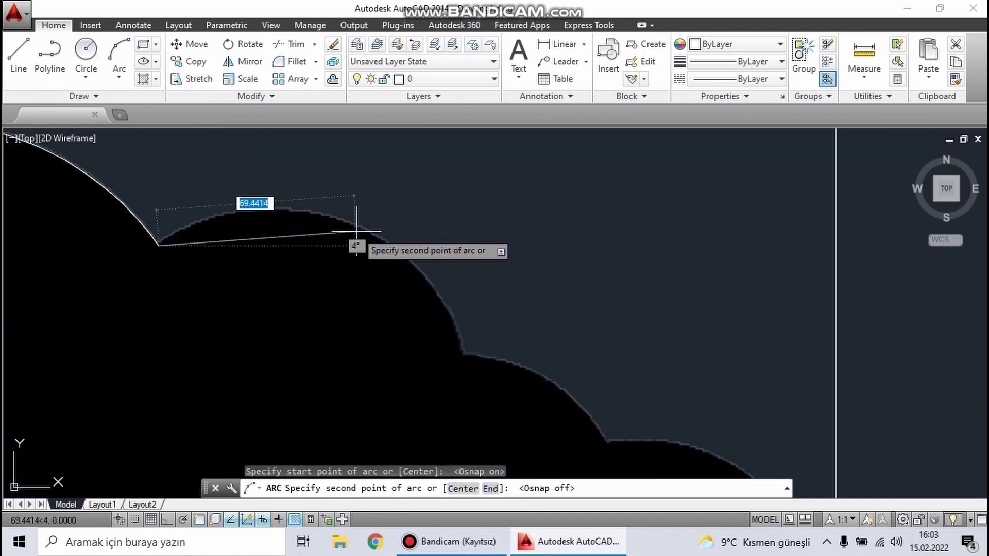
click(371, 233)
click(465, 352)
middle_drag(464, 335, 364, 243)
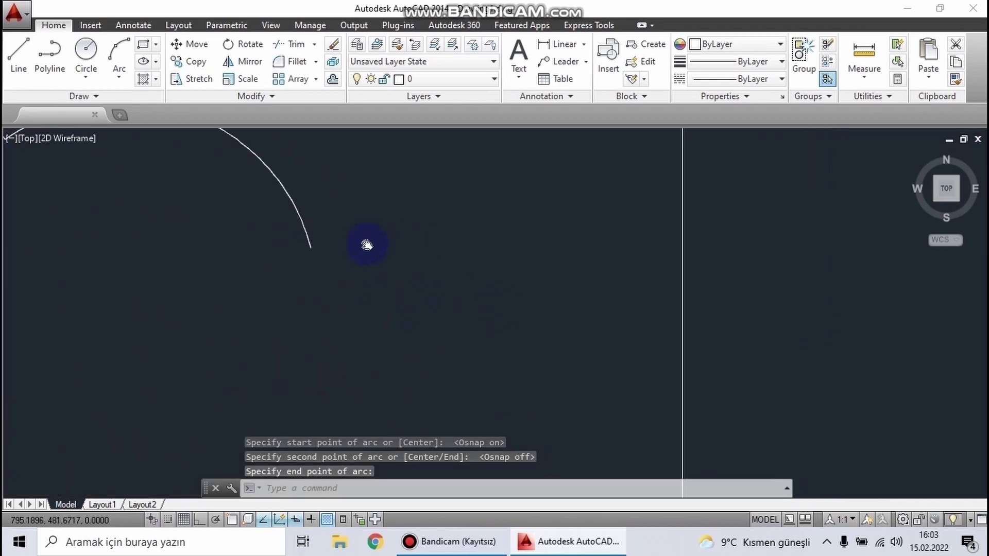
scroll(354, 265, down, 2)
key(Return)
click(330, 250)
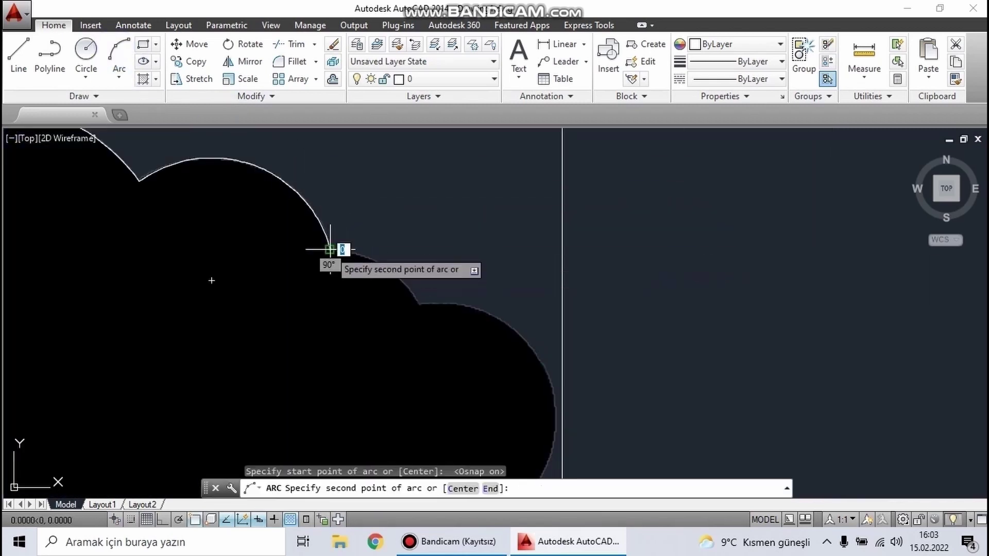
click(401, 274)
click(420, 304)
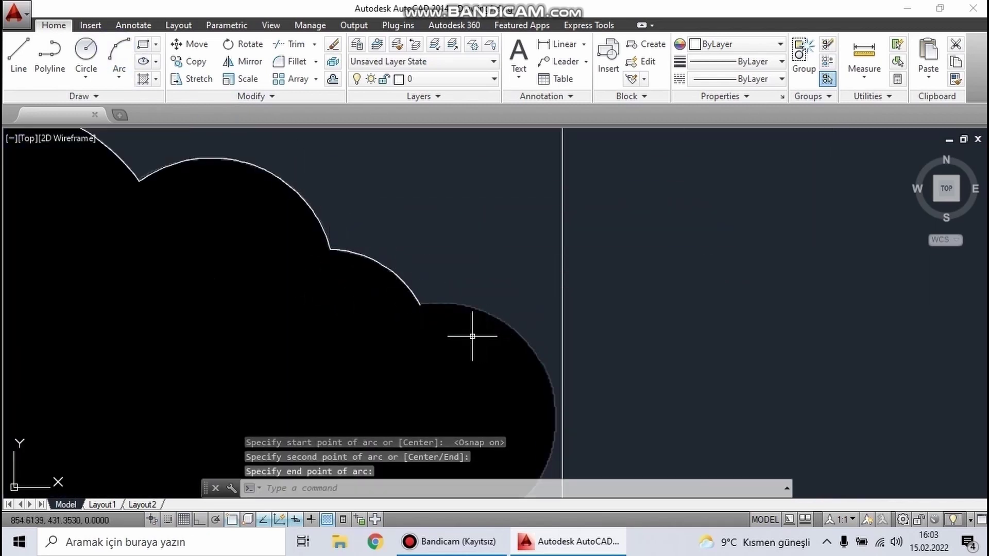
Trace the right bump and the lower edge with connected arcs.
click(119, 57)
click(420, 305)
middle_drag(554, 418, 478, 320)
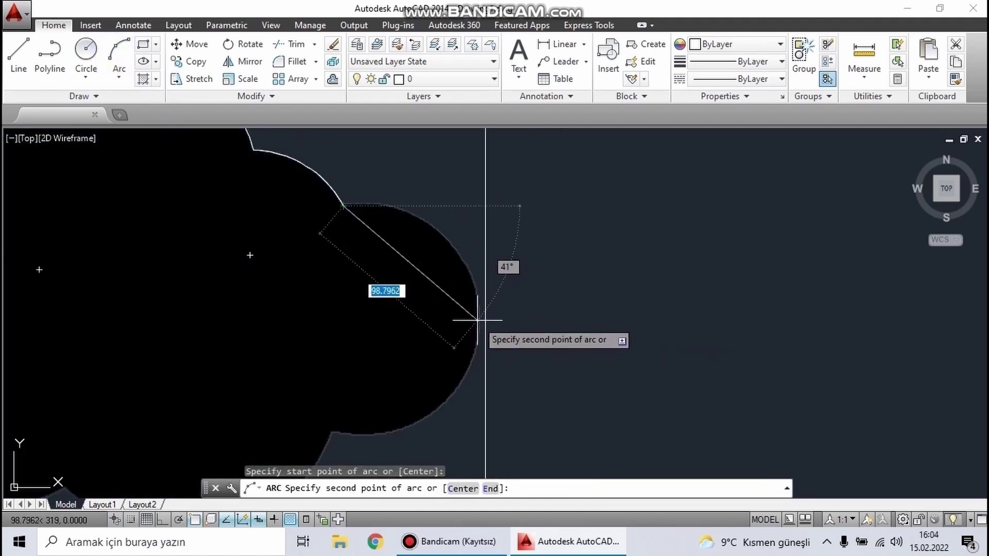
key(F3)
click(479, 324)
click(329, 434)
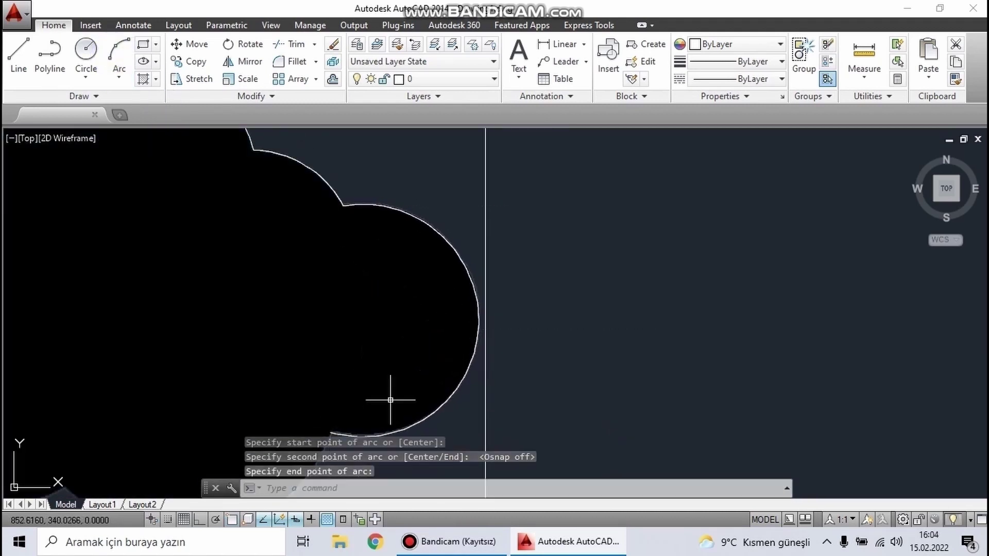
middle_drag(390, 399, 444, 237)
key(Return)
click(379, 280)
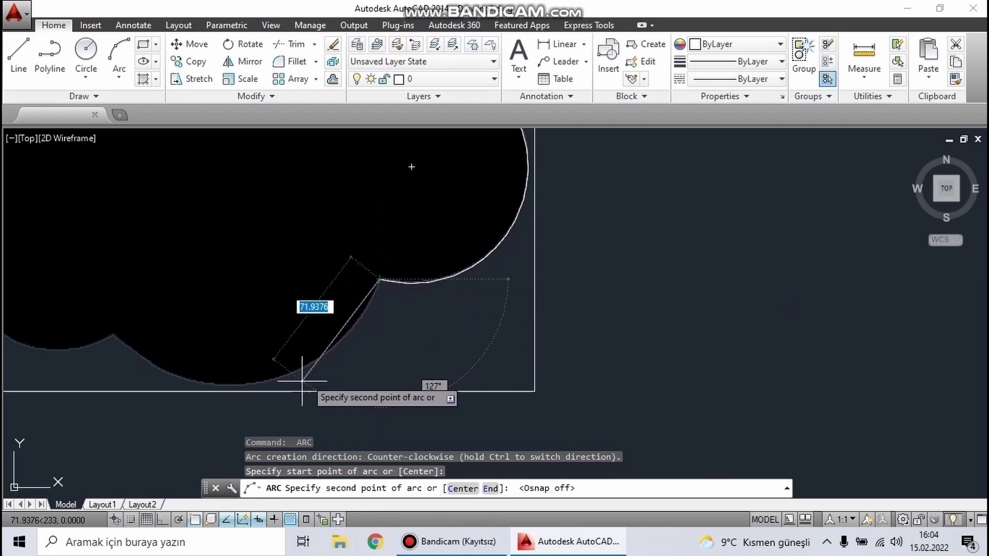
click(234, 384)
click(112, 332)
Finish the bottom arcs, closing the outline at the first arc's start.
mouse_move(185, 326)
middle_down()
mouse_move(629, 323)
mouse_move(615, 331)
middle_up()
key(F3)
key(Return)
click(544, 338)
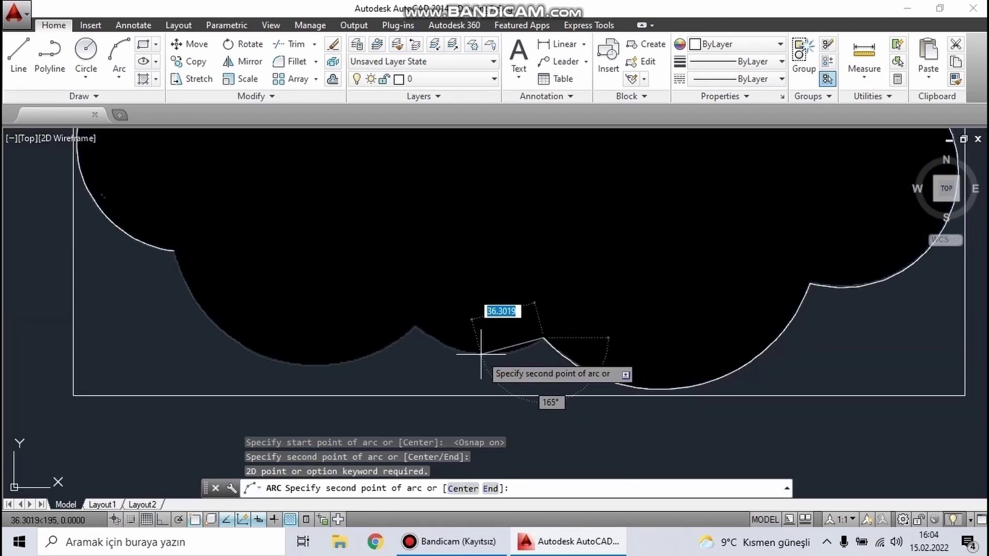
click(478, 352)
key(F3)
click(415, 328)
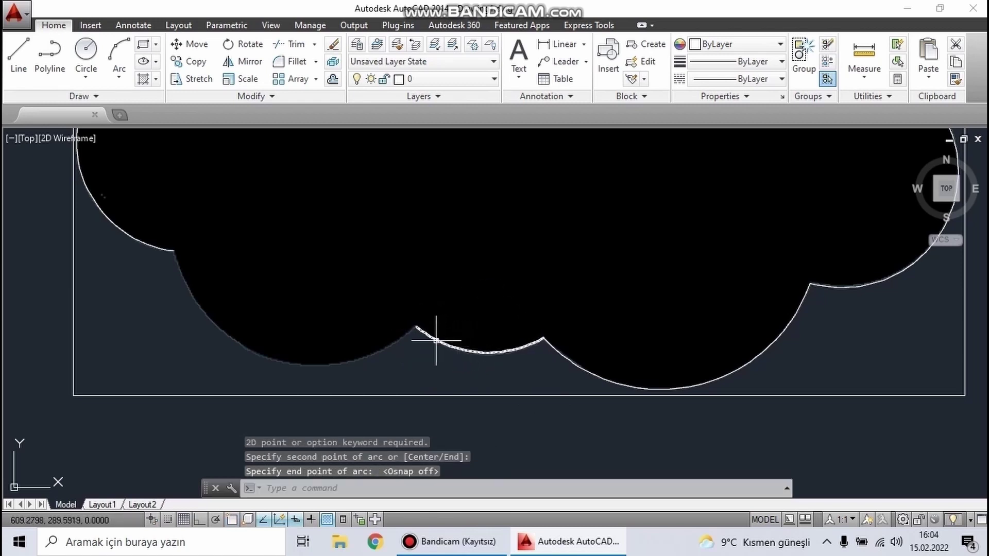
key(Return)
key(F3)
click(415, 329)
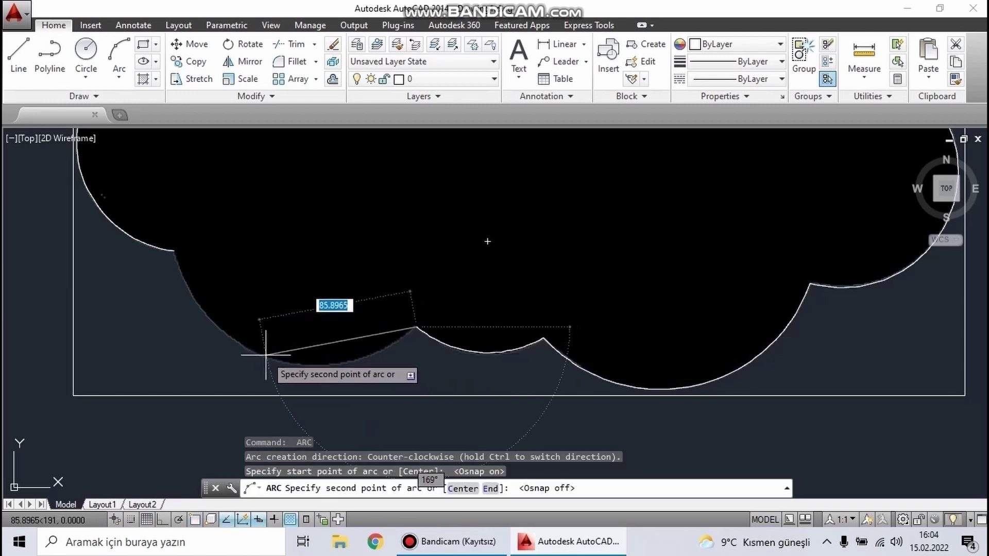
click(267, 351)
key(F3)
click(174, 251)
Delete the cloud picture, keeping only the traced arc outline.
scroll(428, 277, down, 5)
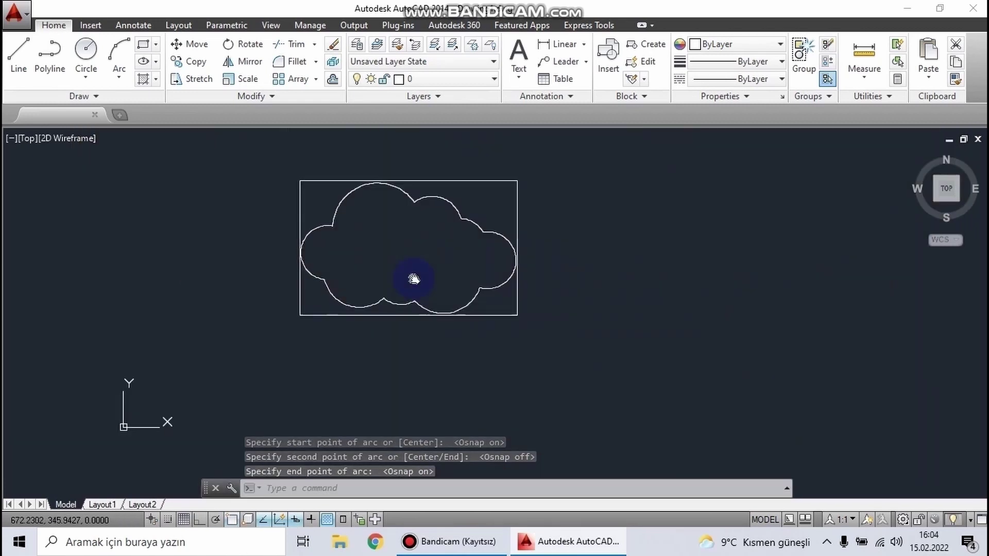
click(465, 188)
click(452, 212)
key(Delete)
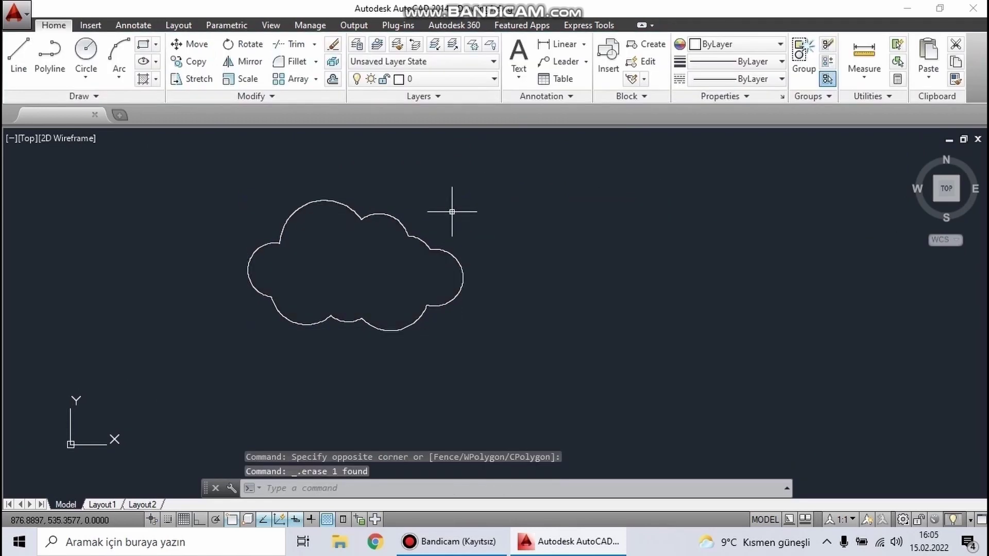
Turn on the grid and join the cloud's arcs into one continuous polyline.
key(F7)
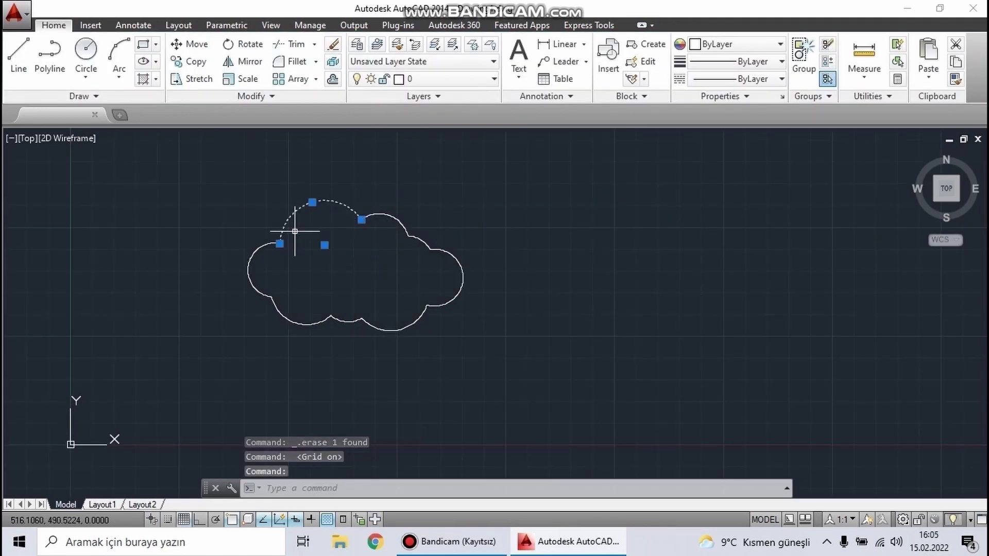
key(Escape)
click(197, 156)
click(566, 358)
click(288, 98)
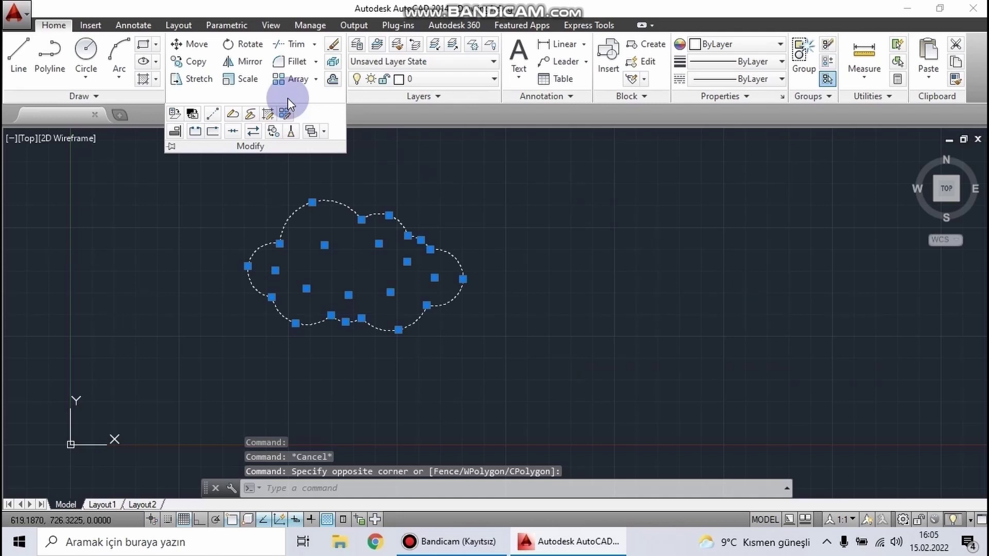
click(233, 133)
click(254, 195)
key(Escape)
key(Escape)
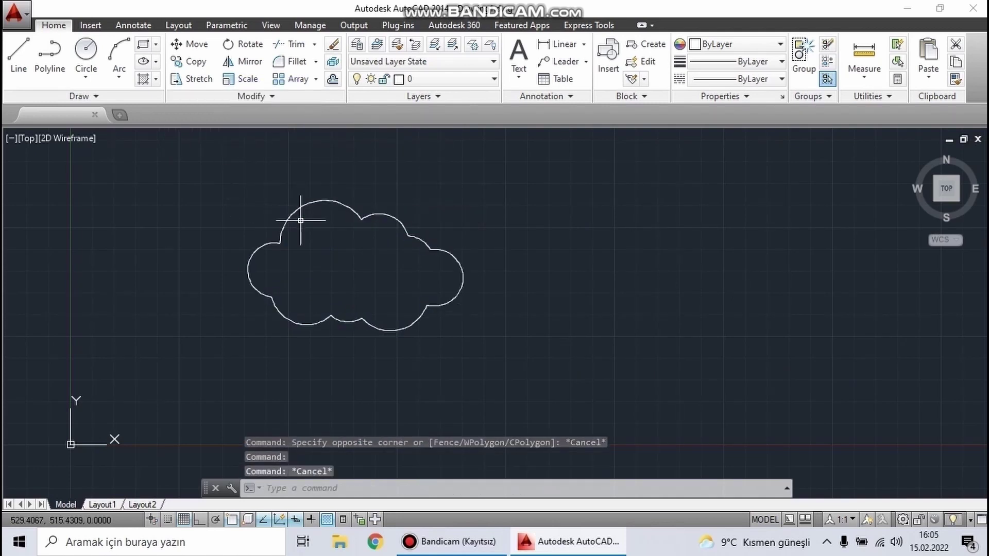
click(19, 51)
Draw two reference lines across the cloud from its left and right edges.
click(248, 267)
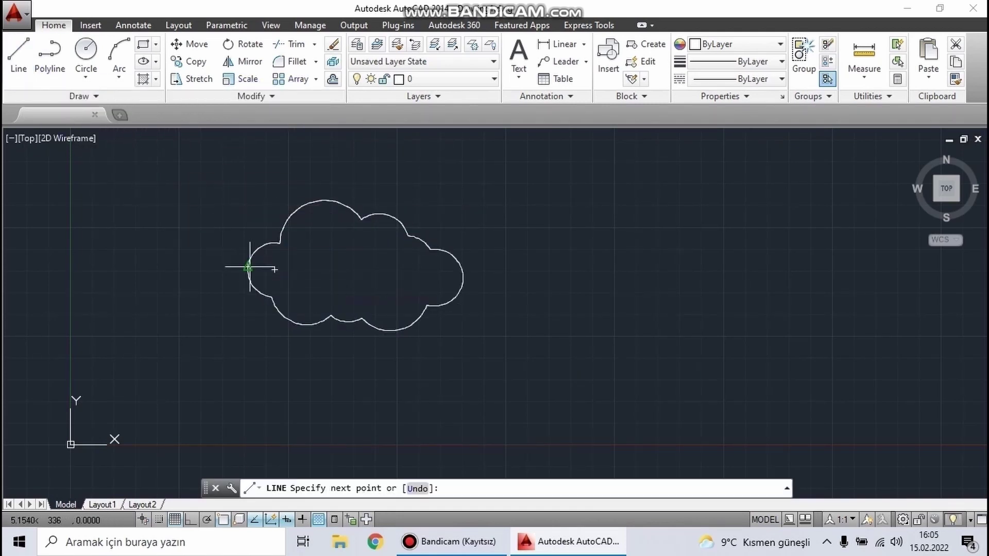
click(568, 272)
key(Escape)
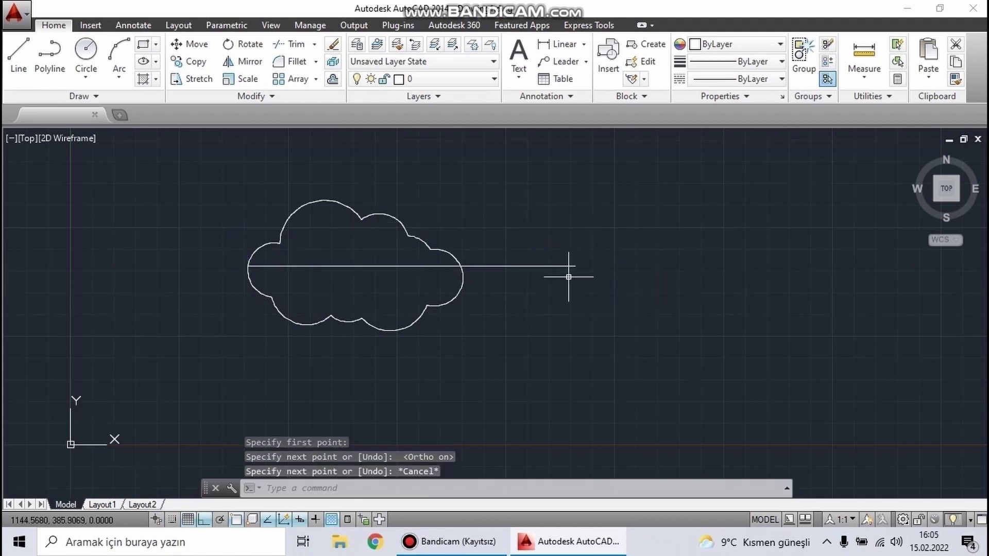
key(Return)
scroll(476, 273, up, 2)
click(454, 282)
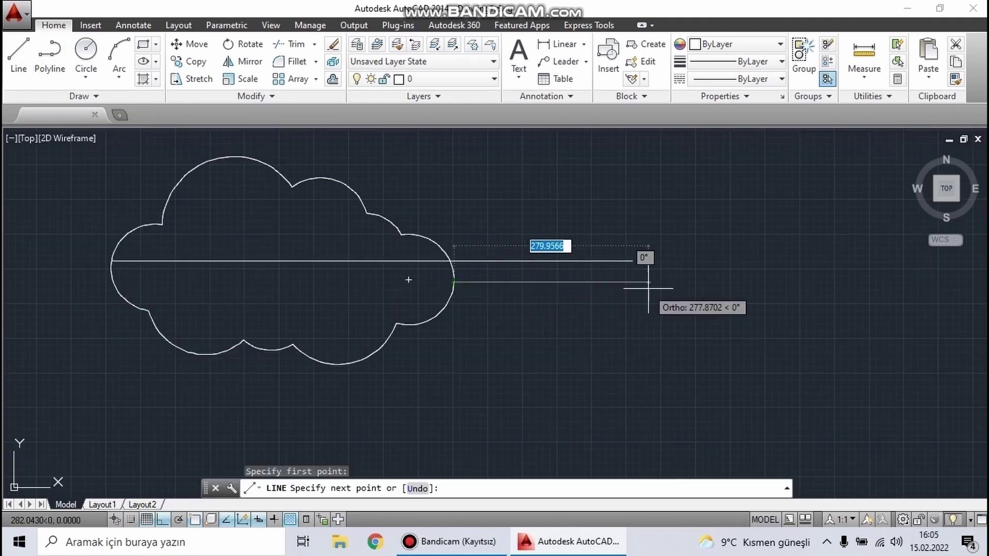
click(653, 289)
key(Escape)
Rotate the cloud about its left tip to align with the reference line.
click(212, 157)
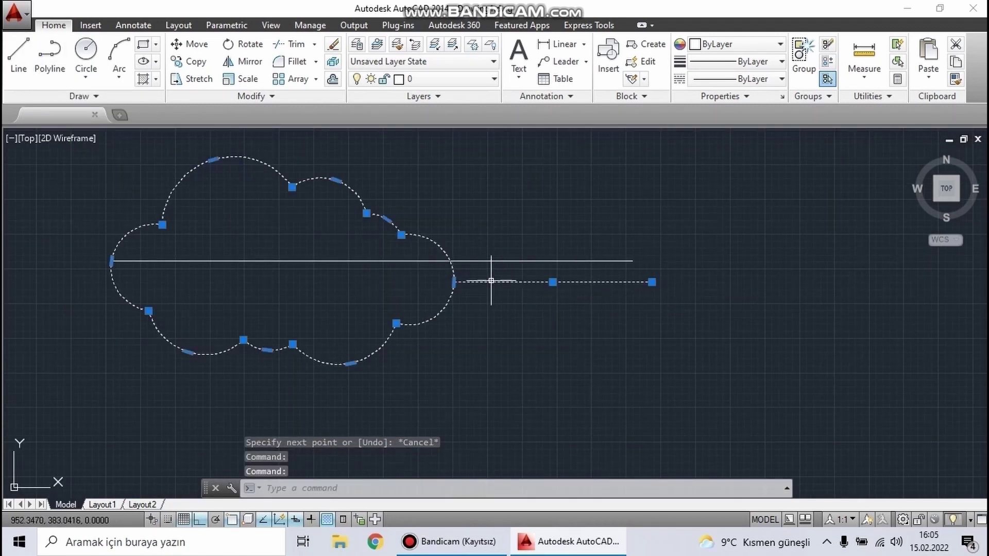
click(234, 45)
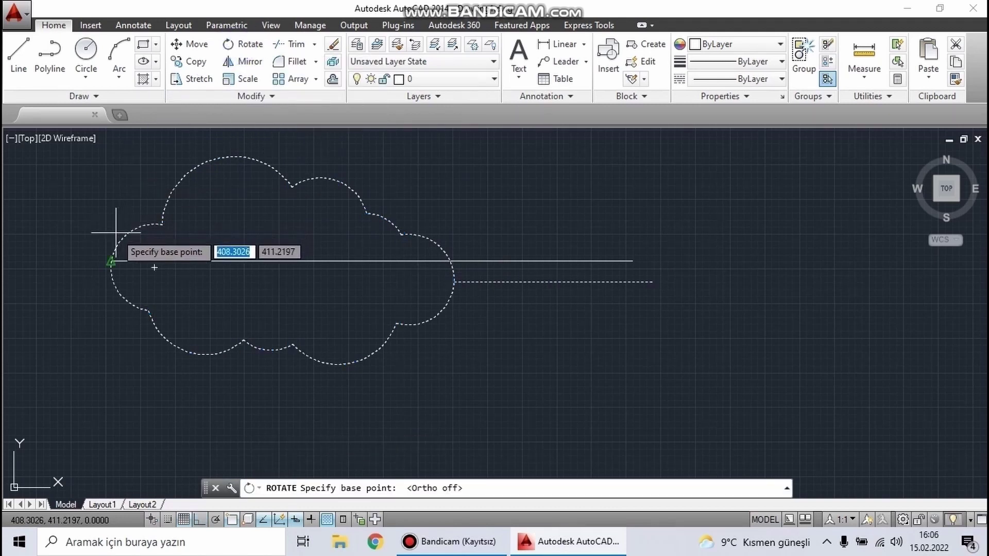
click(112, 262)
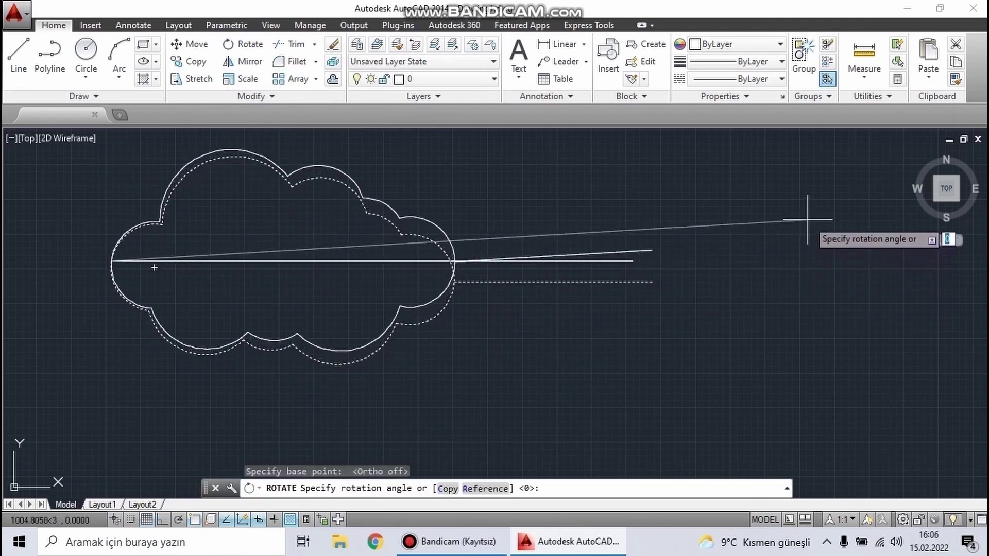
click(675, 264)
Erase the slanted and horizontal helper lines.
click(396, 168)
click(656, 270)
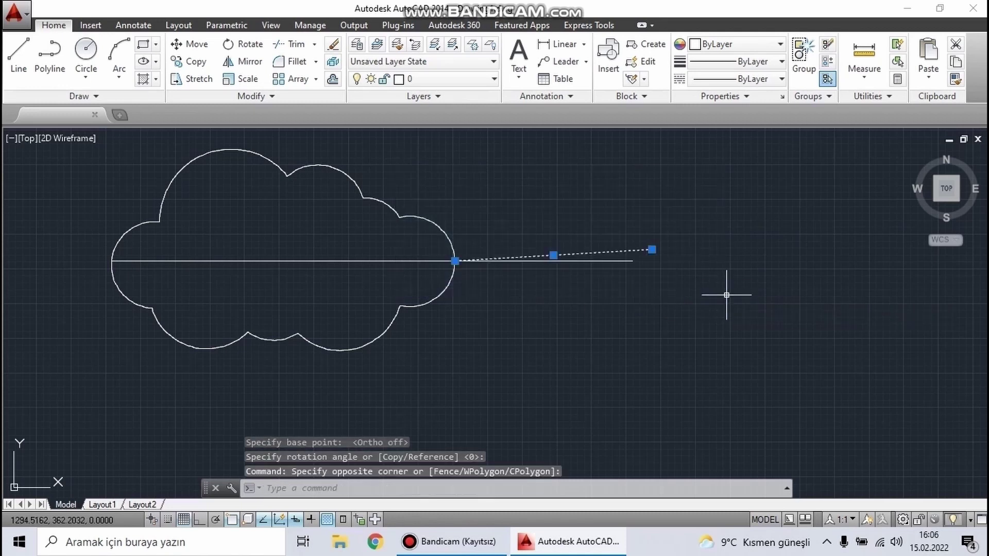
key(Delete)
click(391, 261)
key(Delete)
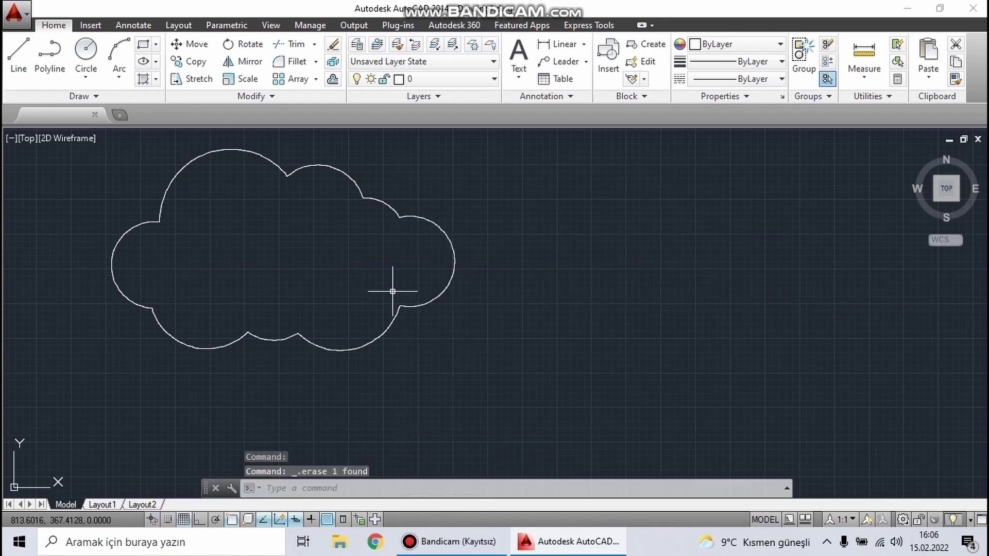
Place a horizontal construction line 85 units above the cloud's bottom edge.
click(19, 54)
click(194, 347)
text(90)
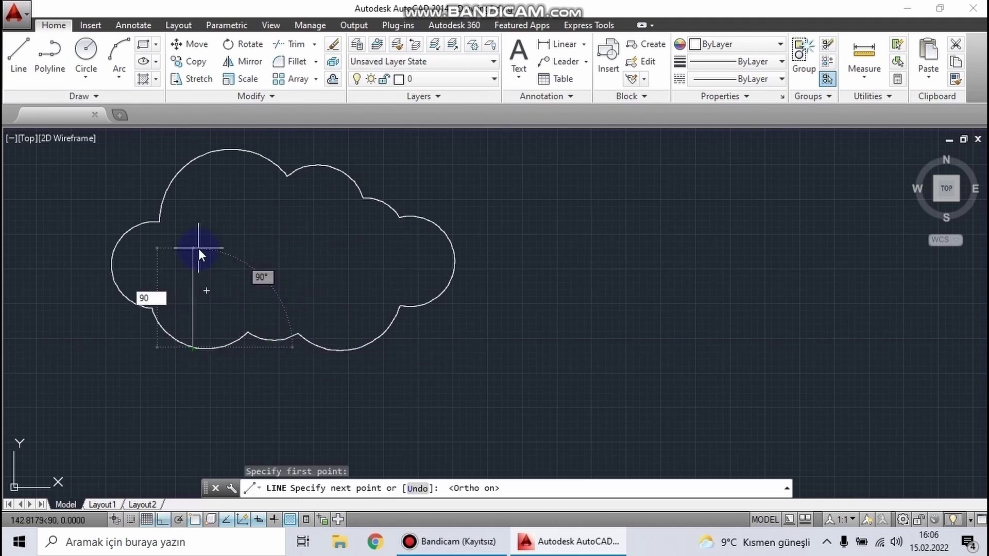
text(85)
key(Return)
key(Escape)
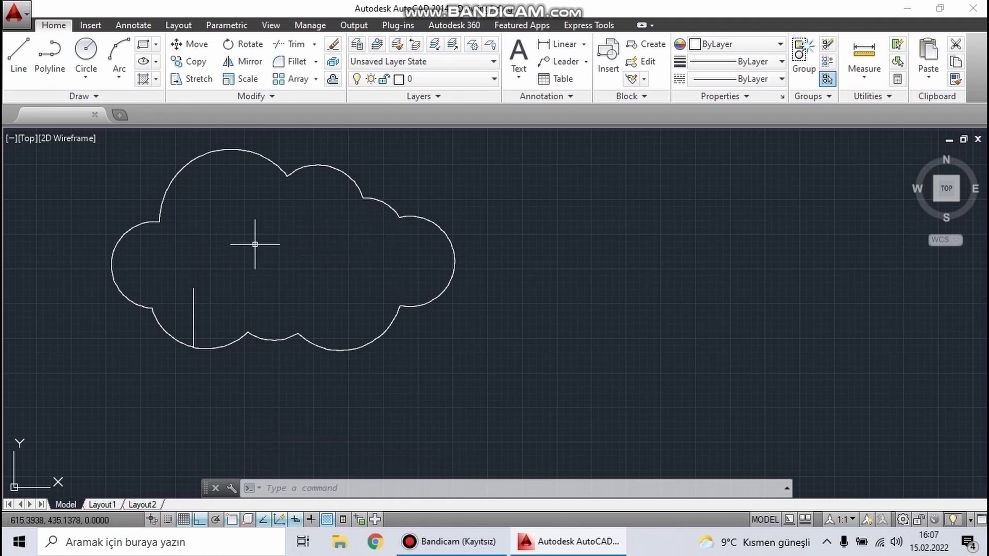
text(xline)
key(Return)
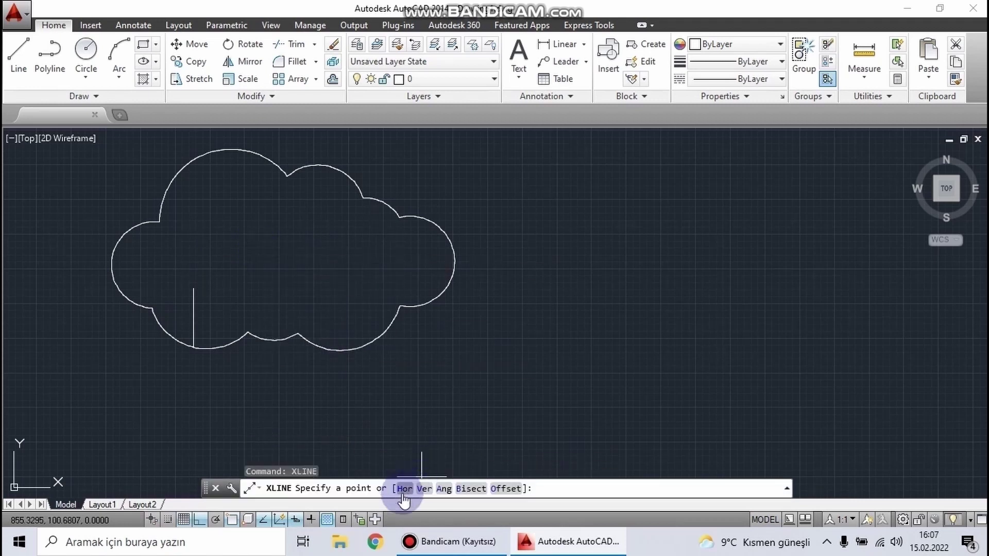
click(403, 488)
click(194, 288)
key(Escape)
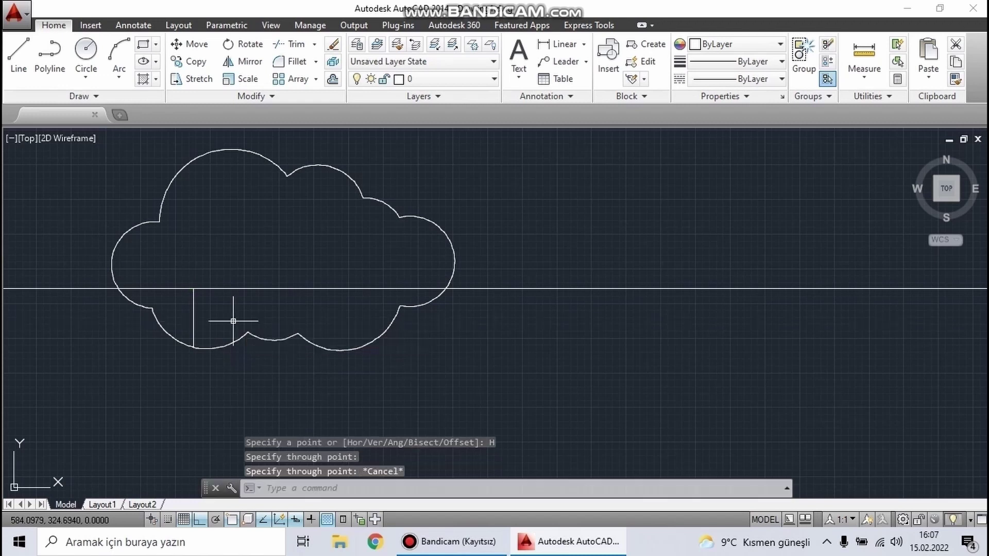
drag(340, 345, 185, 296)
key(Delete)
Copy the guide line up to 125 units above the cloud's bottom edge.
click(26, 54)
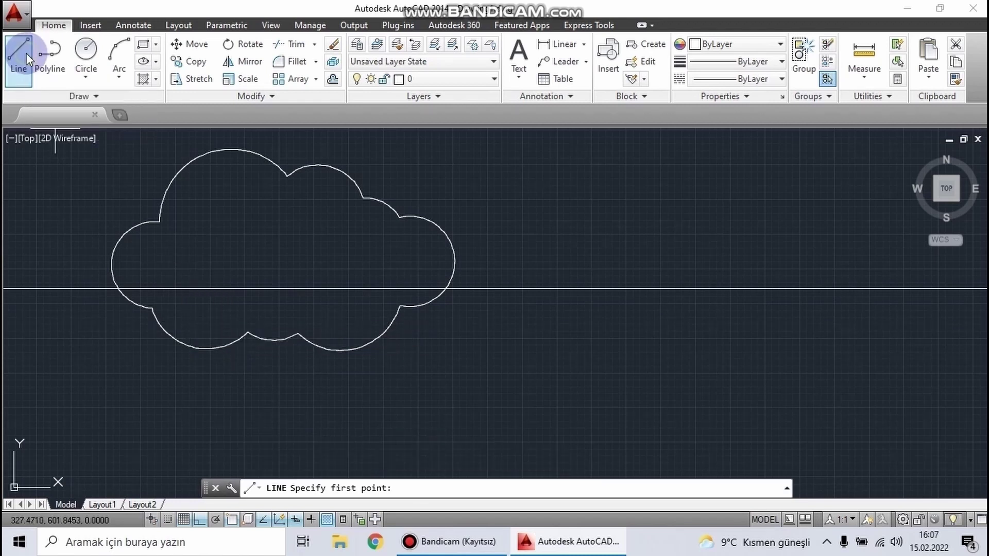
click(193, 348)
text(125)
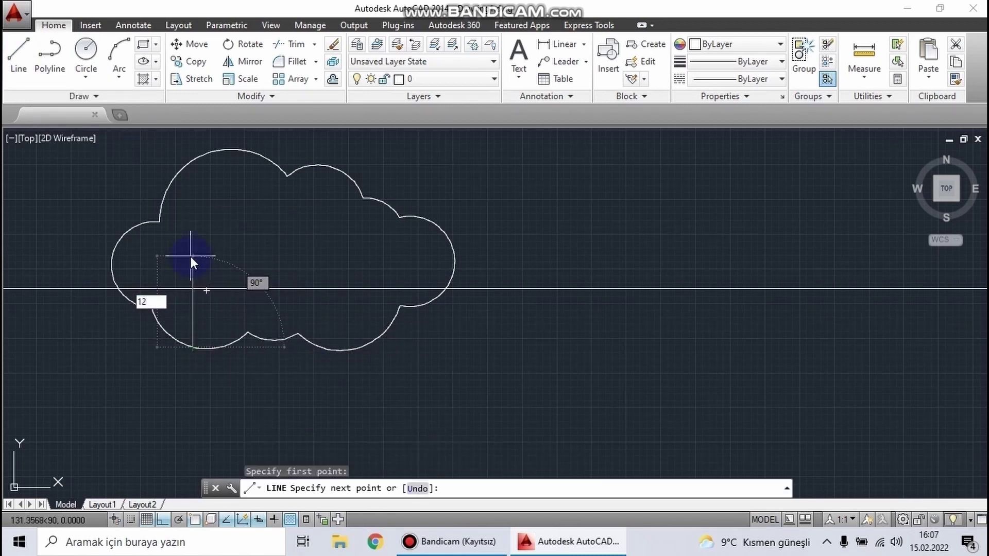
key(Return)
key(Escape)
click(235, 280)
click(225, 298)
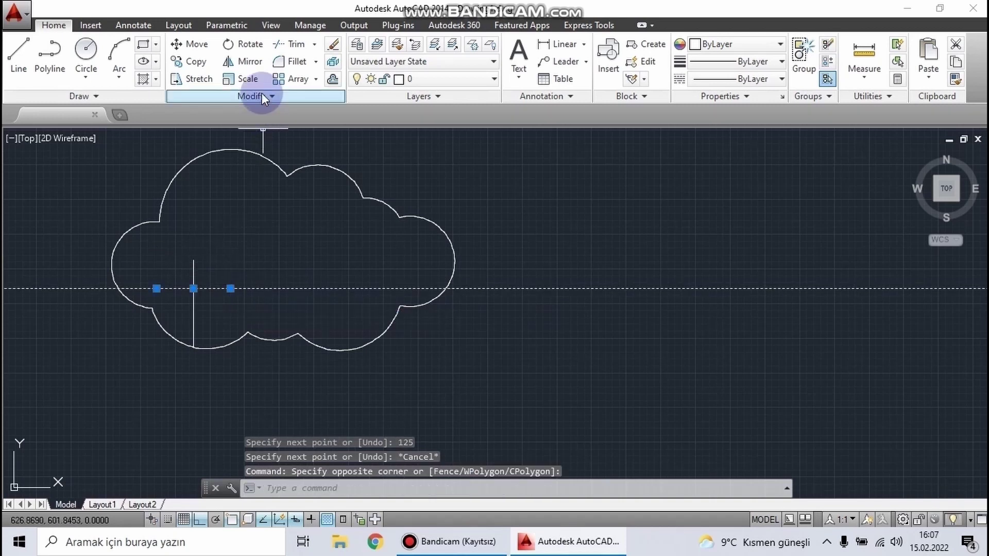
click(191, 61)
click(194, 288)
click(196, 261)
key(Escape)
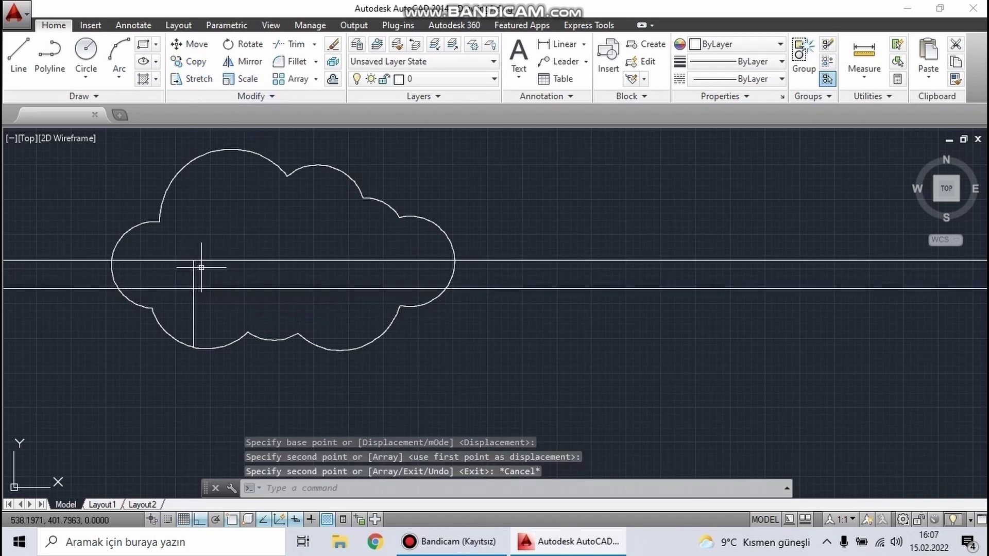
click(201, 267)
click(191, 289)
key(Delete)
Copy a guide line up to 165 units above the cloud's bottom edge.
click(18, 51)
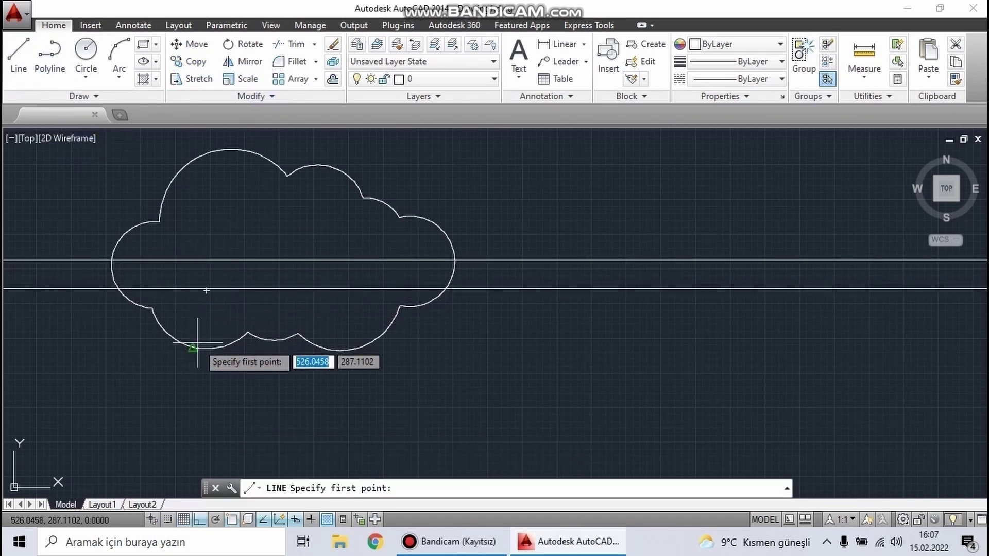
click(197, 343)
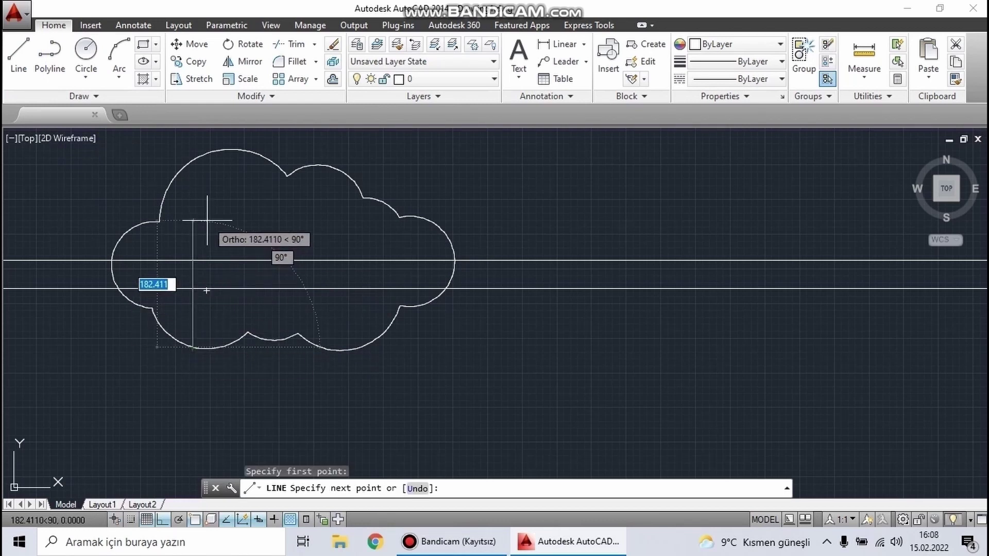
text(165)
key(Return)
key(Escape)
click(238, 257)
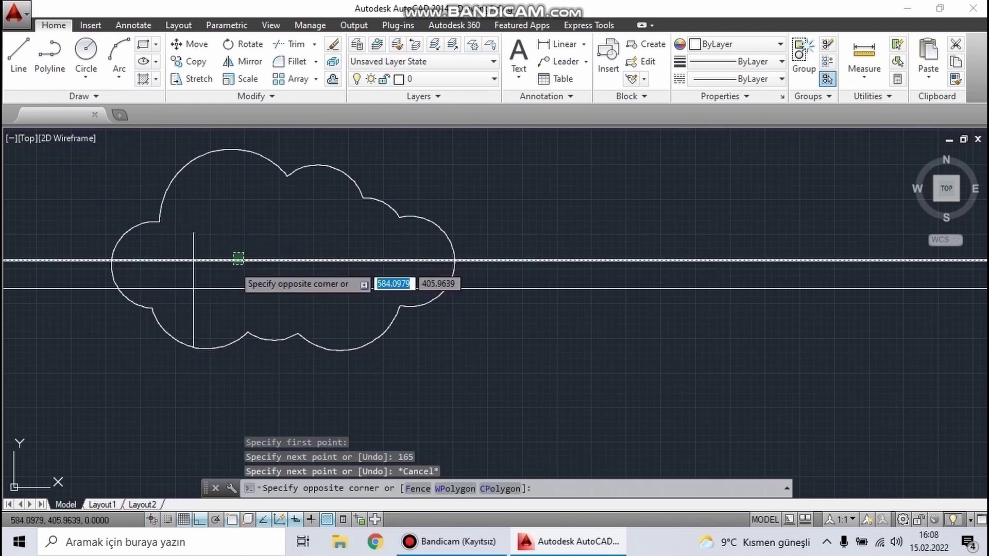
click(190, 62)
click(193, 260)
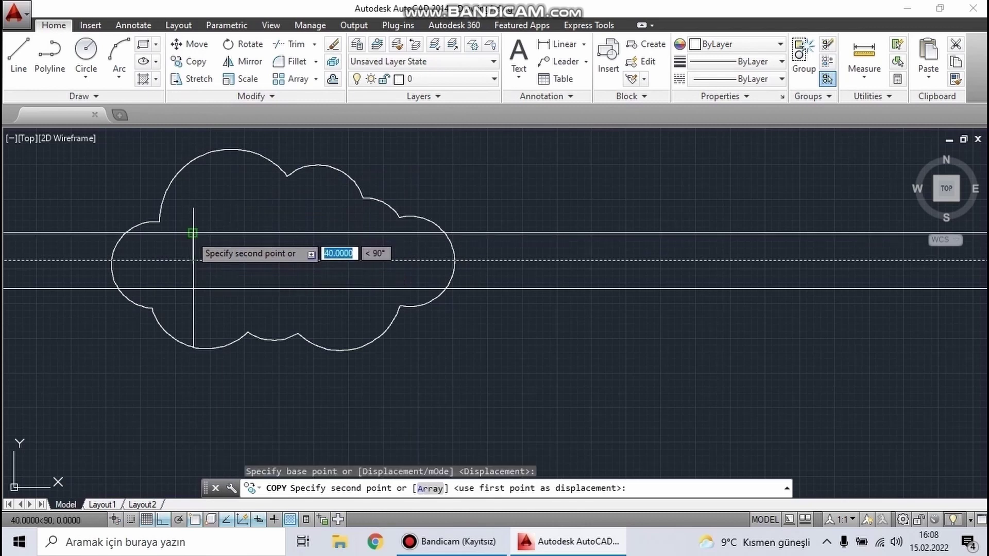
click(193, 233)
key(Escape)
click(204, 310)
click(183, 325)
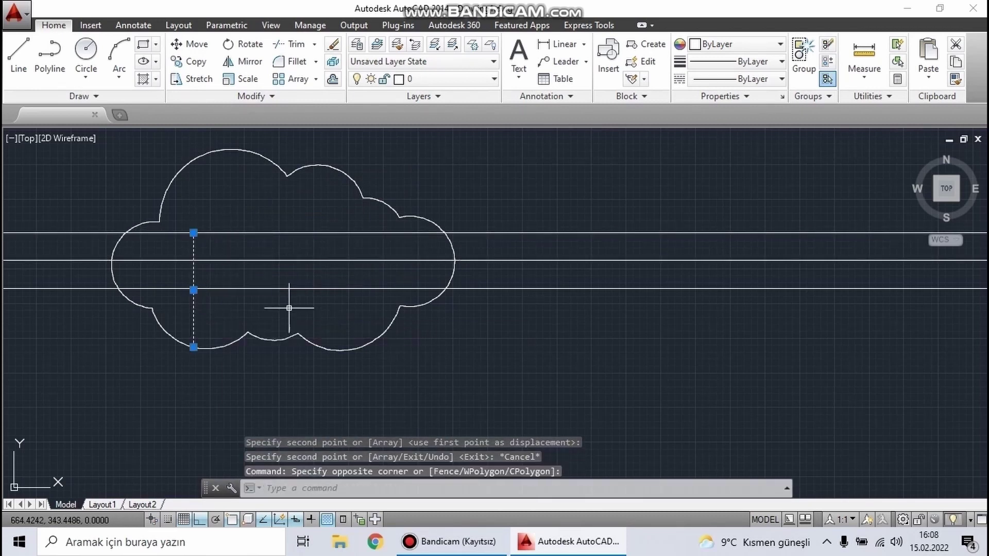
key(Delete)
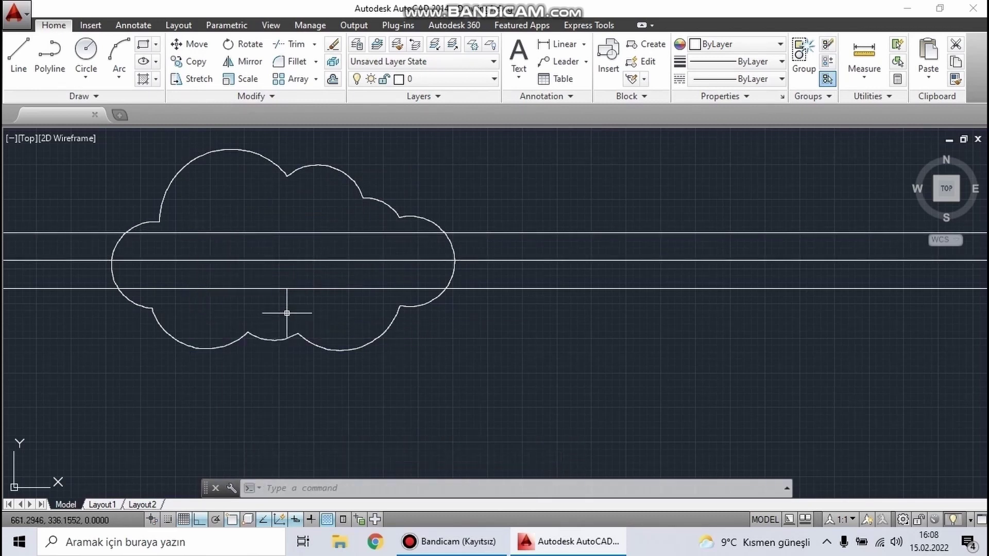
click(87, 67)
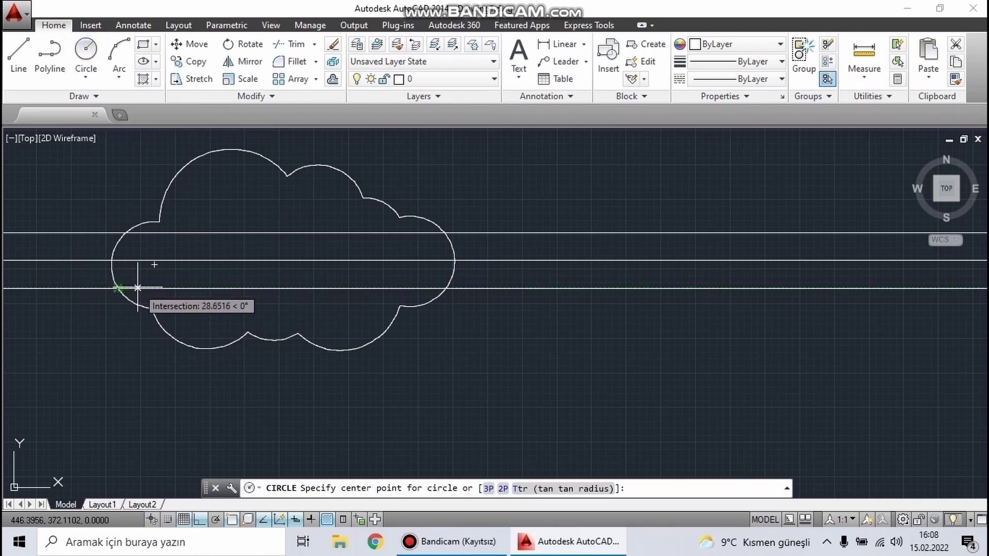
text(60)
Draw two radius-5 holes 60 units inward from each end of the lowest guide.
key(Return)
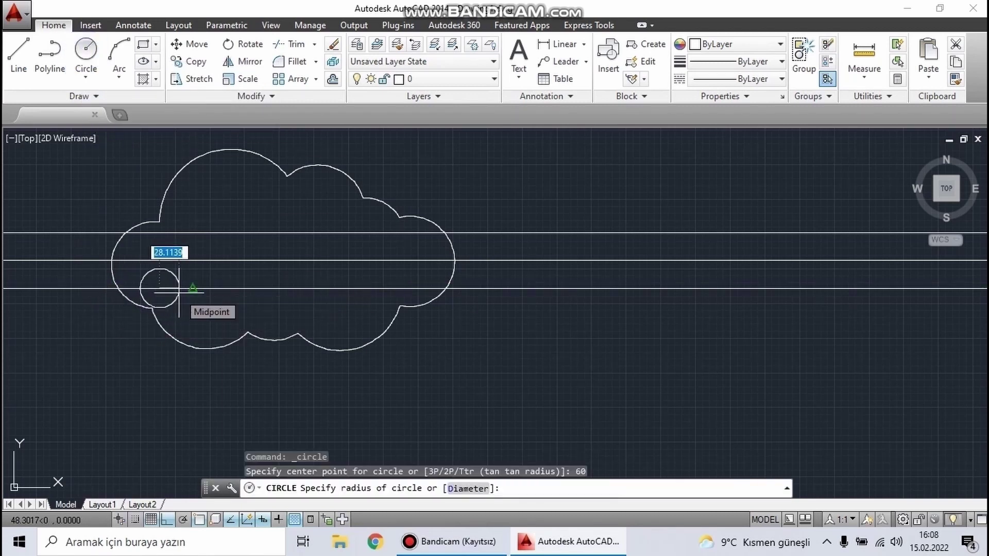
text(5)
key(Return)
click(91, 50)
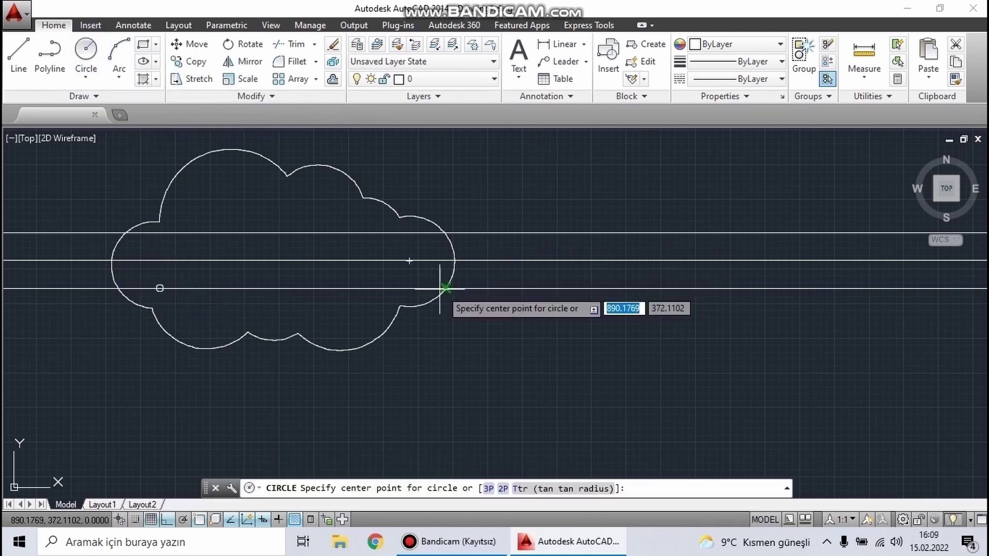
text(60)
key(Return)
text(5)
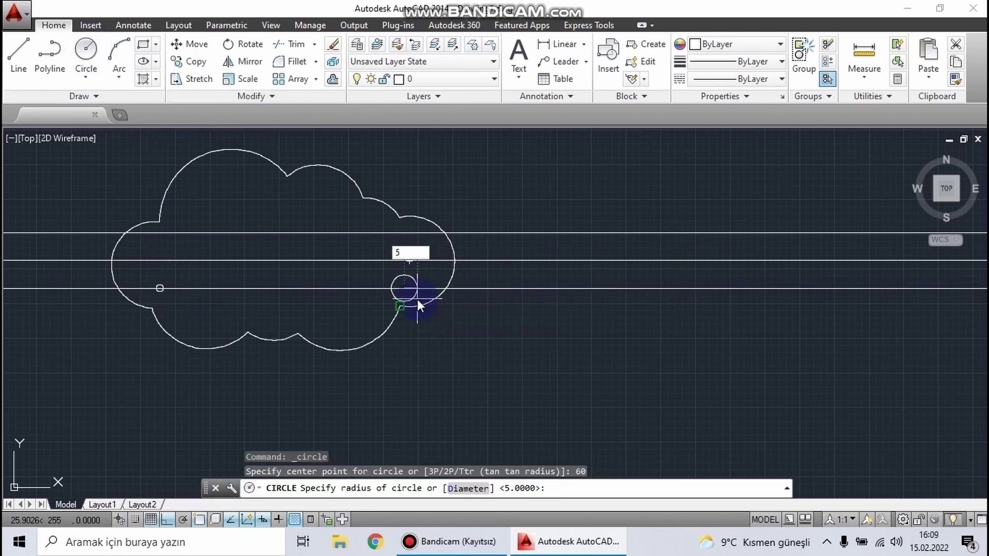
key(Return)
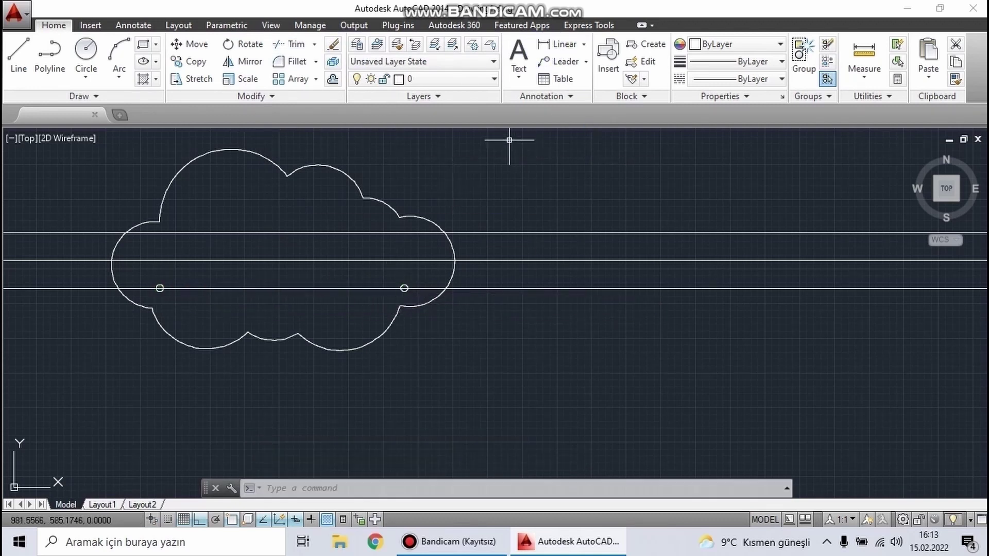
Dimension the span between the two end holes, giving 352,43.
click(549, 42)
scroll(157, 288, up, 4)
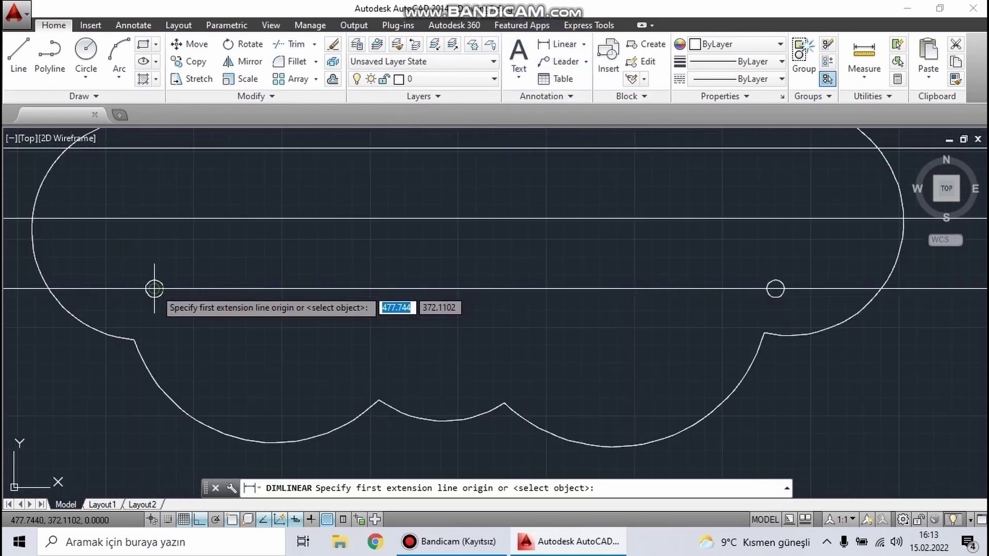
click(155, 289)
click(775, 289)
scroll(690, 392, down, 6)
scroll(515, 370, up, 2)
click(497, 370)
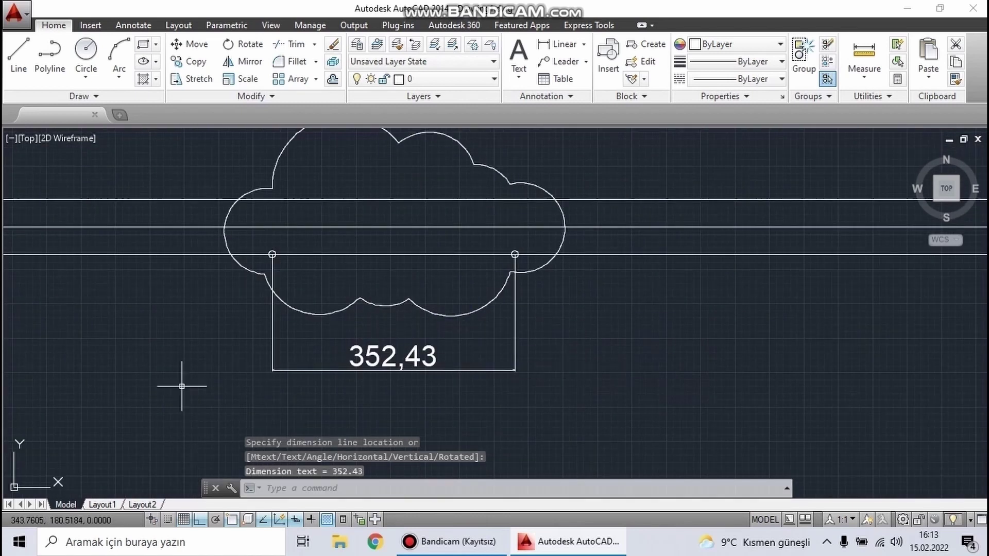
Compute 352,43 ÷ 3 in Windows Calculator, then select the temporary dimension.
click(65, 542)
text(HE)
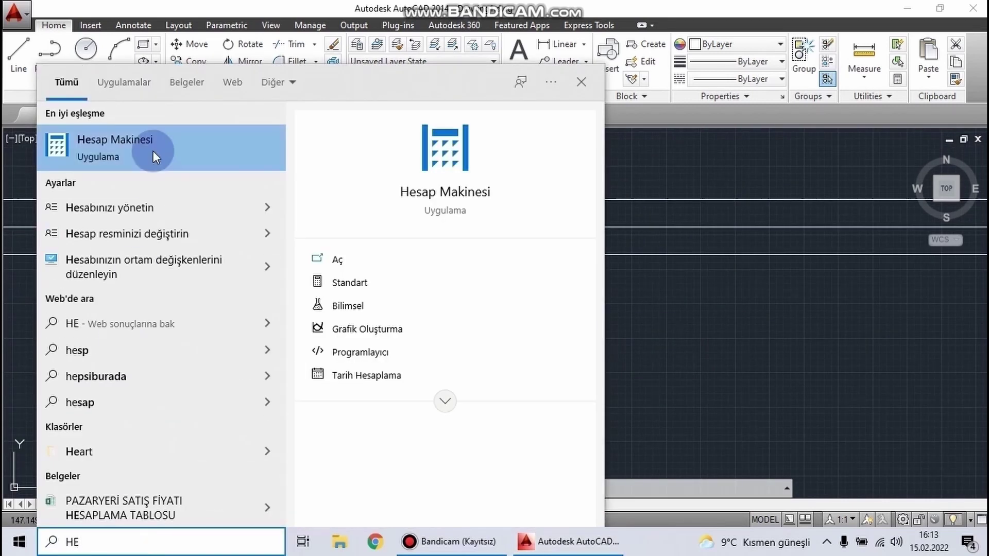
click(155, 150)
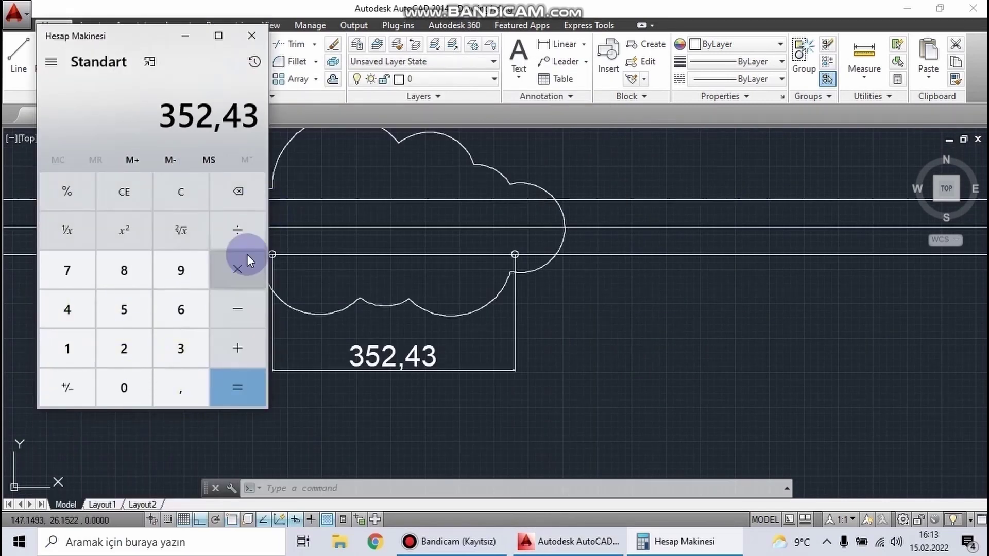
text(3)
click(253, 394)
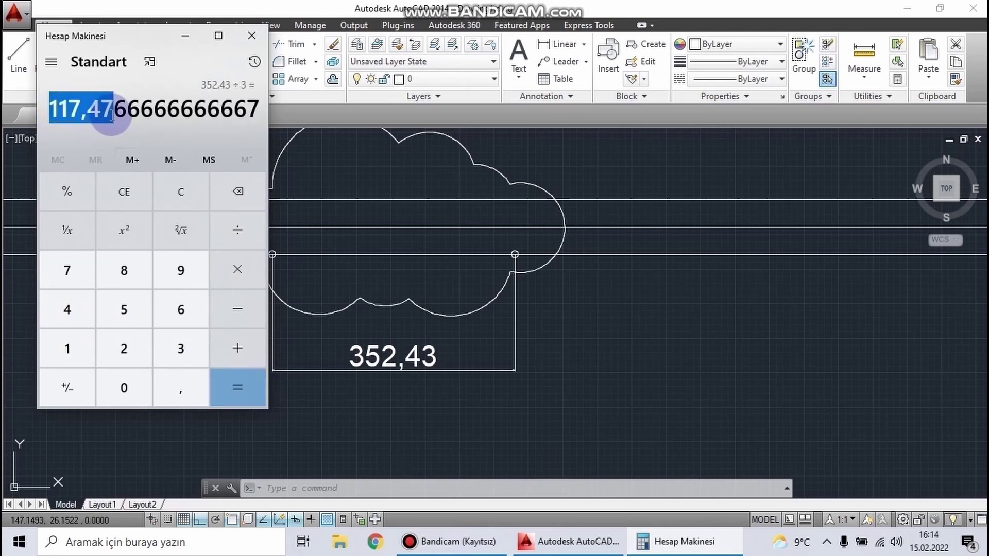
click(251, 36)
drag(335, 338, 291, 382)
Delete the 352,43 dimension and try a circle at a 117,42 offset.
key(Delete)
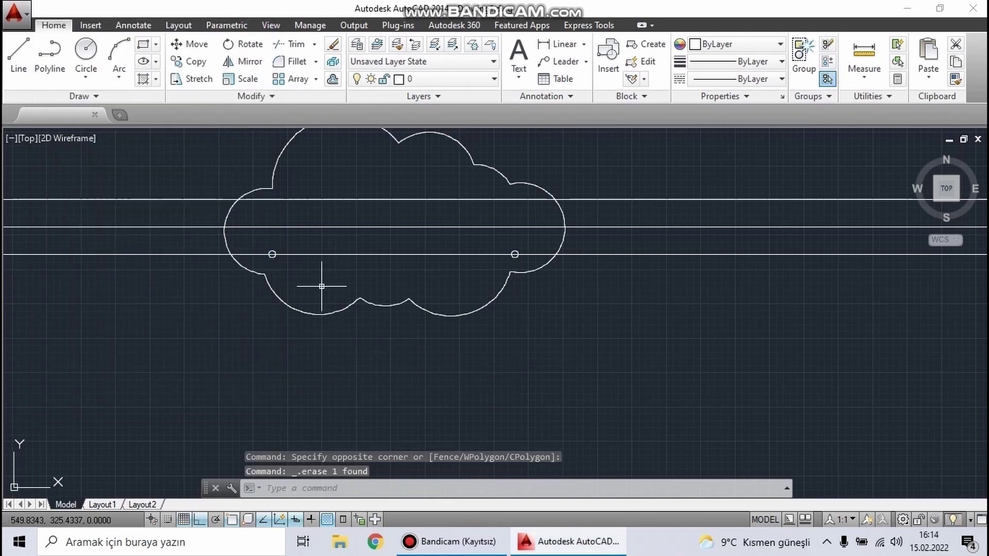
click(86, 54)
text(117,42)
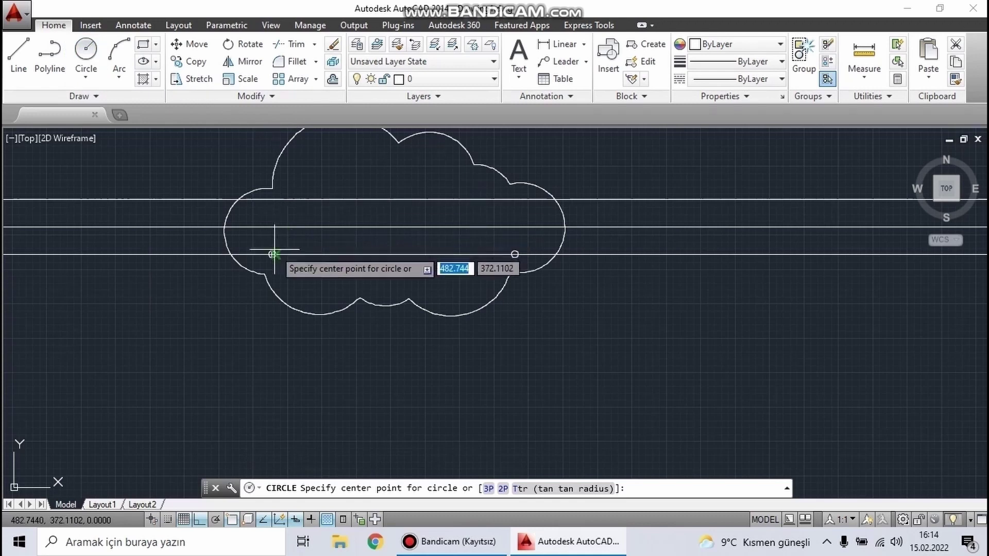
key(Return)
key(Escape)
scroll(256, 364, down, 2)
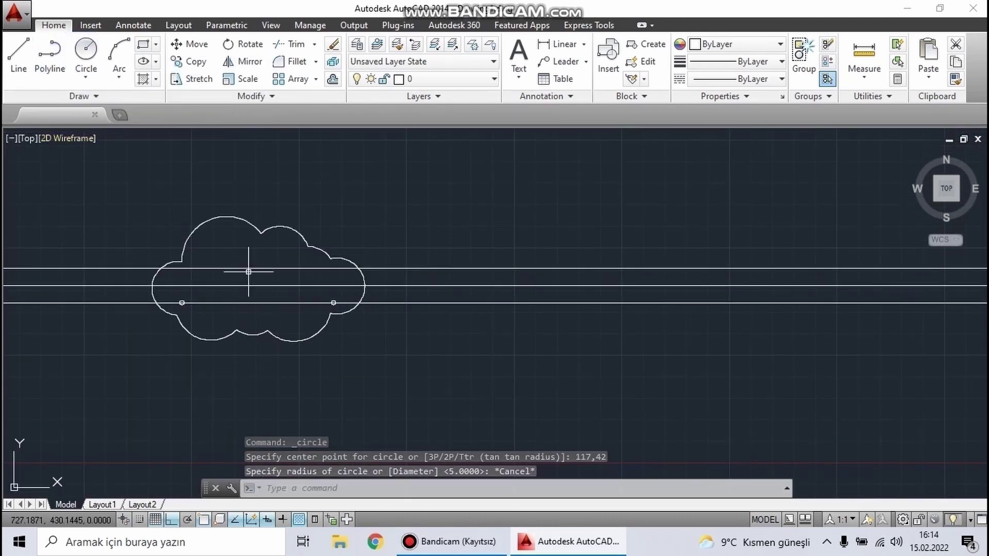
scroll(268, 289, up, 2)
middle_drag(309, 322, 284, 325)
Add two radius-5 holes spaced 117,42 apart from the end hole.
click(85, 54)
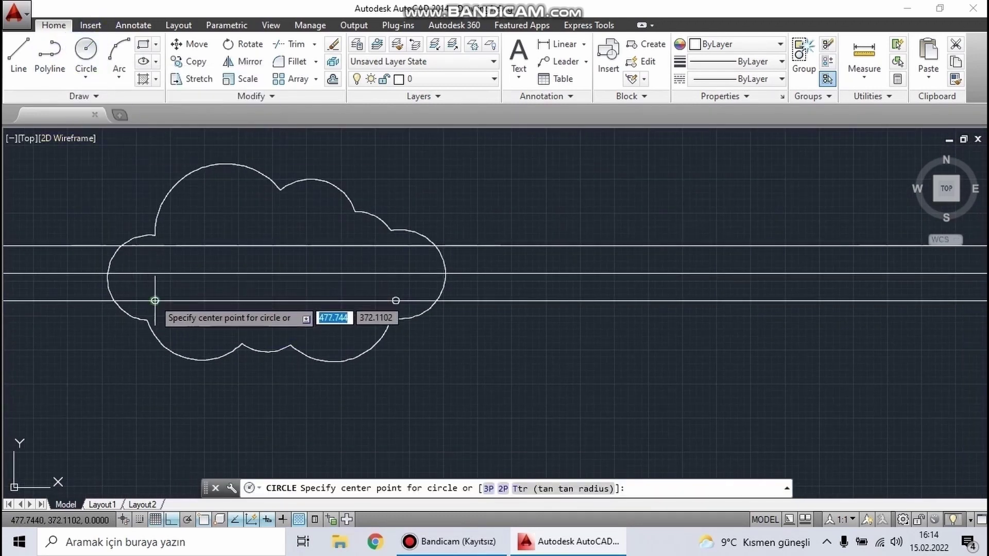
text(42)
key(Return)
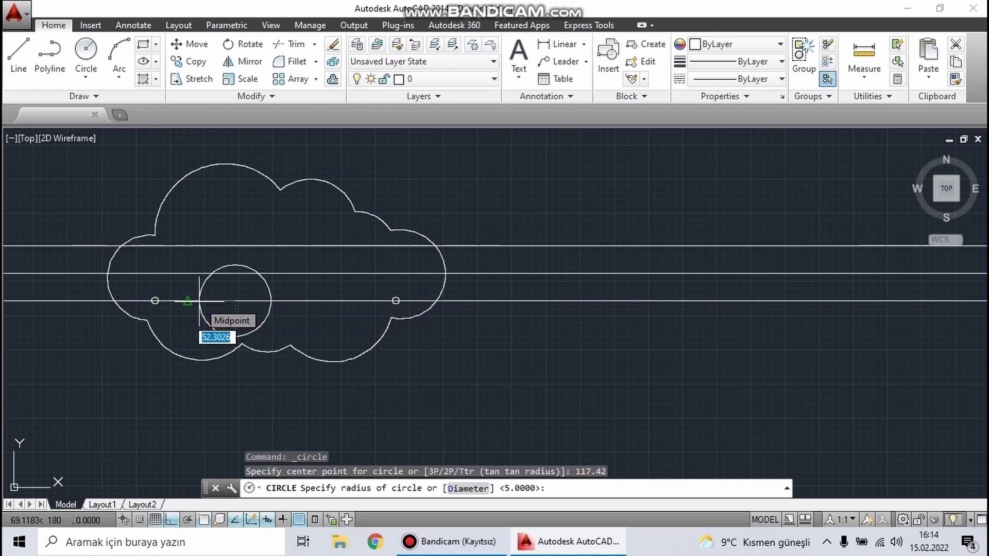
text(5)
key(Return)
click(85, 50)
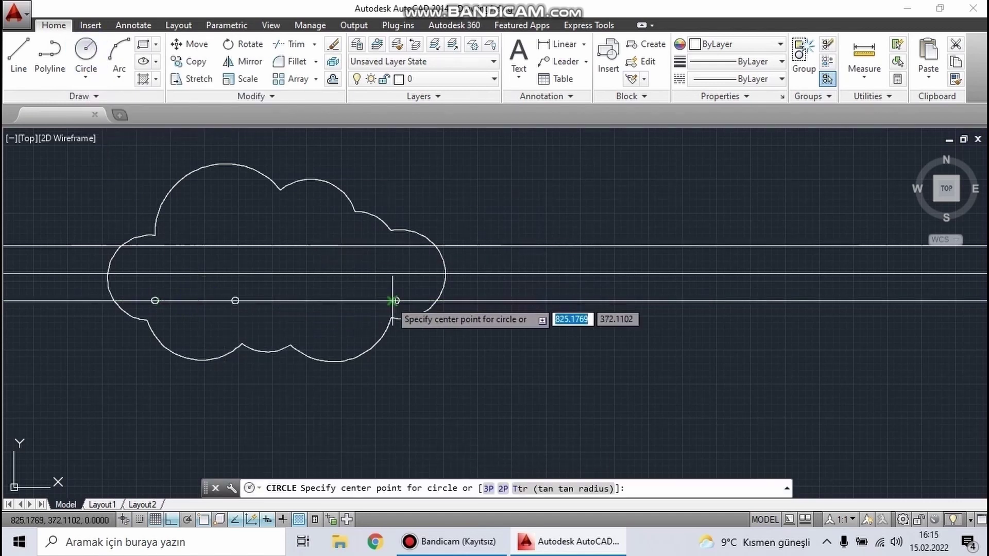
text(117.42)
key(Return)
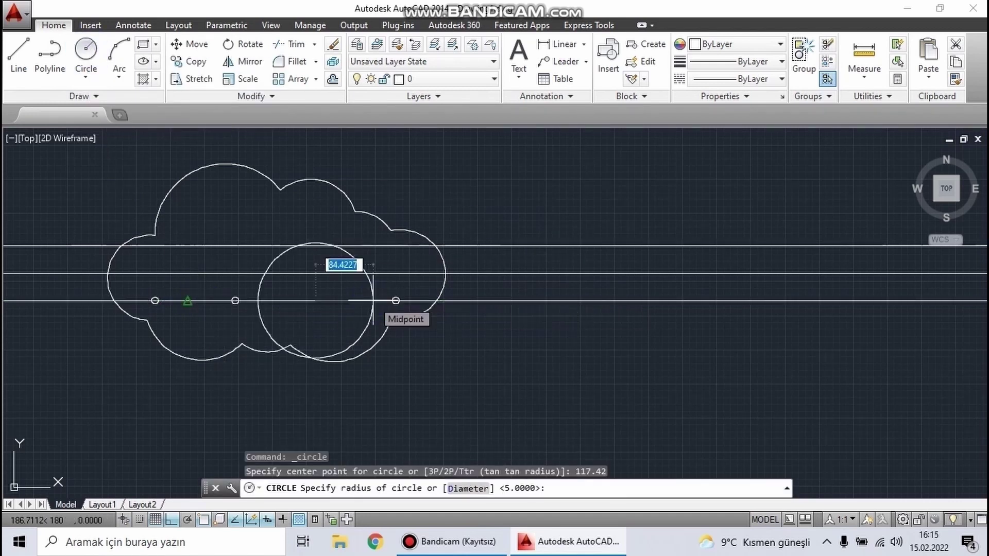
key(Return)
Check the hole spacing with a 117,59 linear dimension, then erase it.
click(541, 48)
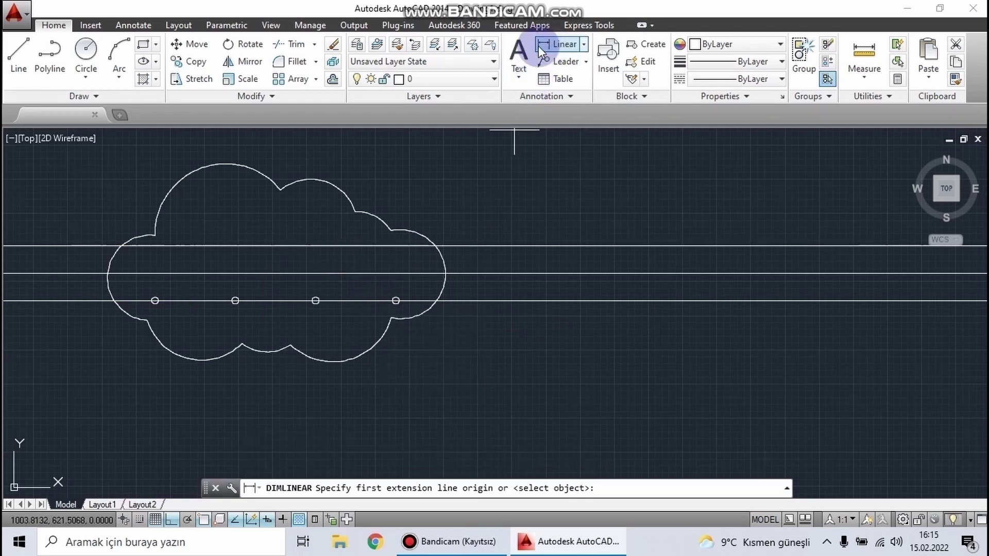
click(235, 300)
scroll(235, 299, up, 4)
click(436, 297)
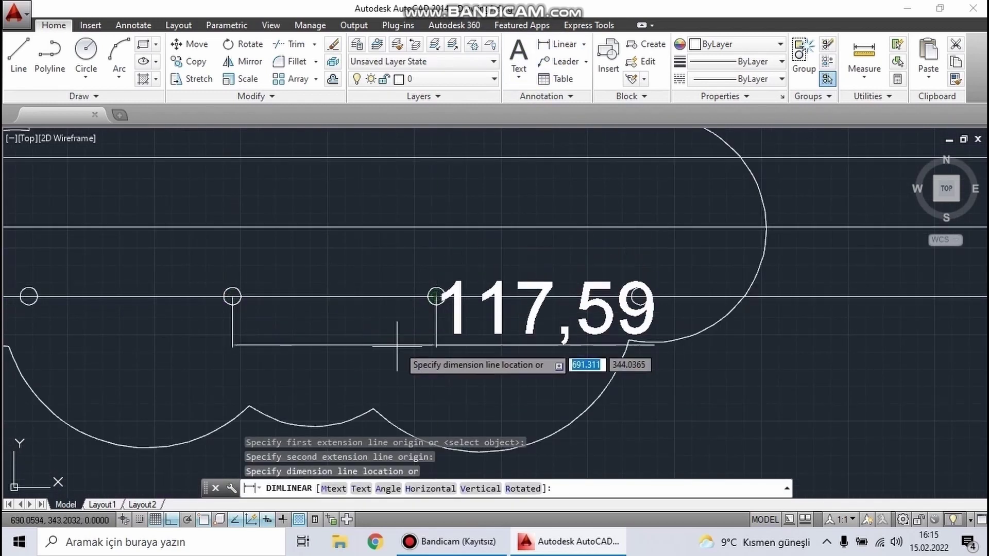
click(271, 366)
scroll(241, 358, down, 2)
drag(479, 376, 330, 356)
key(Delete)
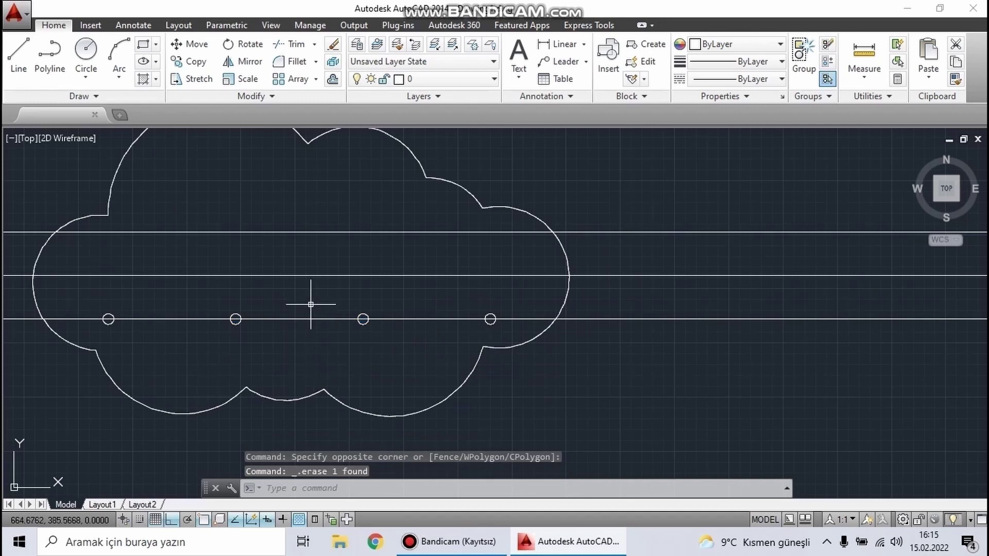
scroll(315, 327, down, 2)
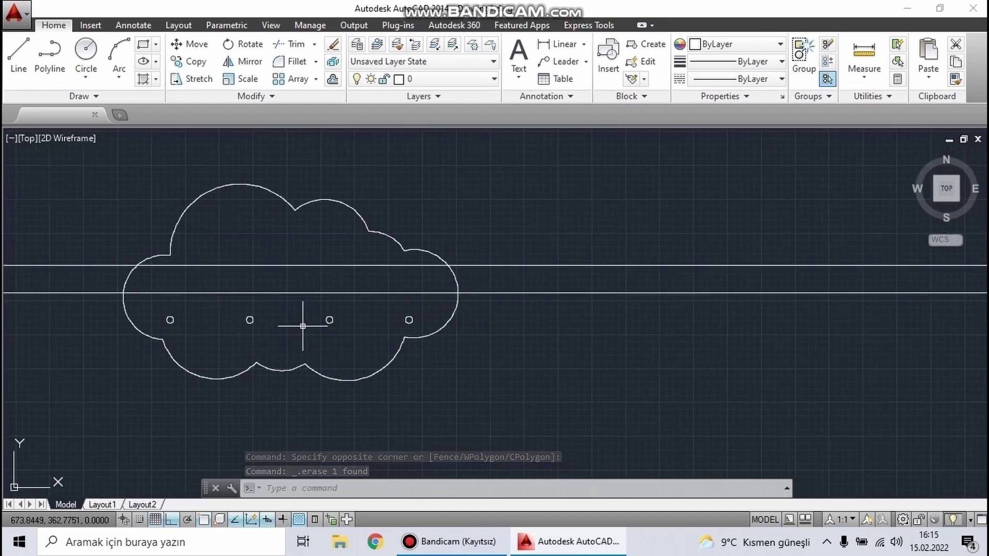
click(86, 52)
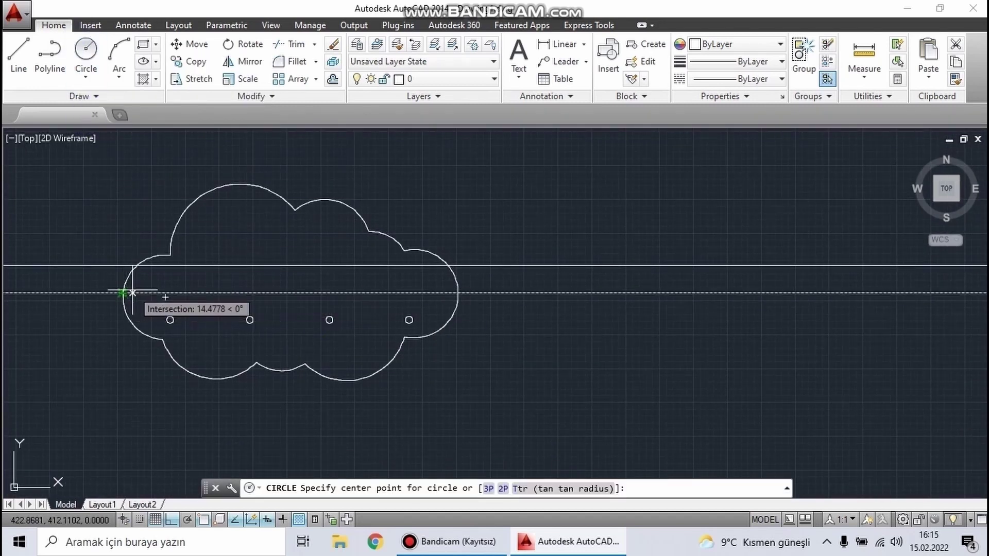
text(30)
Add radius-4 holes 30 in from each cloud side and erase the middle guide line.
key(Return)
text(4)
key(Return)
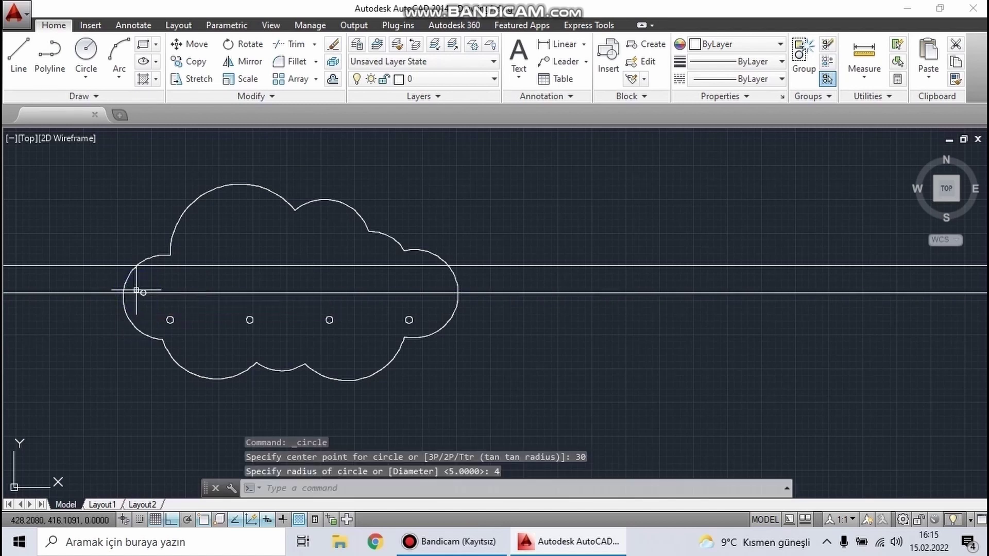
click(86, 51)
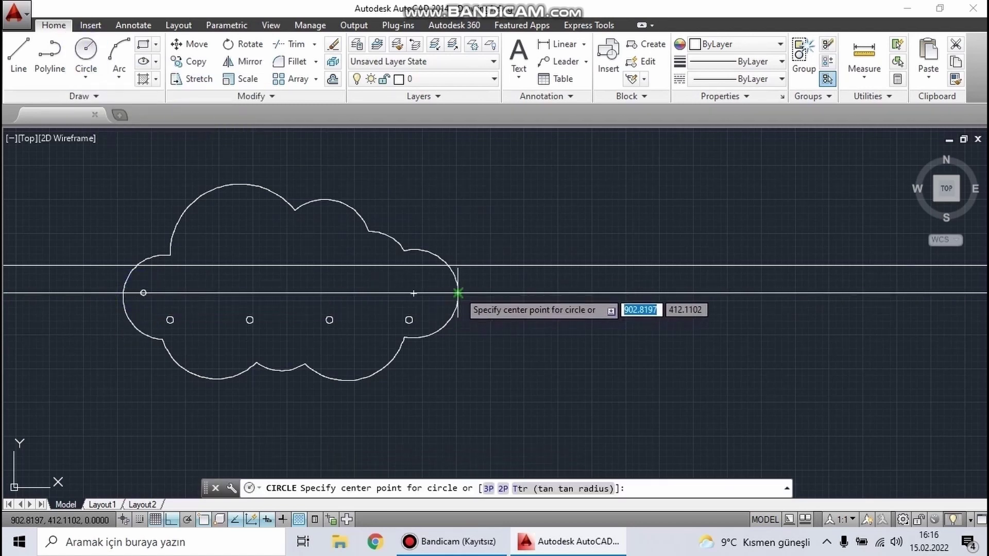
text(30)
key(Return)
key(Return)
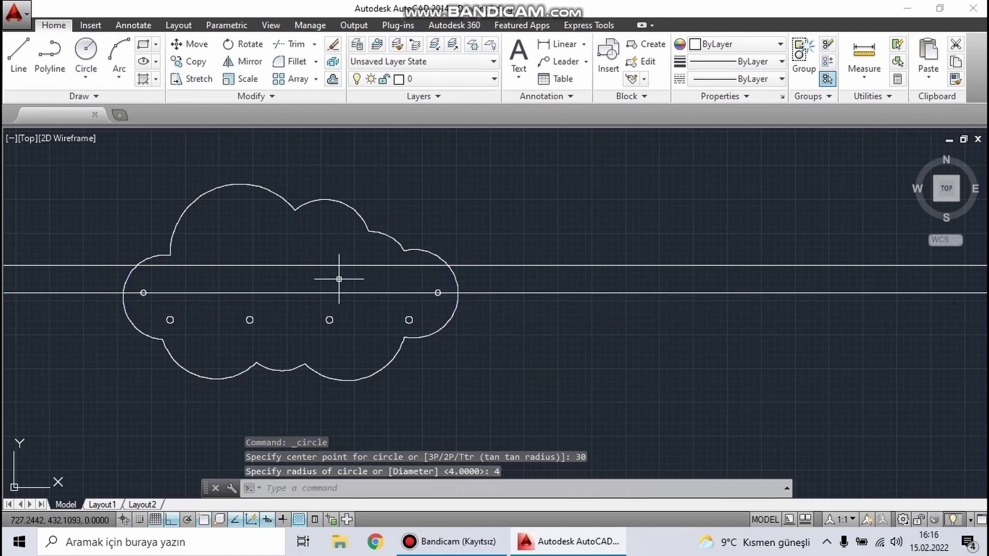
click(338, 281)
click(311, 301)
key(Delete)
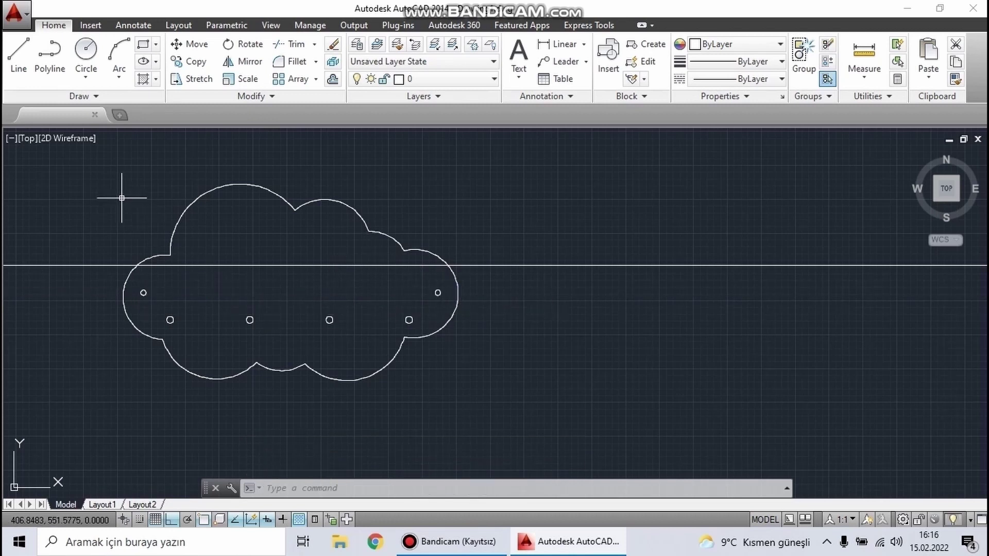
Place two radius-4 holes on the upper guide line, 120 from each end.
click(88, 51)
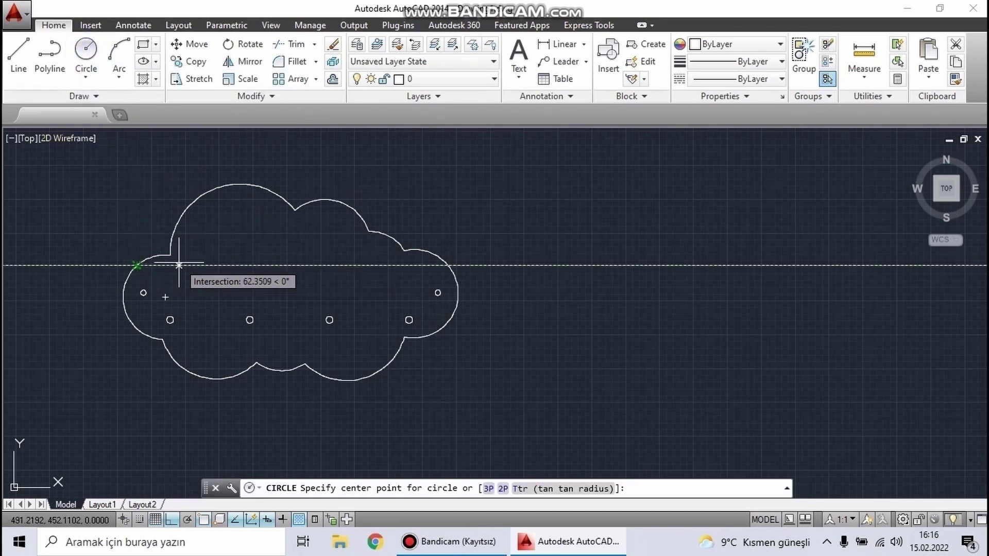
text(120)
key(Return)
text(4)
key(Return)
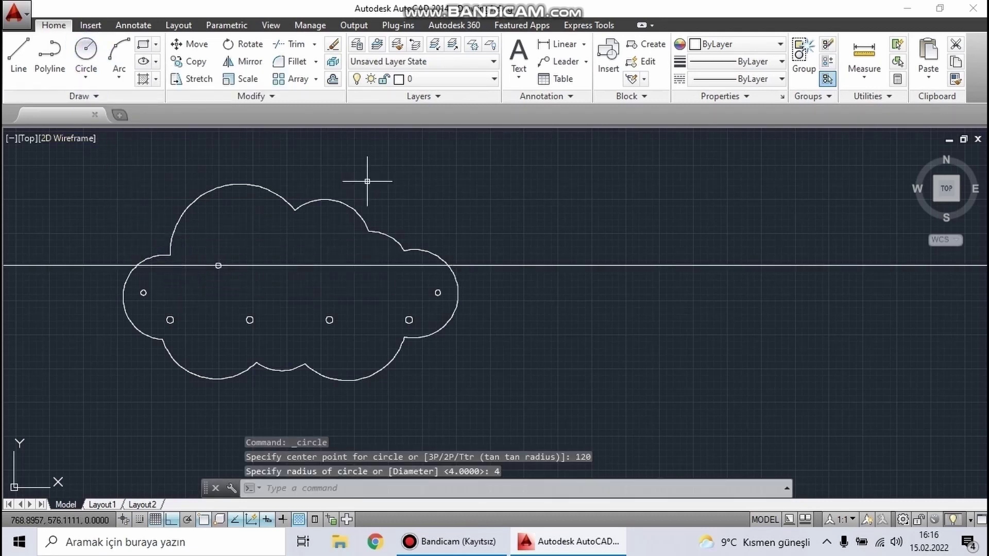
click(86, 49)
text(1)
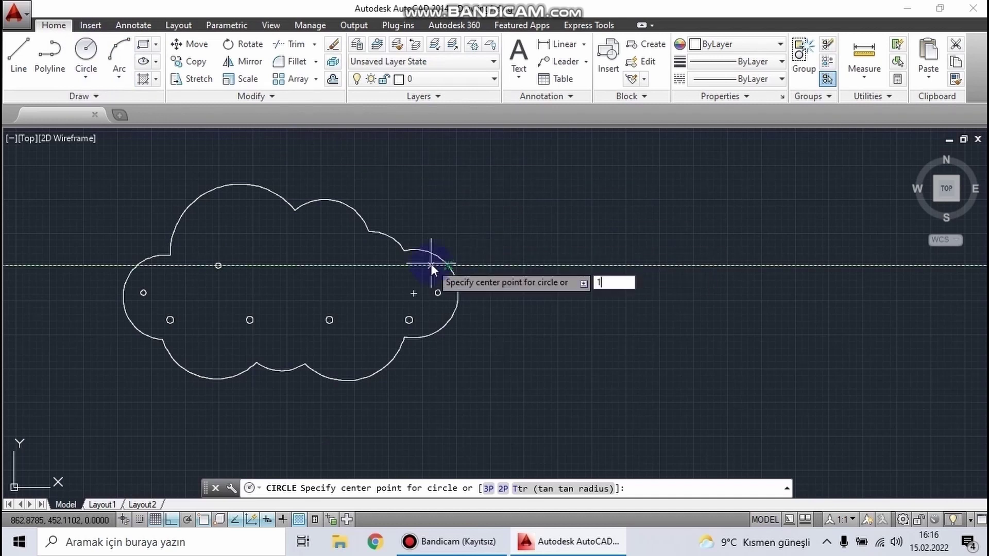
text(20)
key(Return)
key(Return)
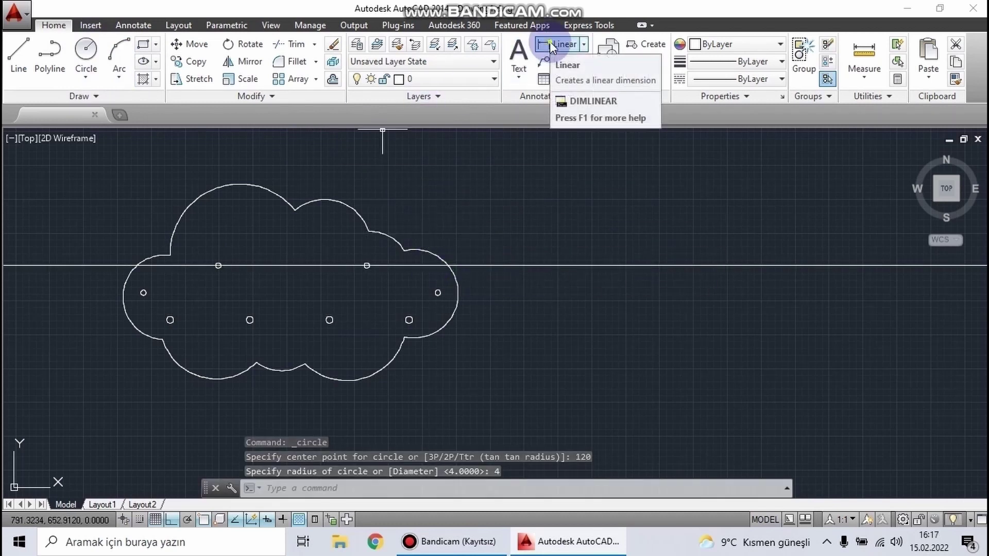
Dimension the span between the two upper hole centres, reading 219,13.
click(549, 44)
scroll(330, 268, up, 3)
click(421, 248)
middle_drag(751, 248, 591, 261)
click(637, 261)
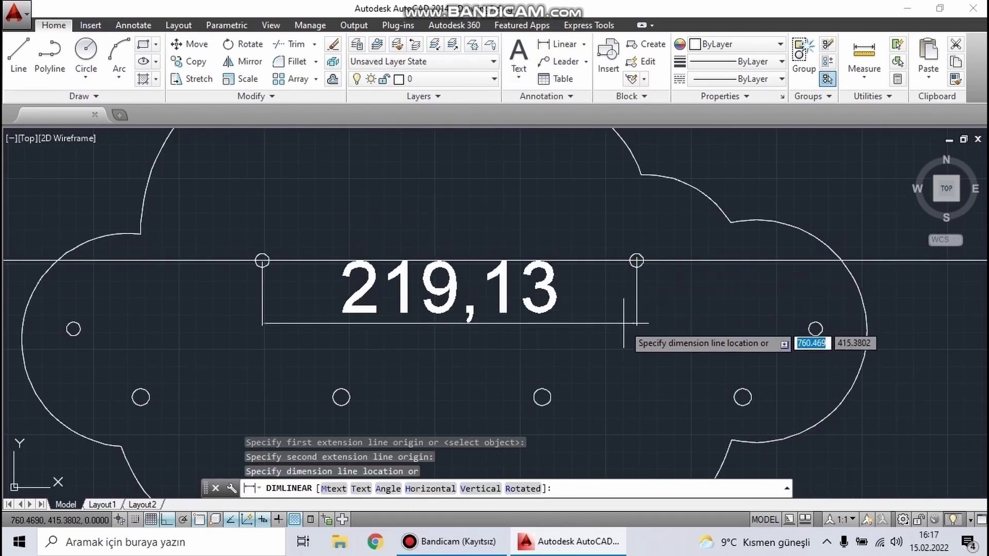
click(631, 336)
Halve 219 in the Windows Calculator to get 109,5.
click(77, 541)
text(HE)
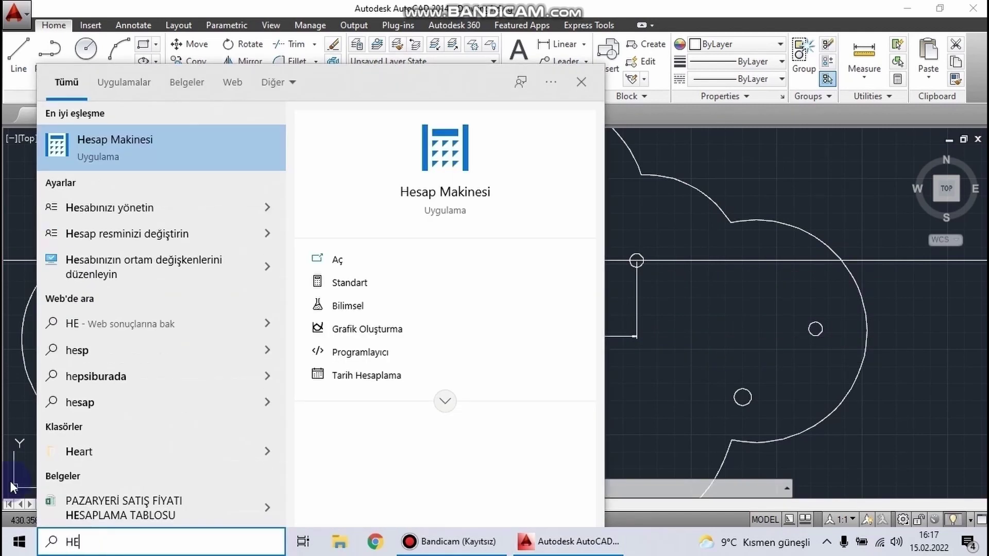
click(129, 145)
click(115, 350)
click(67, 348)
click(181, 271)
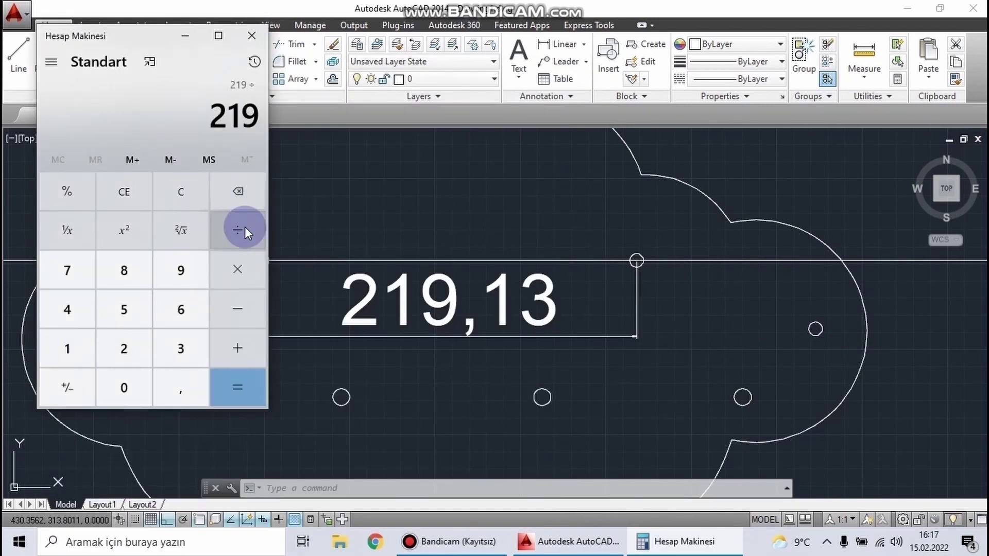
click(124, 349)
click(234, 387)
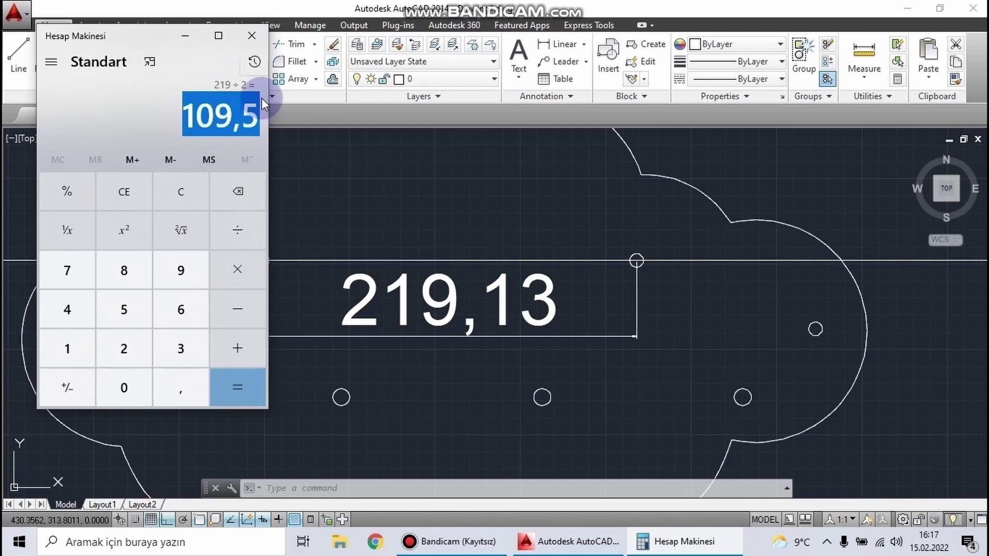
click(251, 35)
Erase the 219,13 dimension and add a radius-4 hole 109.5 along the top guide.
click(297, 285)
click(251, 315)
key(Delete)
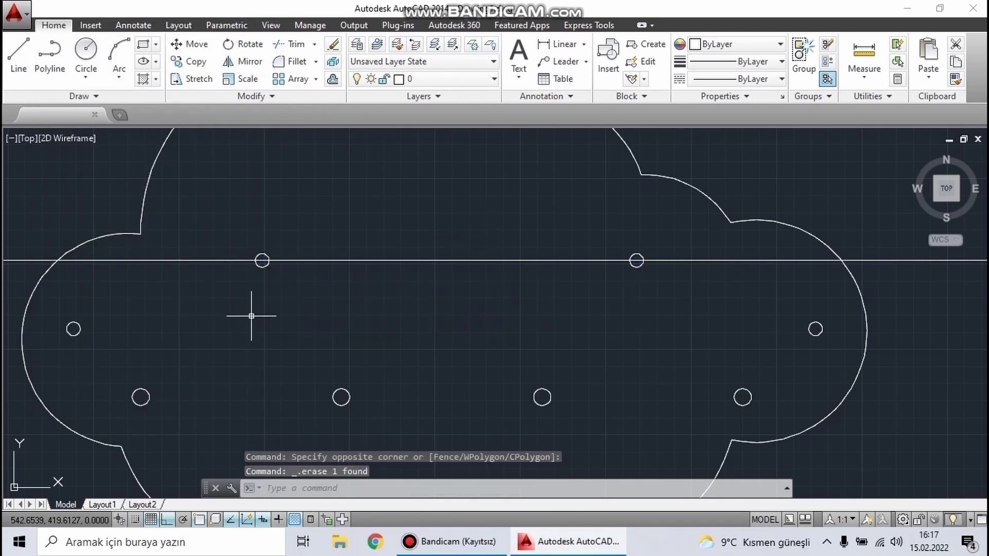
click(86, 52)
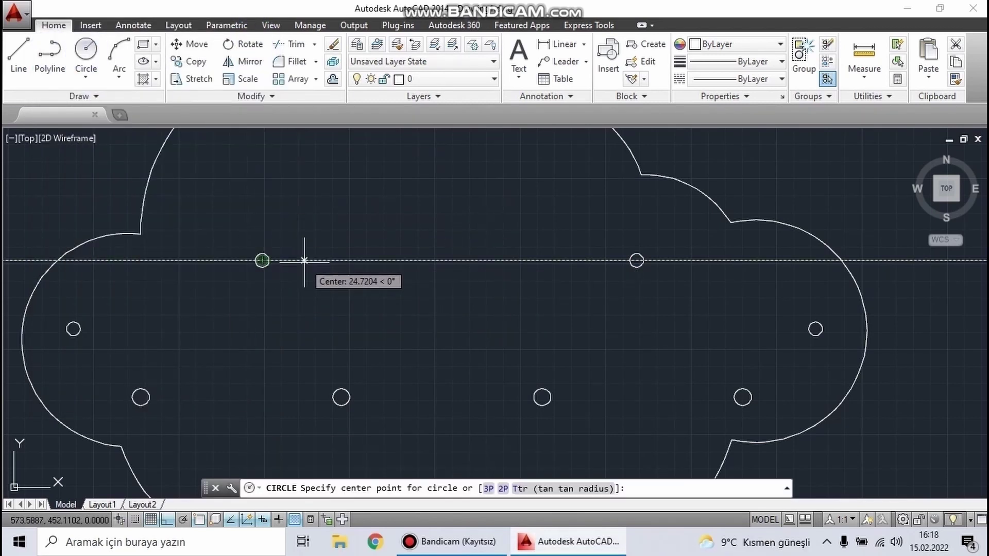
text(109.5)
key(Return)
text(4)
key(Return)
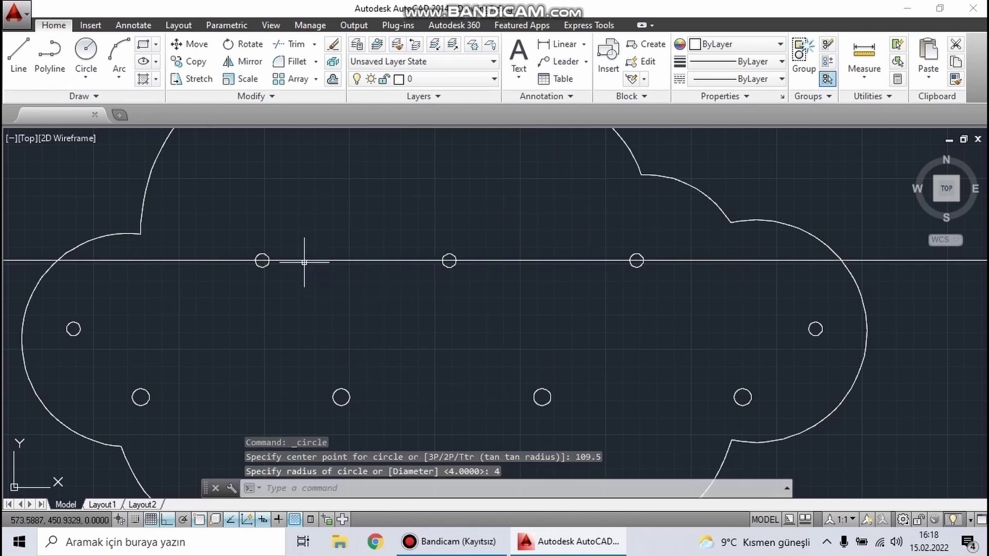
Erase the upper guide line and review the cloud, toggling the grid off and on.
scroll(401, 298, down, 2)
scroll(327, 265, down, 2)
click(327, 265)
click(307, 227)
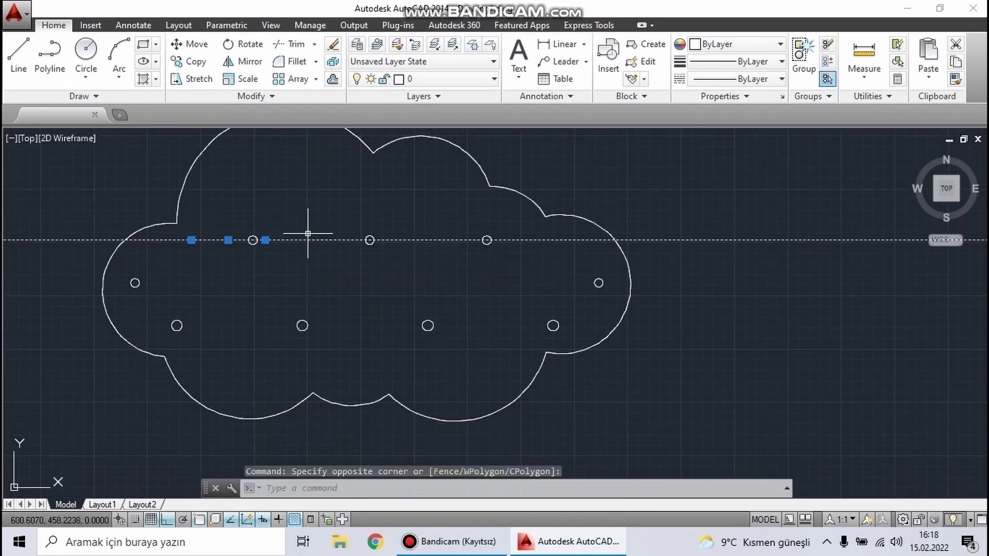
key(Delete)
scroll(353, 296, down, 3)
middle_drag(353, 295, 349, 309)
scroll(551, 332, down, 2)
key(F7)
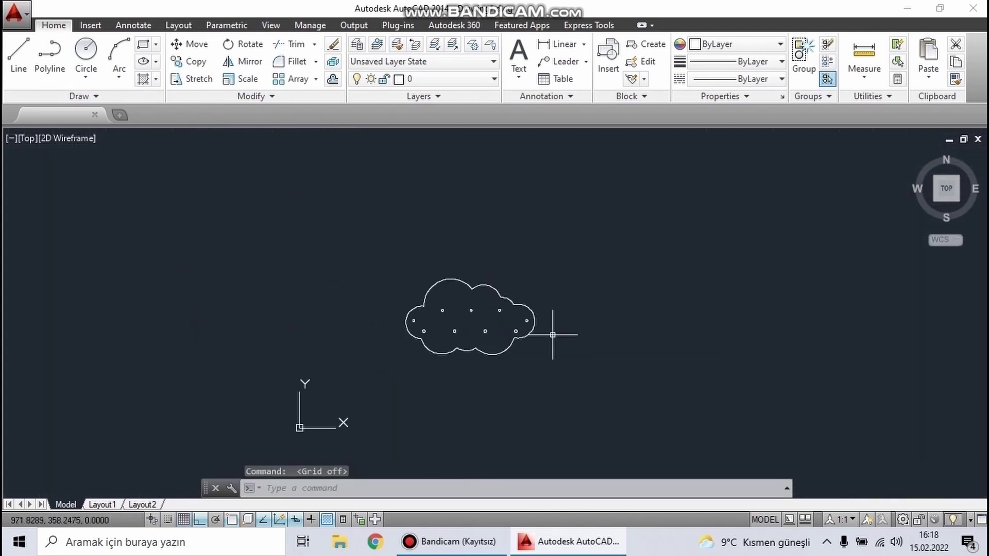
scroll(552, 331, up, 2)
mouse_move(552, 331)
middle_down()
mouse_move(413, 352)
mouse_move(314, 332)
middle_up()
scroll(413, 352, up, 2)
key(F7)
scroll(415, 335, down, 2)
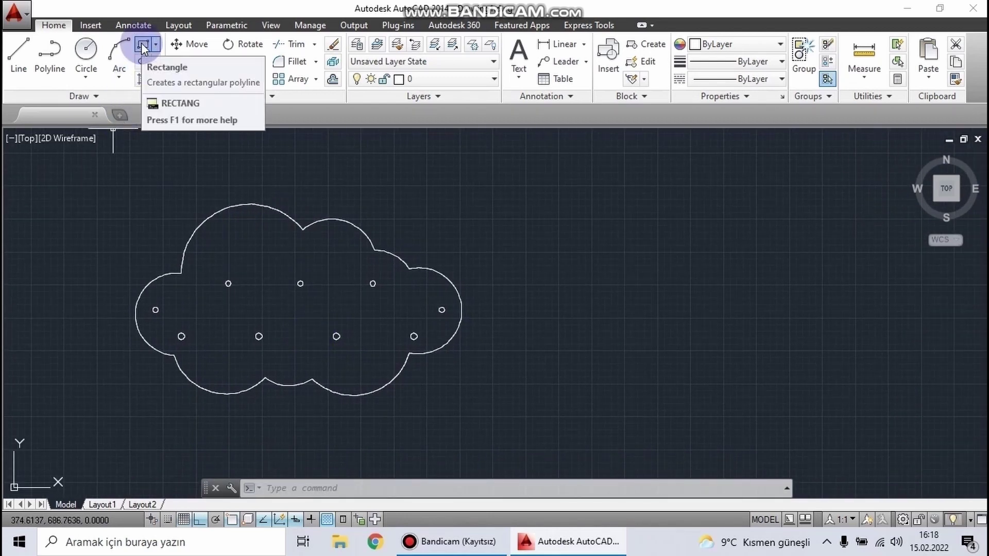
Draw the 80 by 290 shelf rectangle from line segments, closing it at the start.
click(18, 52)
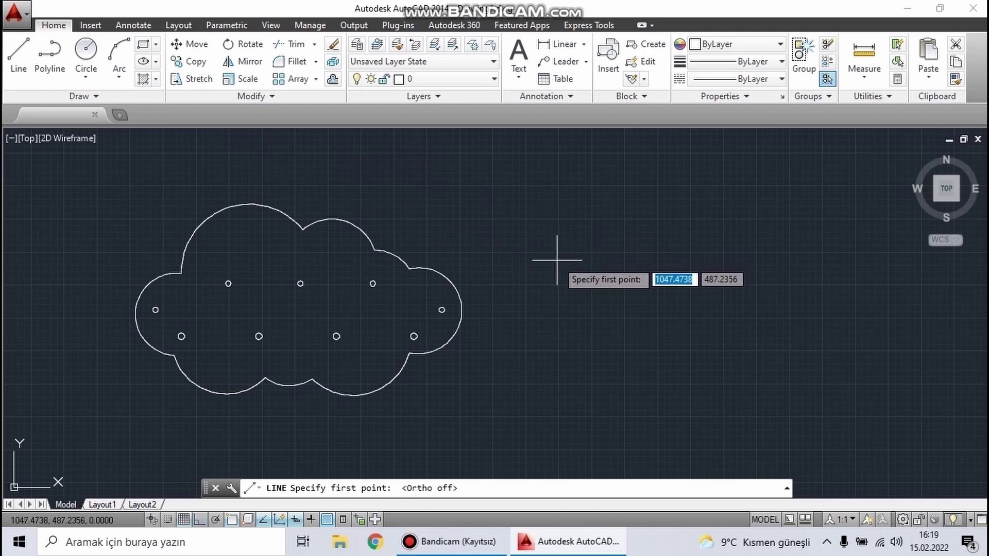
click(495, 271)
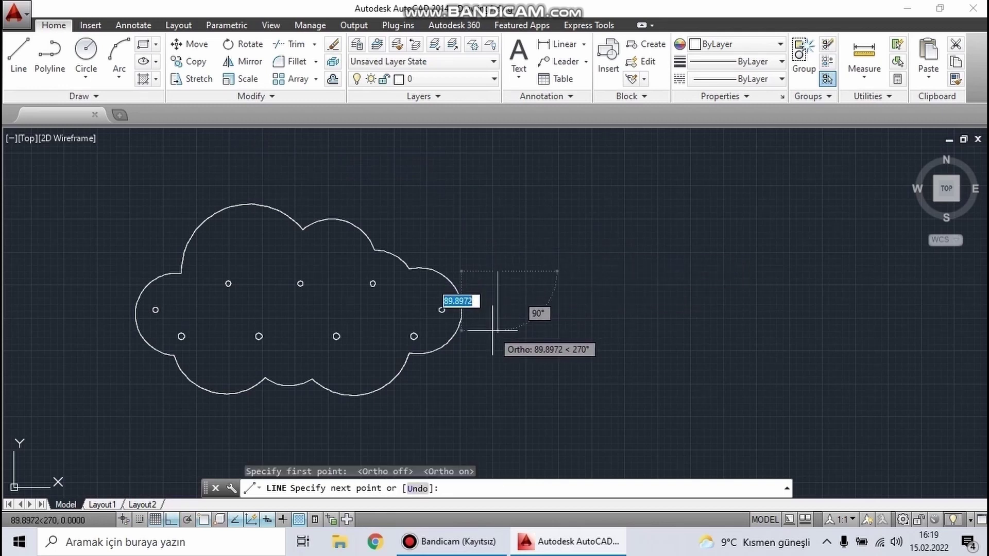
text(80)
key(Return)
text(290)
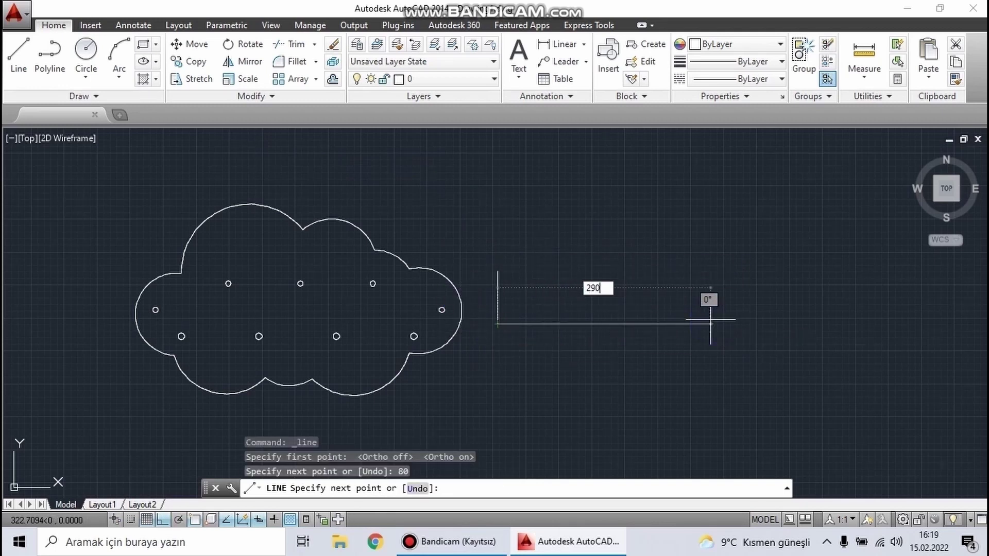
key(Return)
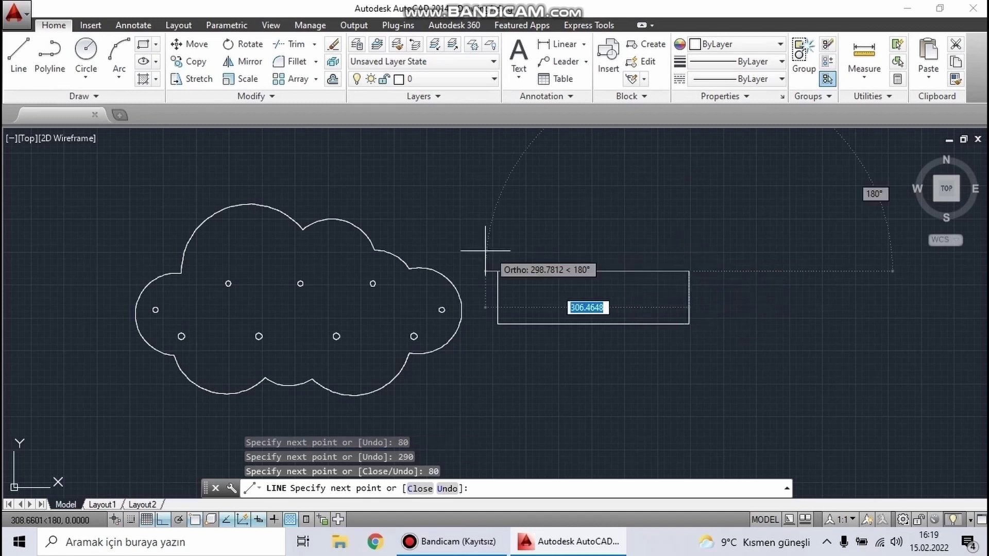
click(497, 270)
key(Escape)
middle_drag(715, 243, 601, 237)
Check the rectangle with linear dimensions showing 290 width and 80 height.
click(564, 43)
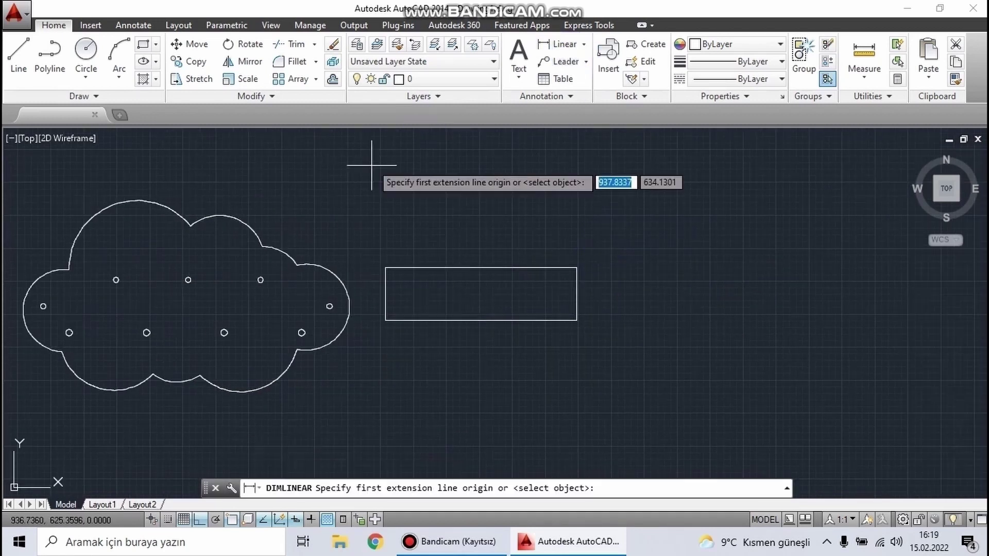
click(385, 268)
click(577, 267)
click(589, 220)
key(Return)
click(577, 267)
click(576, 320)
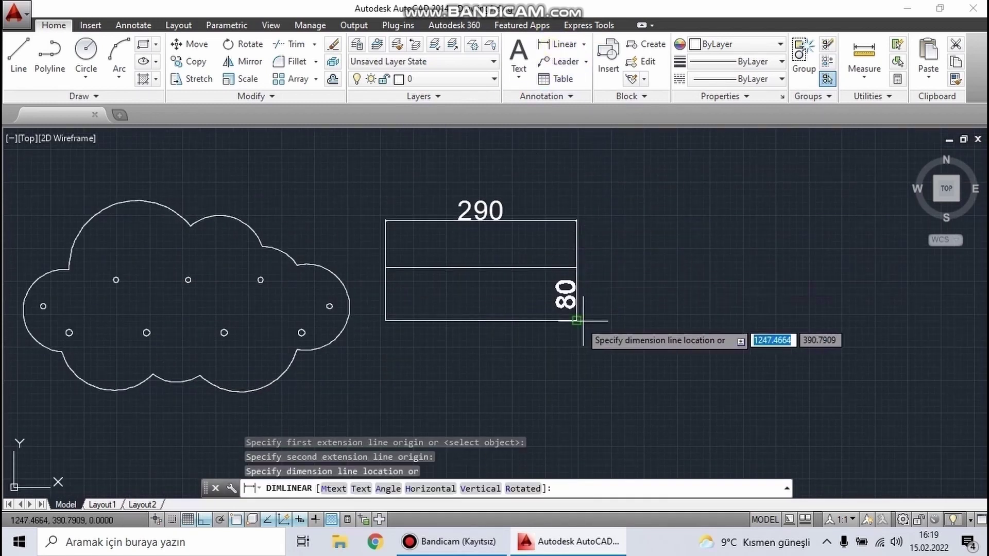
click(671, 314)
Delete the 290 and 80 checking dimensions.
click(618, 196)
click(508, 214)
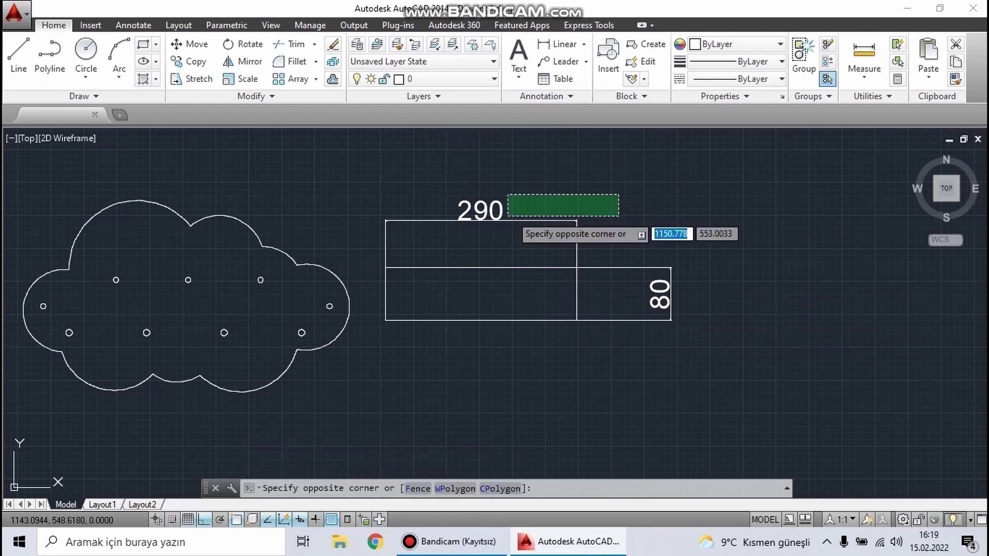
click(634, 261)
click(637, 280)
key(Delete)
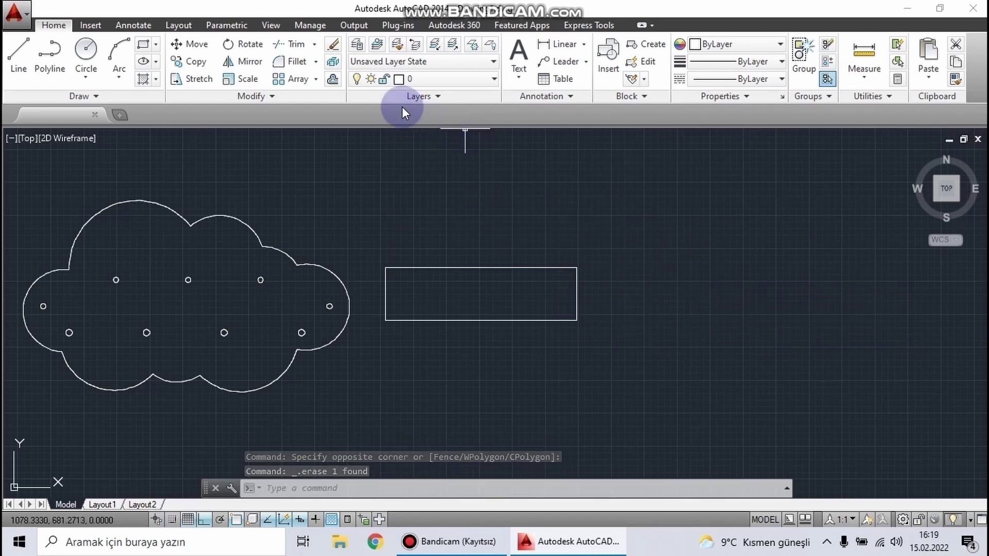
Fillet both bottom corners of the rectangle with radius 15.
click(294, 61)
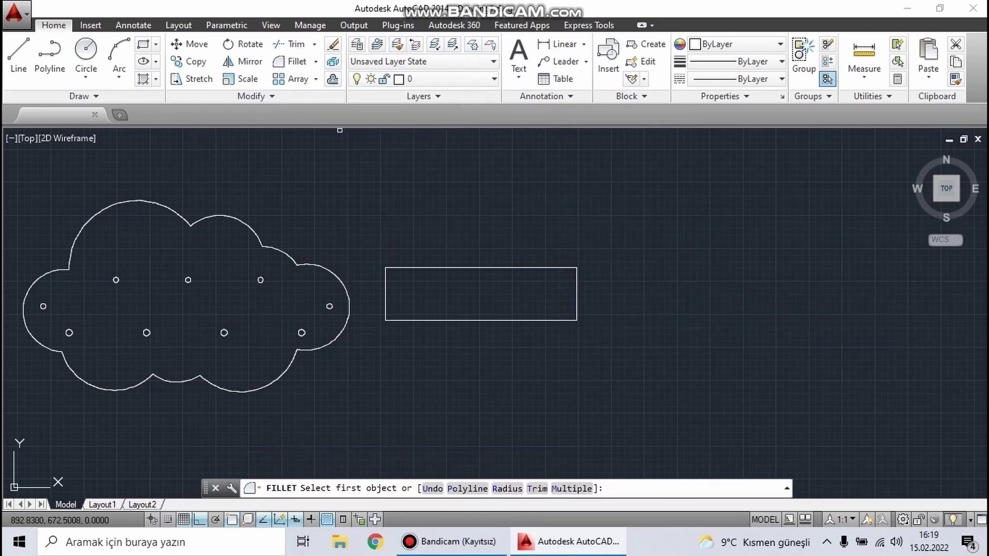
click(506, 489)
text(15)
key(Return)
click(397, 323)
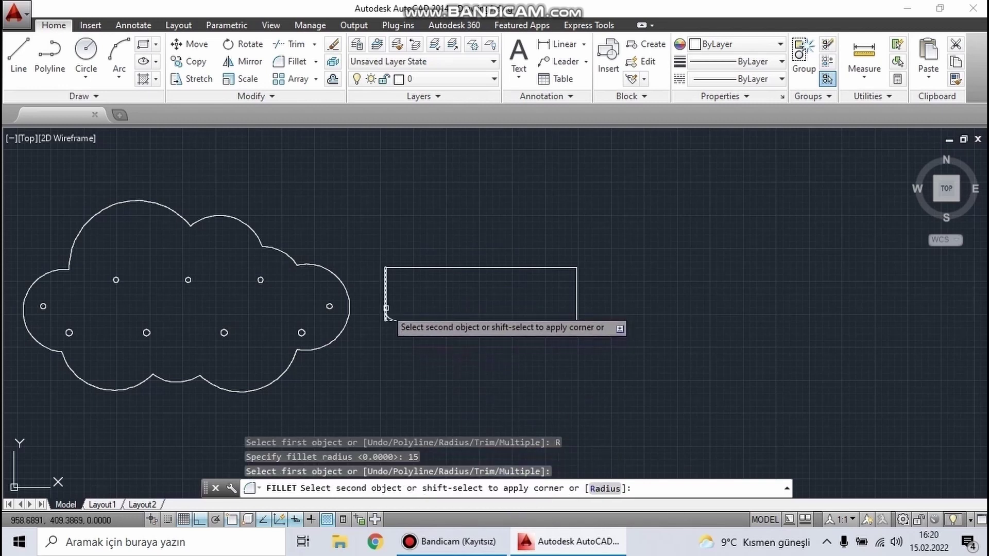
key(Return)
click(556, 321)
key(Escape)
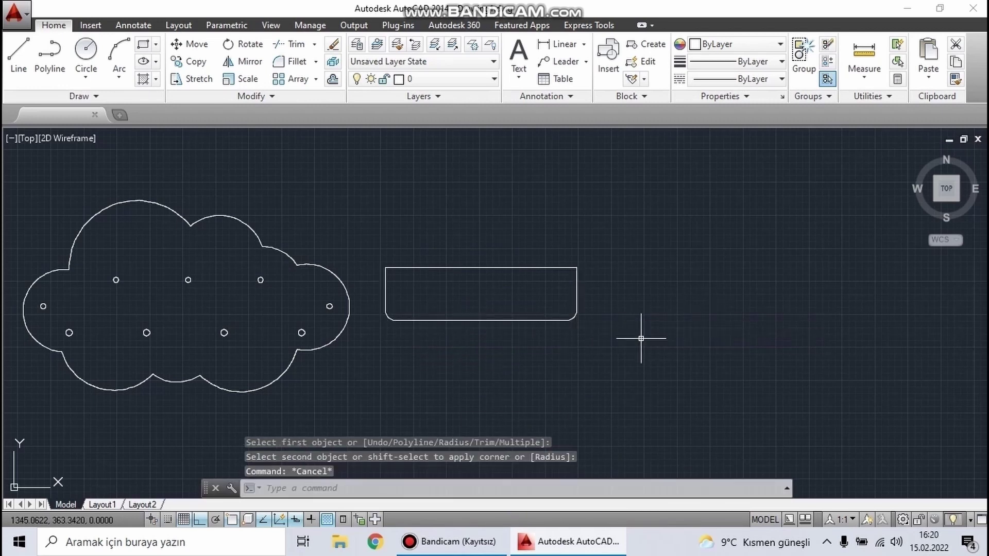
Join the rectangle's edges into one continuous outline and verify it selects as one piece.
click(363, 242)
click(649, 349)
click(256, 96)
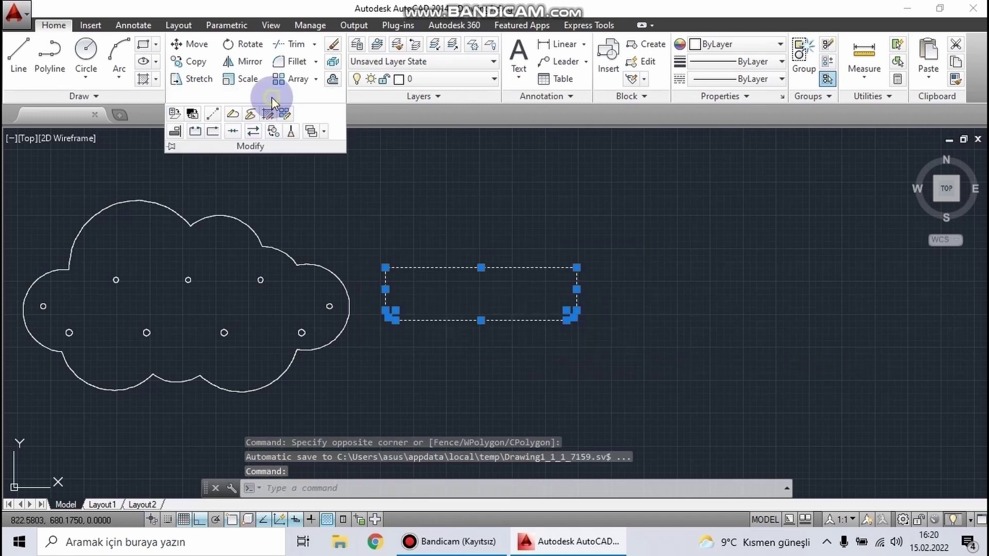
click(233, 131)
key(Escape)
click(415, 267)
Move the rounded shelf piece to sit centred below the cloud and frame both shapes.
scroll(522, 227, down, 2)
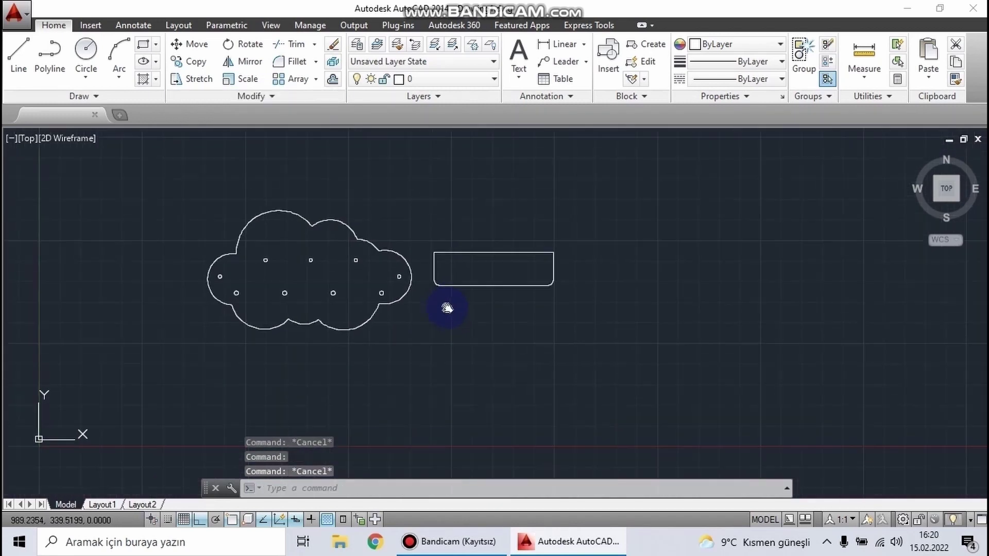
click(589, 227)
click(432, 313)
click(190, 44)
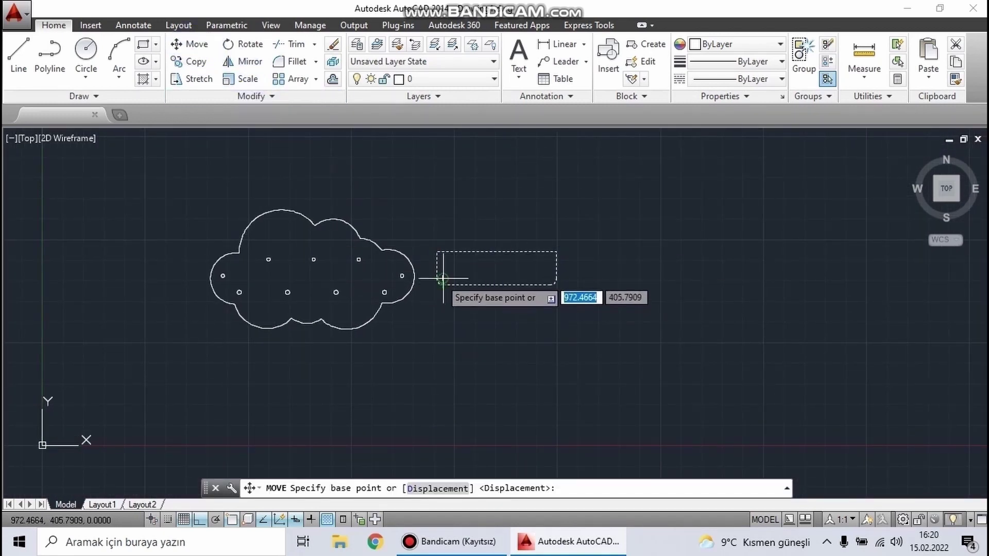
click(544, 252)
key(F6)
key(F6)
key(F8)
click(352, 345)
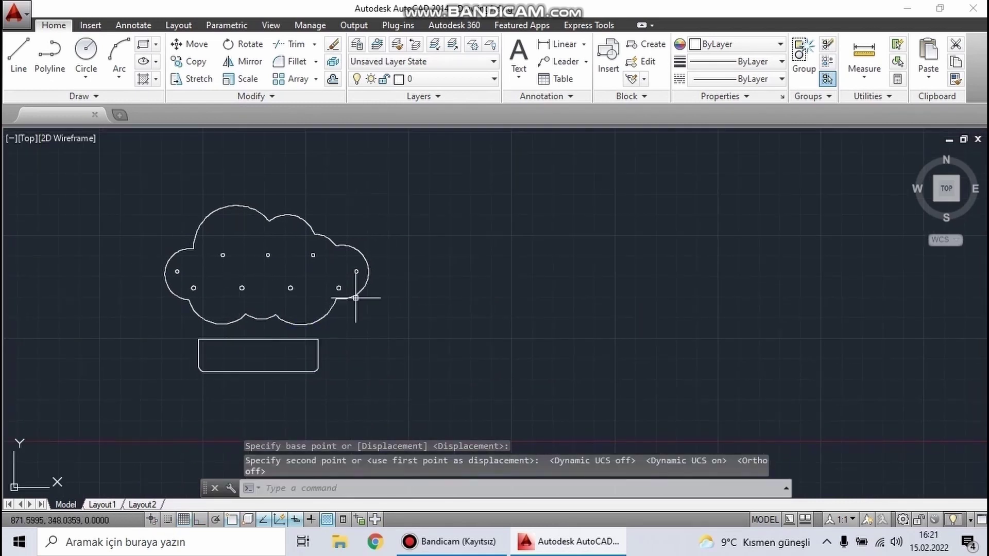
scroll(227, 259, up, 3)
middle_drag(333, 281, 516, 273)
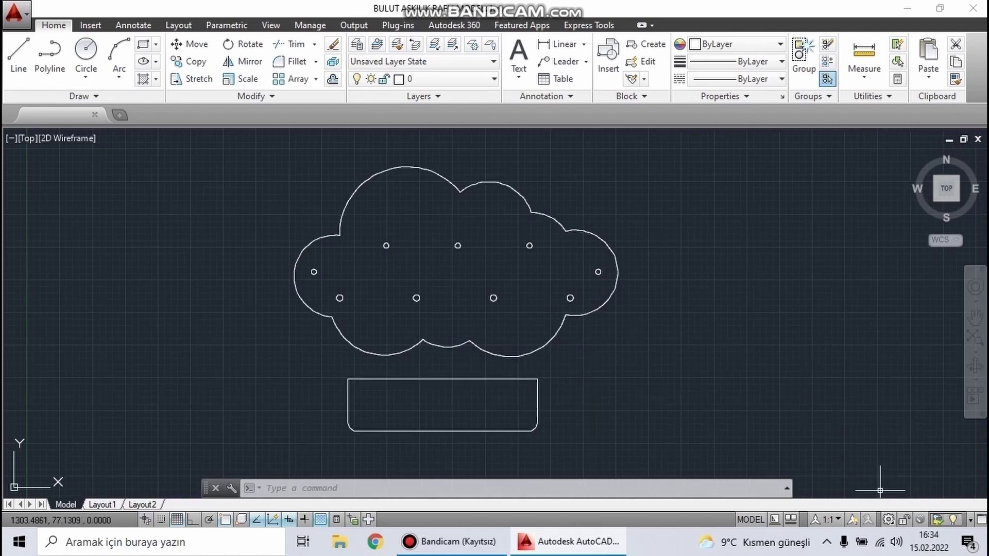
Switch to the 3D Modeling workspace and extrude the cloud and rectangle 10 high.
key(Escape)
click(902, 519)
click(855, 427)
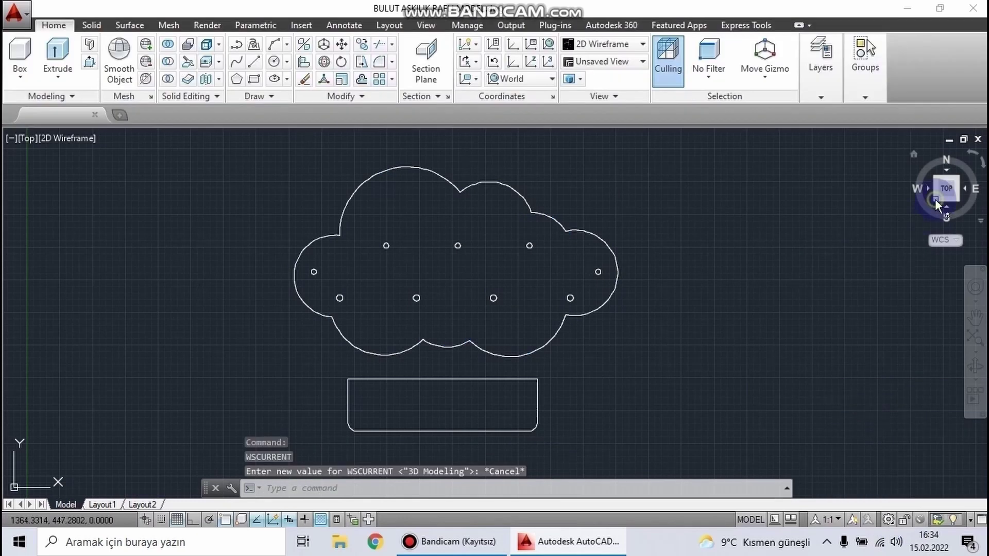
key(ctrl+a)
click(58, 54)
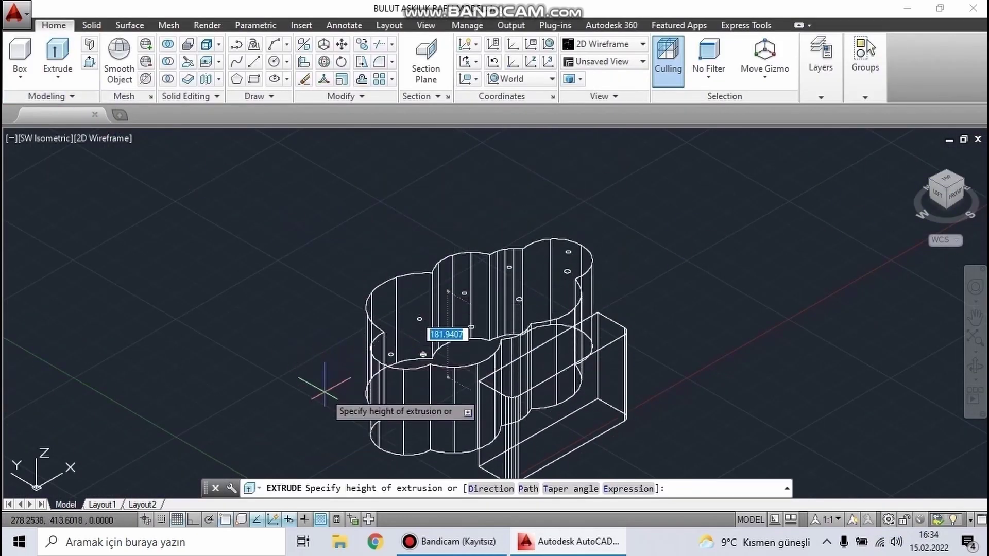
text(10)
key(Return)
Set the X-Ray visual style and extrude the hole circles into cylinders.
click(108, 138)
click(136, 322)
scroll(460, 358, up, 5)
scroll(460, 358, down, 5)
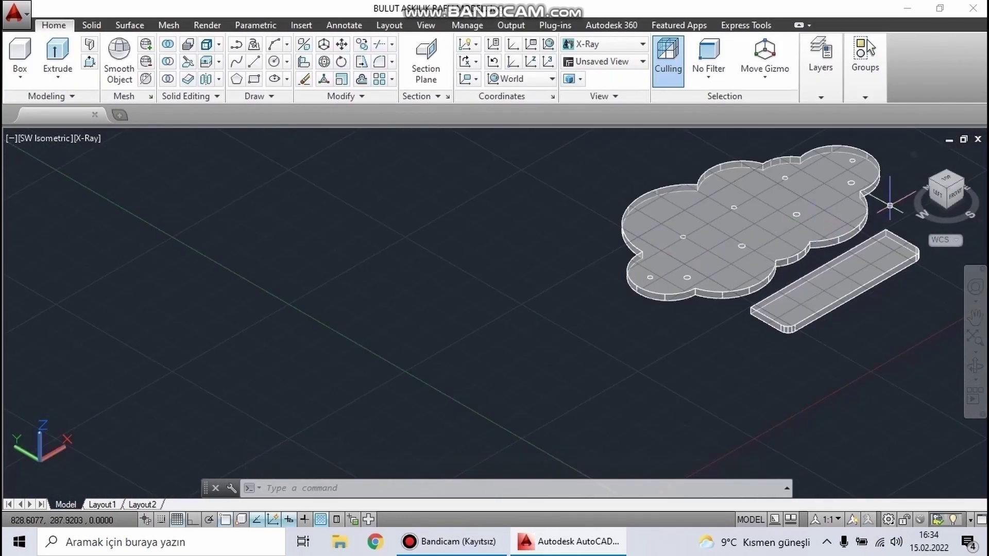
click(947, 184)
click(300, 239)
click(724, 298)
click(58, 54)
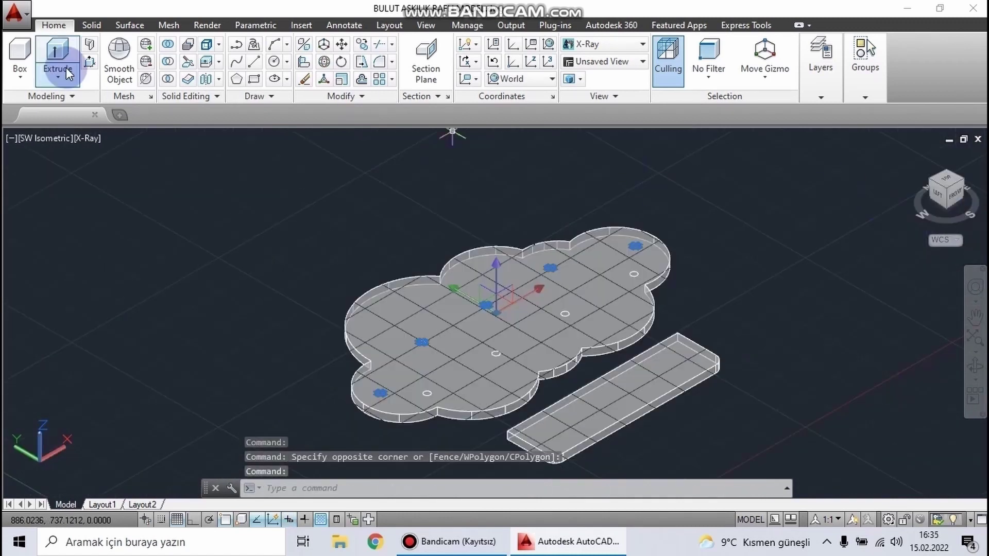
click(678, 218)
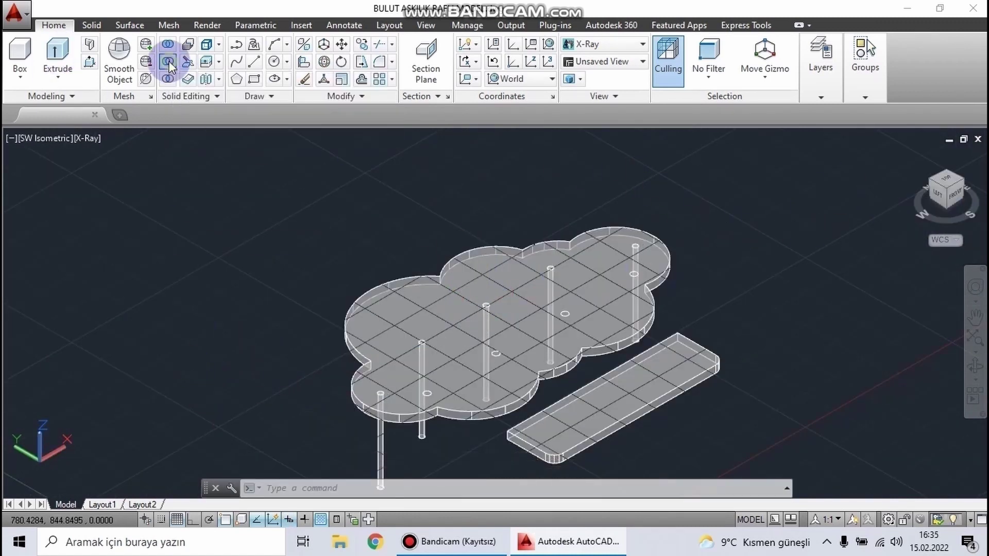
Subtract the first cylinders from the cloud slab and orbit to inspect the result.
click(167, 61)
click(660, 289)
key(Return)
click(947, 196)
drag(644, 320, 329, 346)
key(Return)
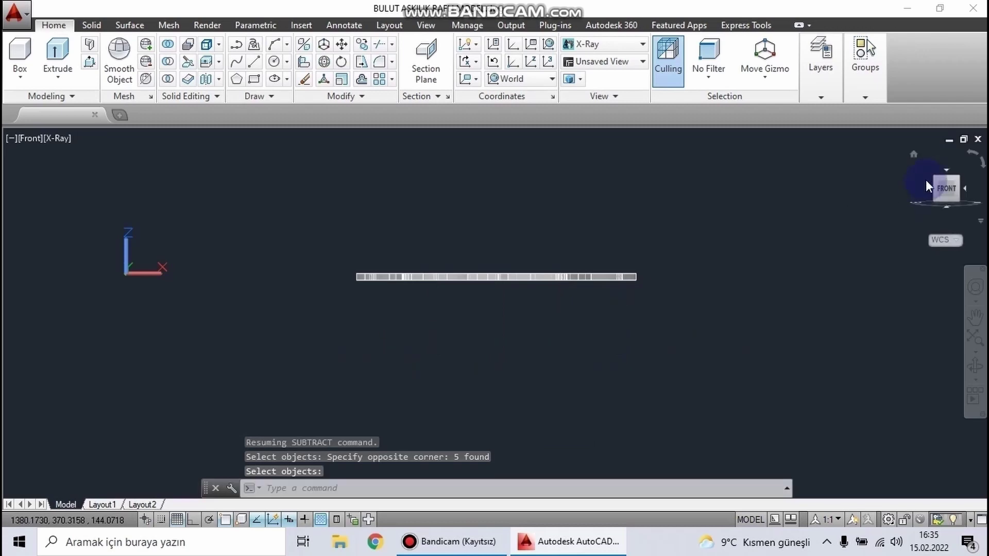
click(947, 196)
scroll(371, 389, up, 3)
mouse_move(371, 389)
shift+middle_down()
mouse_move(483, 328)
mouse_move(393, 415)
mouse_move(486, 343)
shift+middle_up()
Extrude the remaining circles and subtract those cylinders from the cloud as well.
click(935, 192)
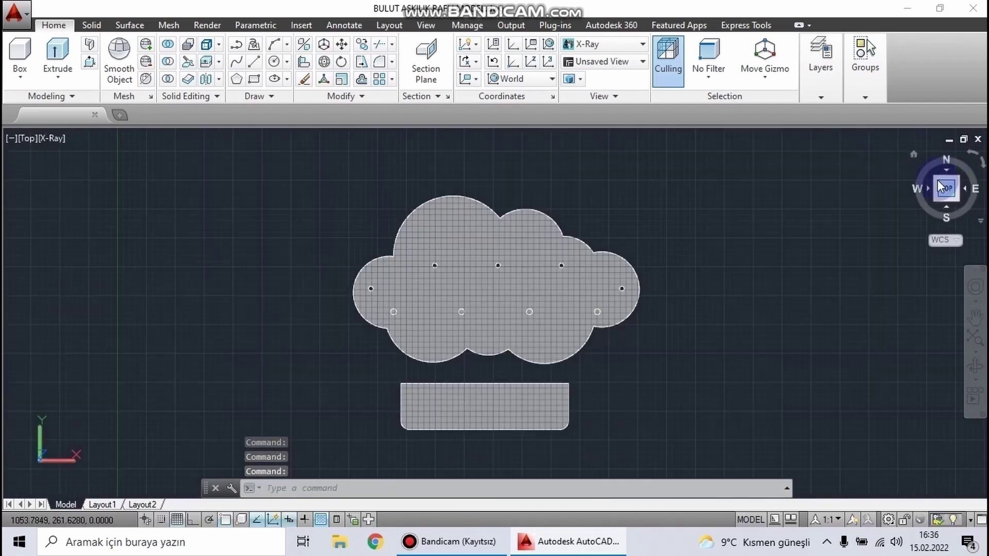
click(934, 201)
click(57, 54)
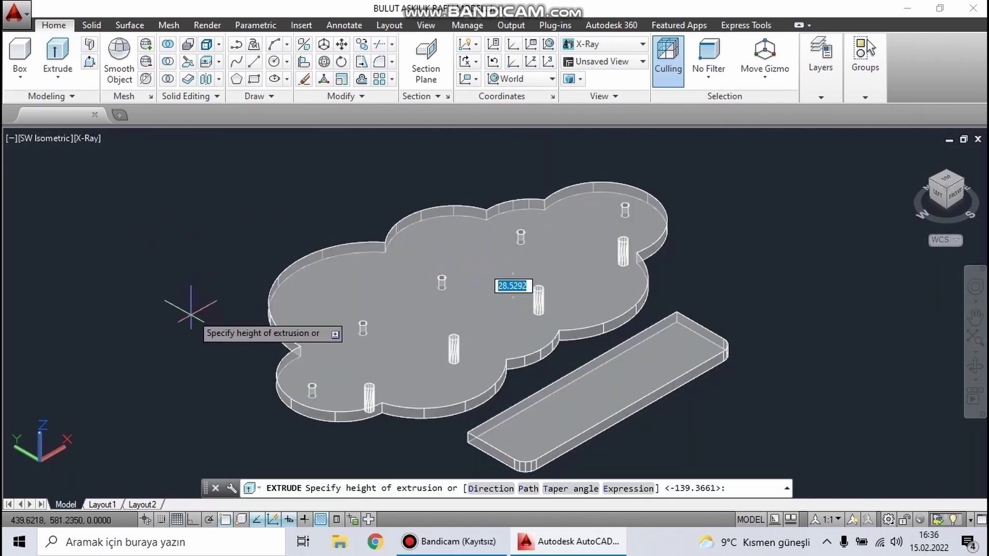
text(8)
key(Return)
click(167, 61)
click(284, 277)
key(Return)
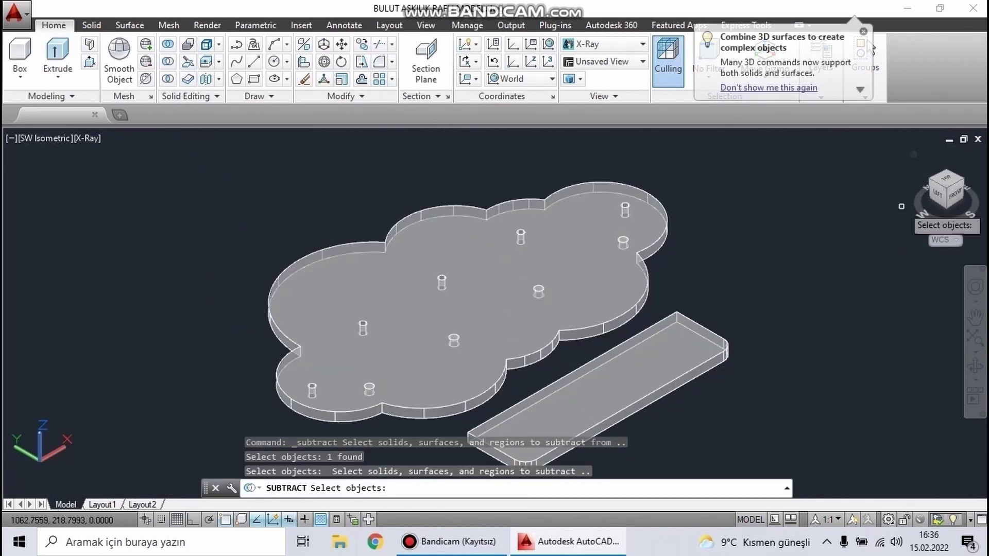
click(944, 183)
click(318, 300)
click(427, 310)
key(Return)
Orbit and zoom around the finished cloud shelf to inspect the holes.
shift+middle_drag(850, 236, 567, 257)
scroll(368, 362, up, 4)
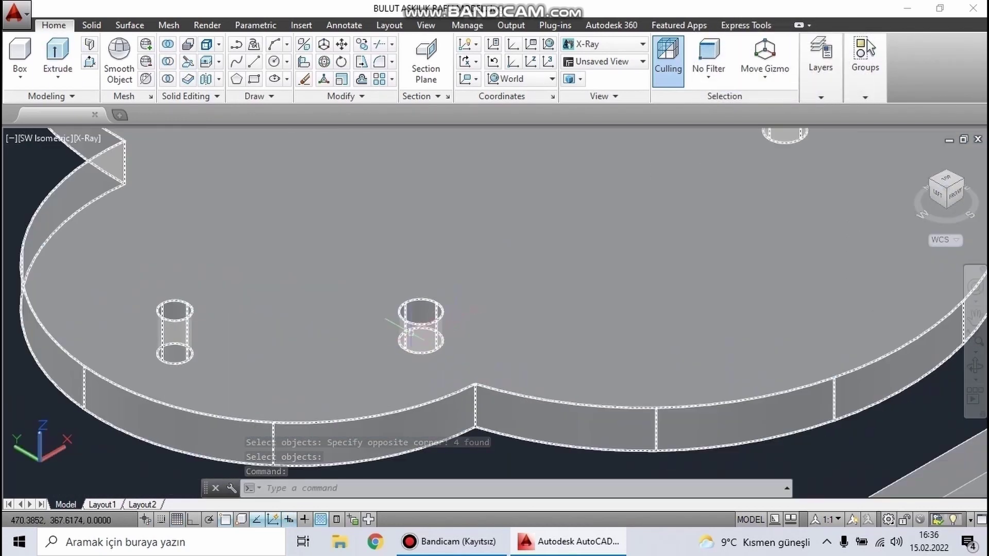
scroll(376, 359, down, 2)
scroll(386, 333, down, 5)
Rotate the flat shelf bar 90° with the gizmo so it stands upright.
scroll(387, 334, down, 3)
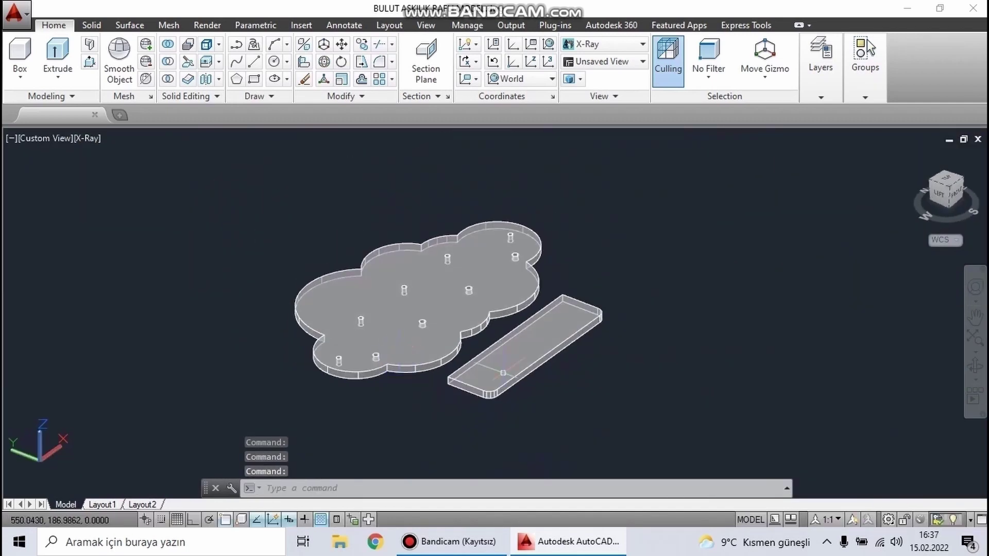
click(516, 343)
right_click(529, 336)
click(553, 360)
text(90)
key(Return)
scroll(482, 381, up, 3)
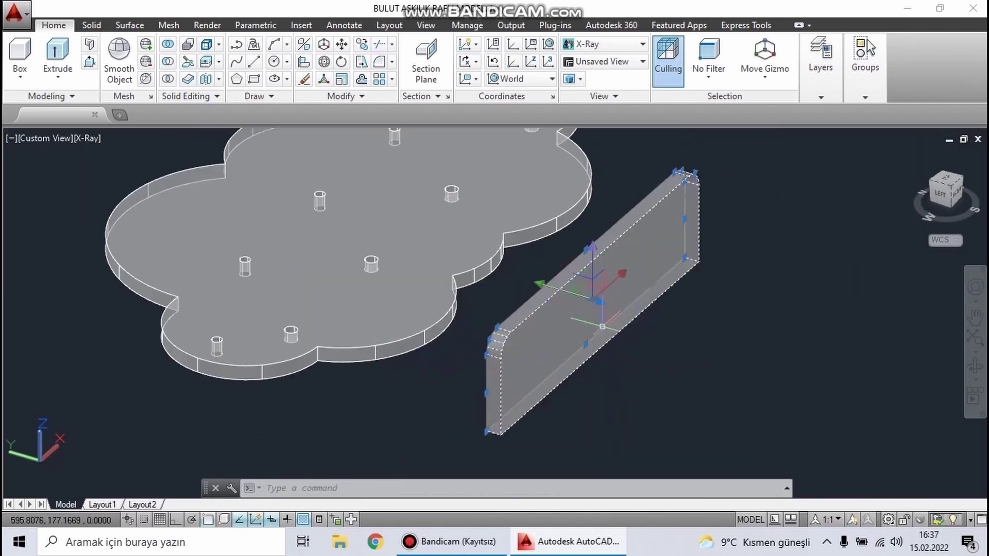
Move the upright bar onto the cloud shelf and slide it into position along the shelf.
click(303, 44)
click(515, 378)
click(947, 189)
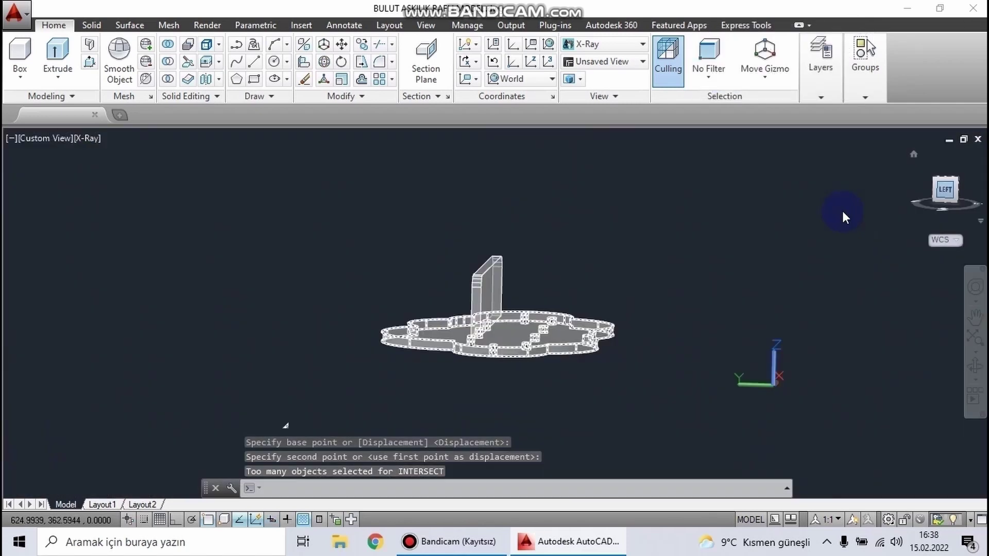
click(617, 241)
click(512, 247)
scroll(513, 247, down, 3)
scroll(397, 327, up, 3)
click(397, 327)
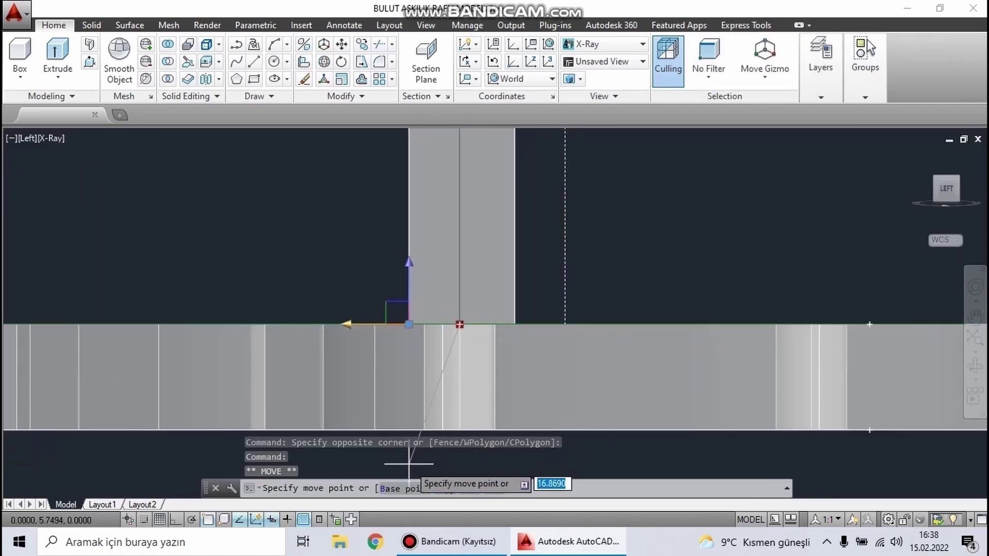
click(406, 464)
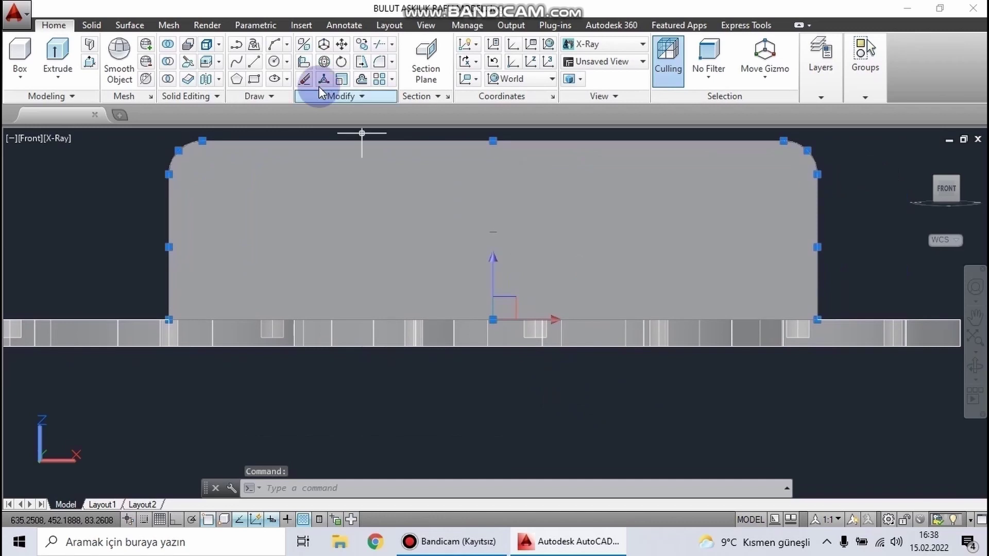
Orbit the model to view it in 3D, cancelling the started move.
click(341, 44)
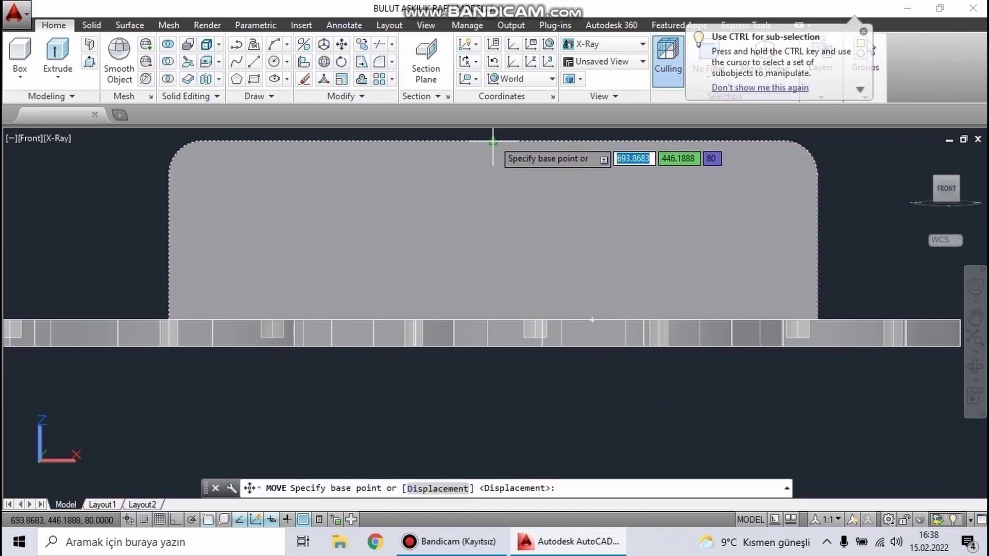
scroll(480, 335, up, 2)
scroll(479, 336, down, 5)
shift+middle_drag(479, 335, 645, 302)
key(Escape)
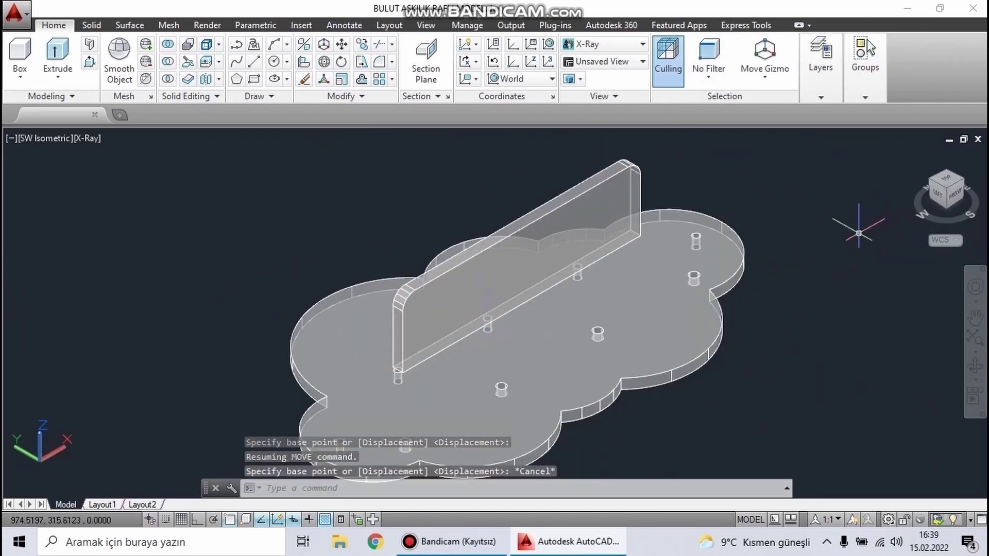
Select the whole model and switch to the southwest isometric view.
click(947, 188)
click(630, 280)
click(476, 379)
click(481, 335)
click(927, 195)
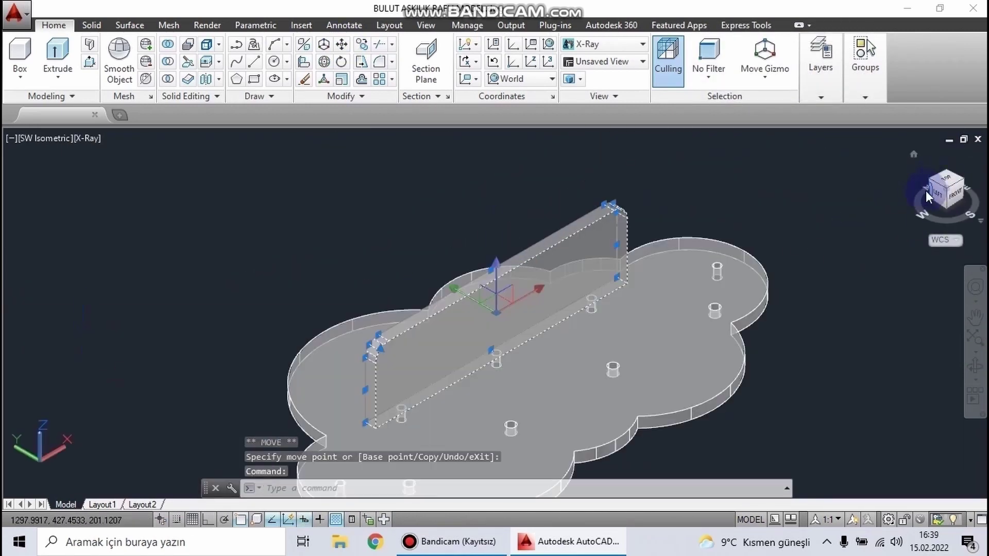
shift+middle_drag(810, 259, 643, 288)
scroll(546, 288, down, 4)
Rotate the selected wall and base assembly 90° and orbit to check the result.
drag(438, 221, 670, 371)
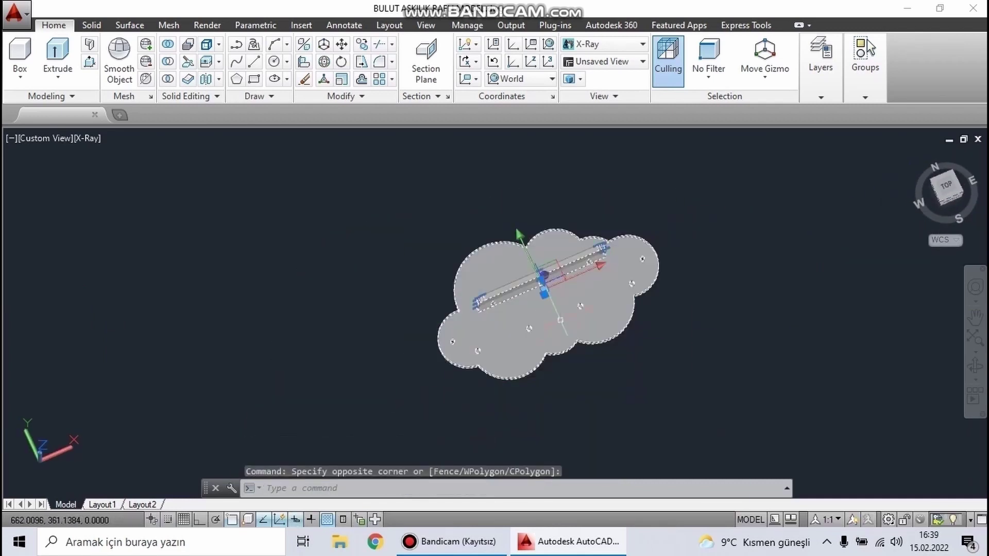
right_click(557, 277)
click(593, 301)
click(695, 194)
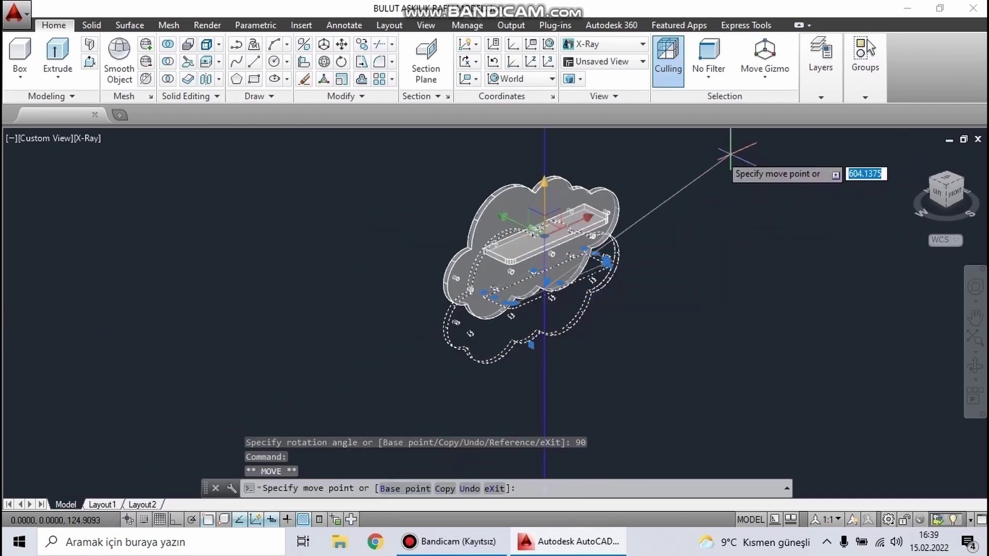
key(F7)
key(Escape)
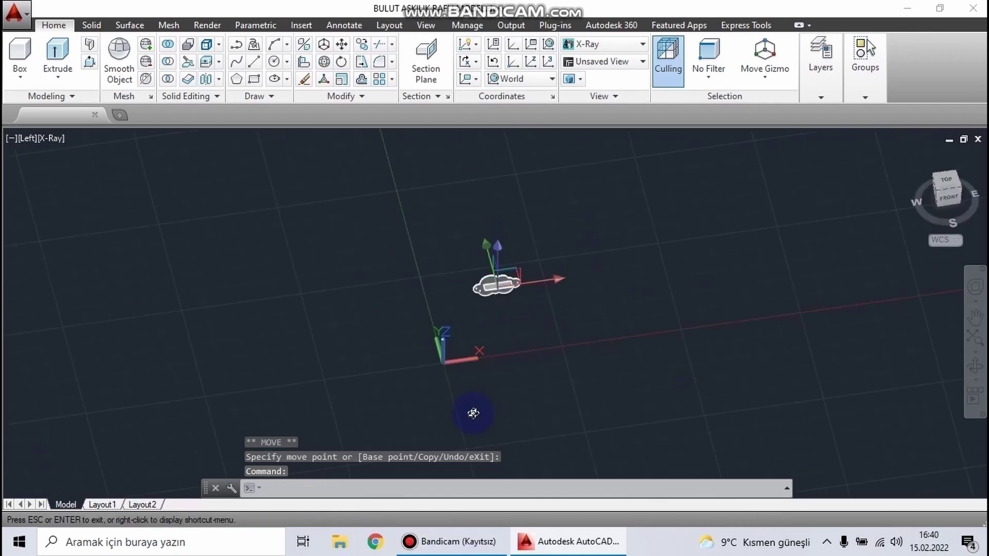
shift+middle_drag(662, 229, 558, 266)
click(652, 187)
click(93, 138)
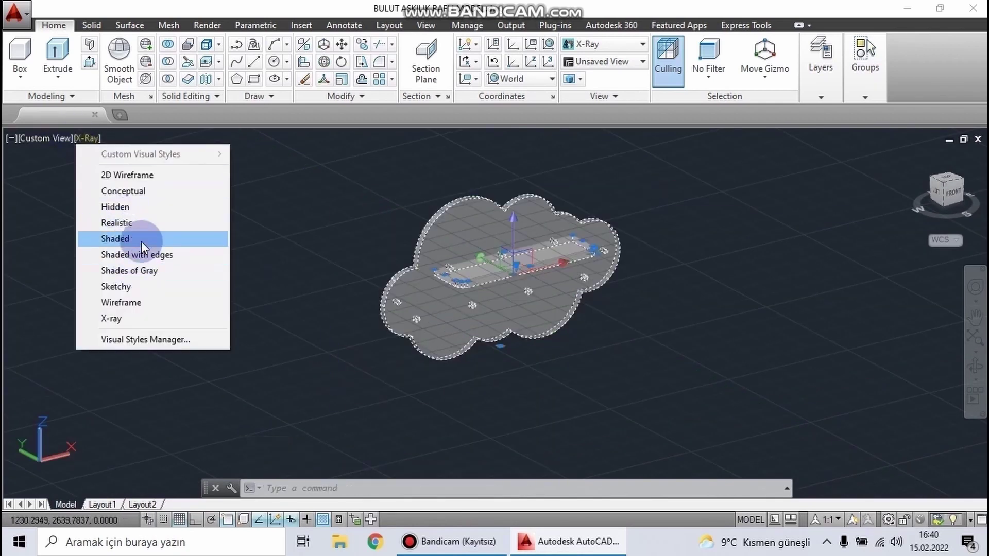
Show the model in the Shaded visual style and switch to the Drafting & Annotation workspace.
click(104, 236)
shift+middle_drag(526, 309, 669, 316)
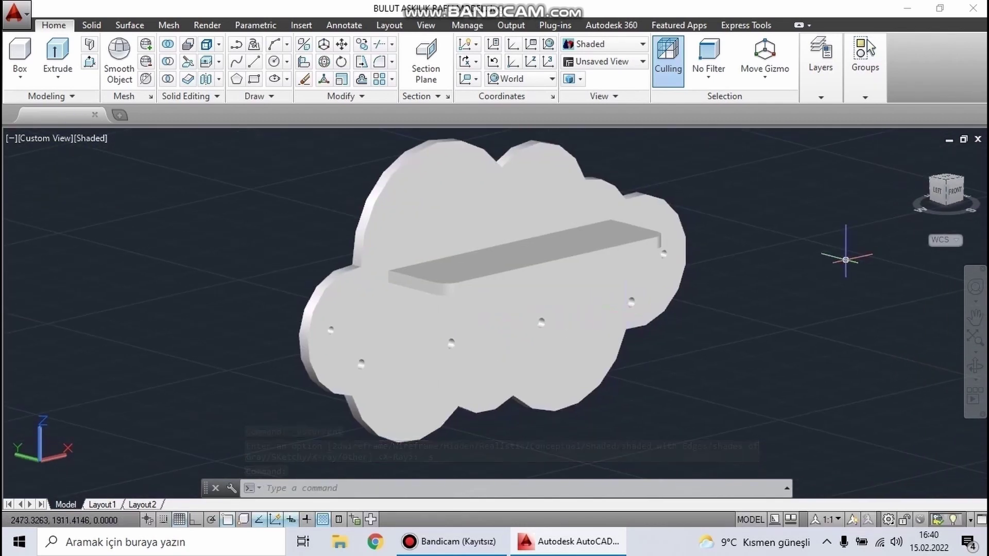
click(888, 519)
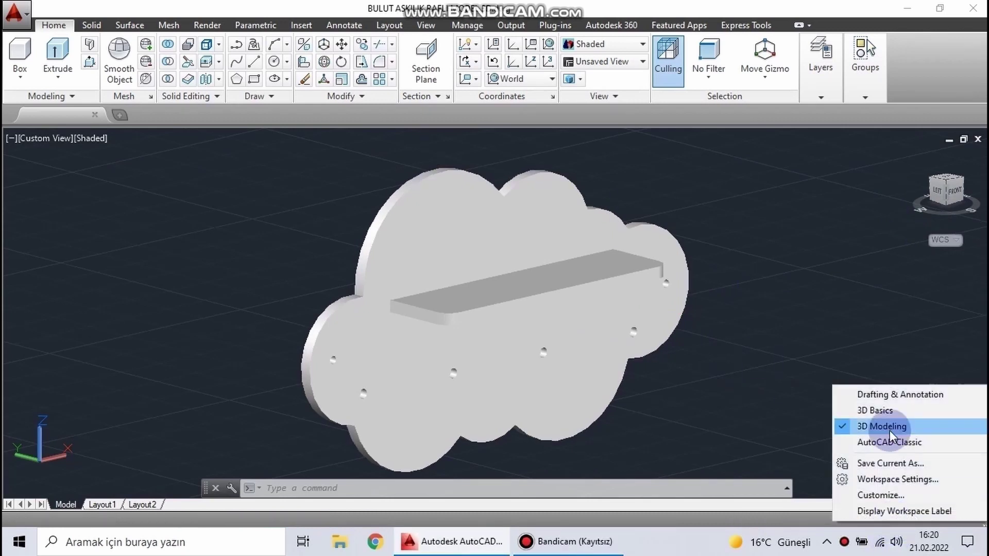
click(883, 392)
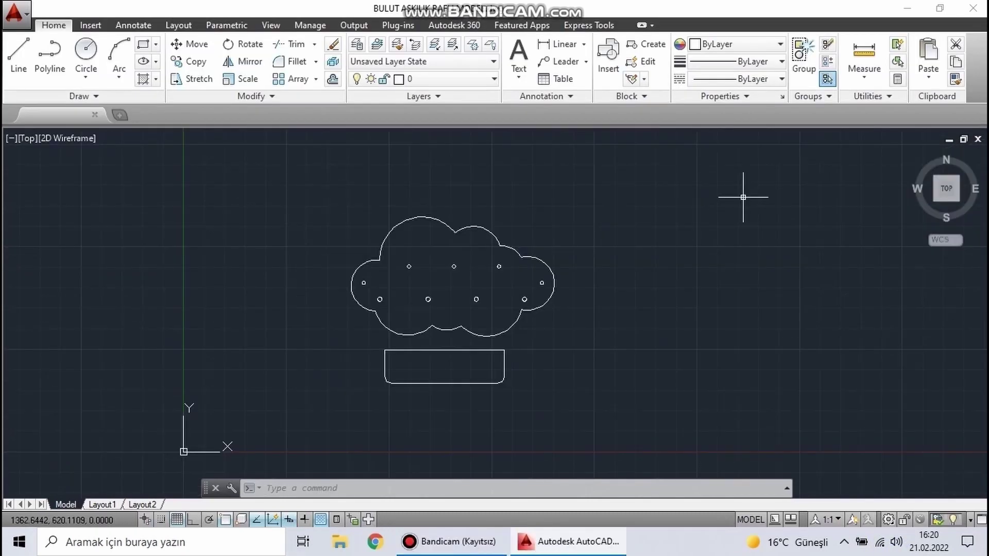
Save the drawing as BULUT ASKILIK RAFLI MODEL and launch ArtCAM Premium 2017.
click(21, 29)
click(72, 170)
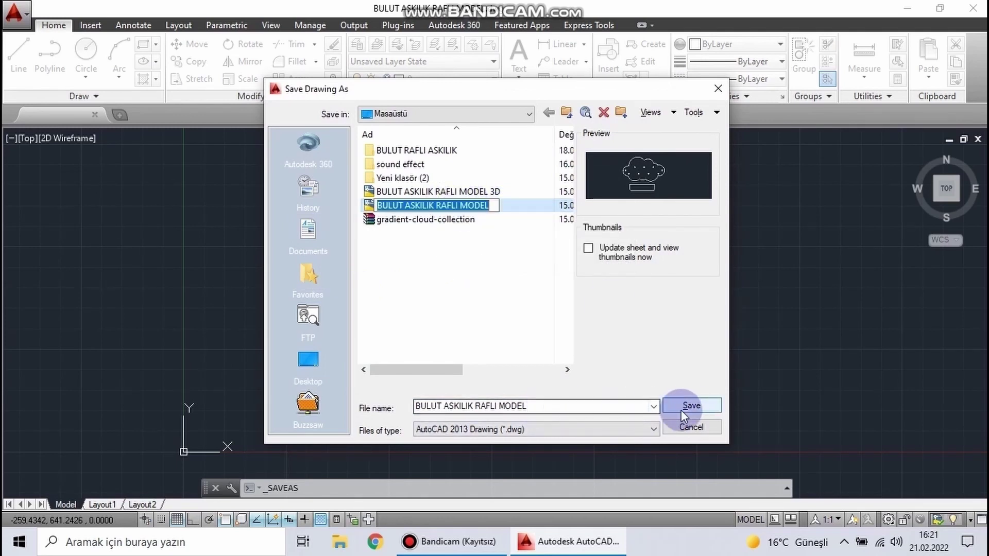
click(535, 302)
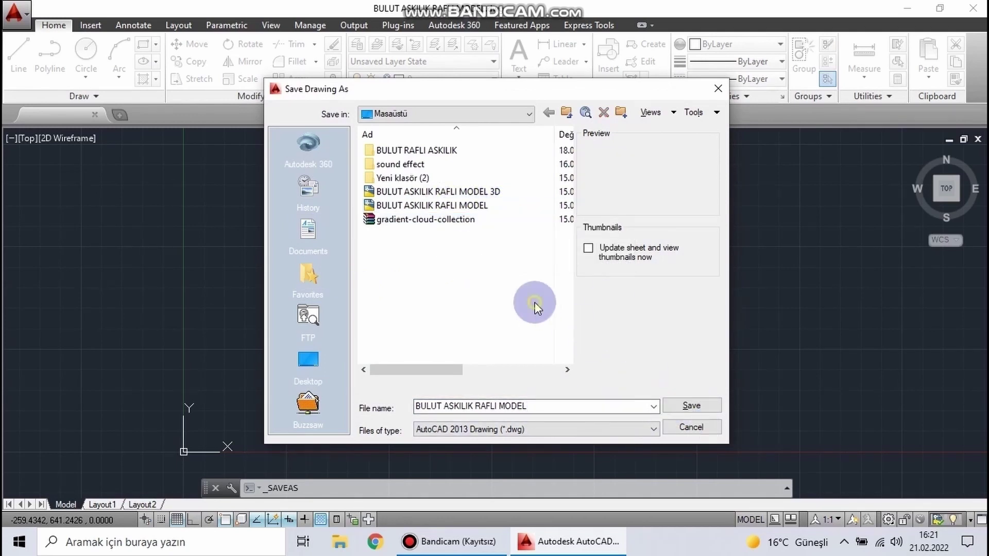
click(689, 407)
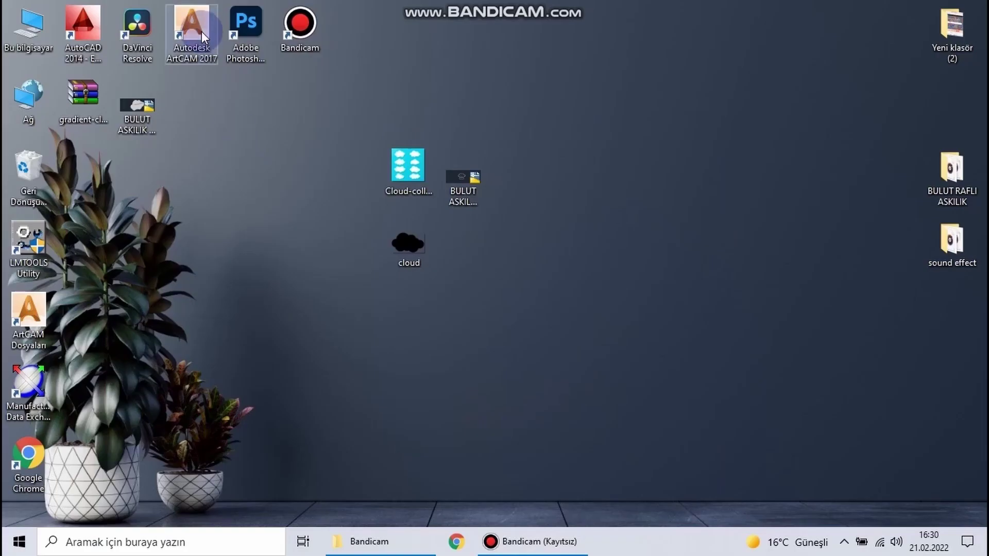
double_click(202, 32)
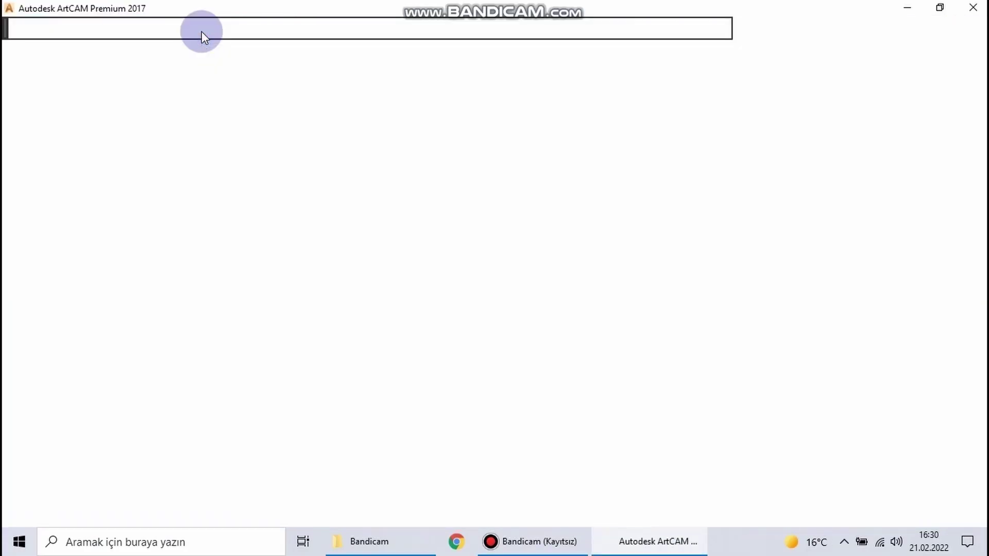
Create a new 500 × 400 mm model and import the BULUT ASKILIK RAFLI MODEL vectors.
click(260, 82)
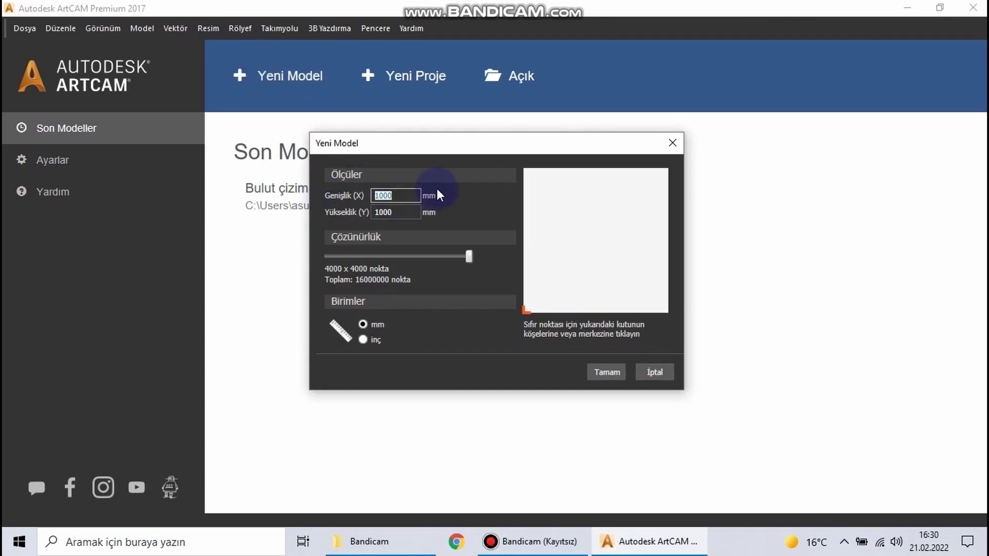
text(500)
text(400)
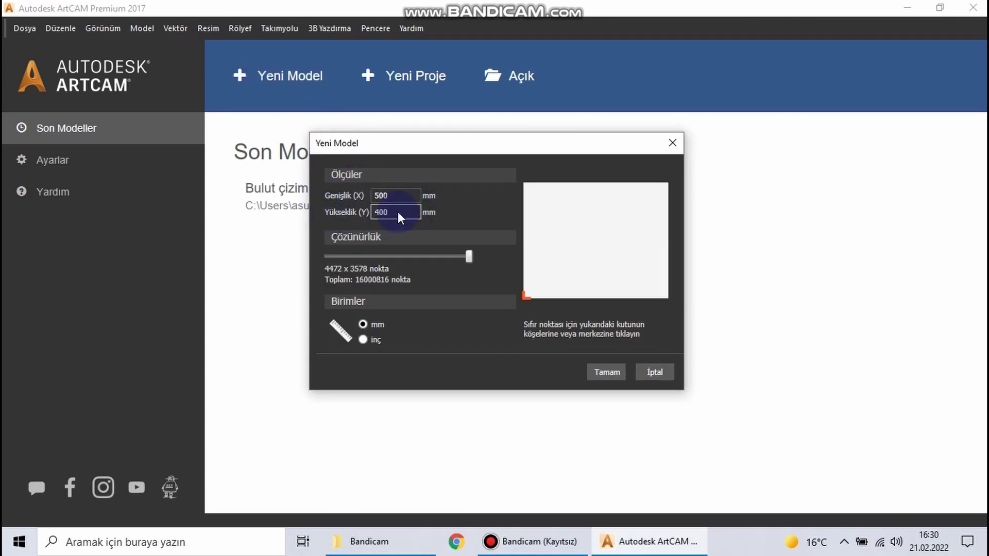
click(606, 372)
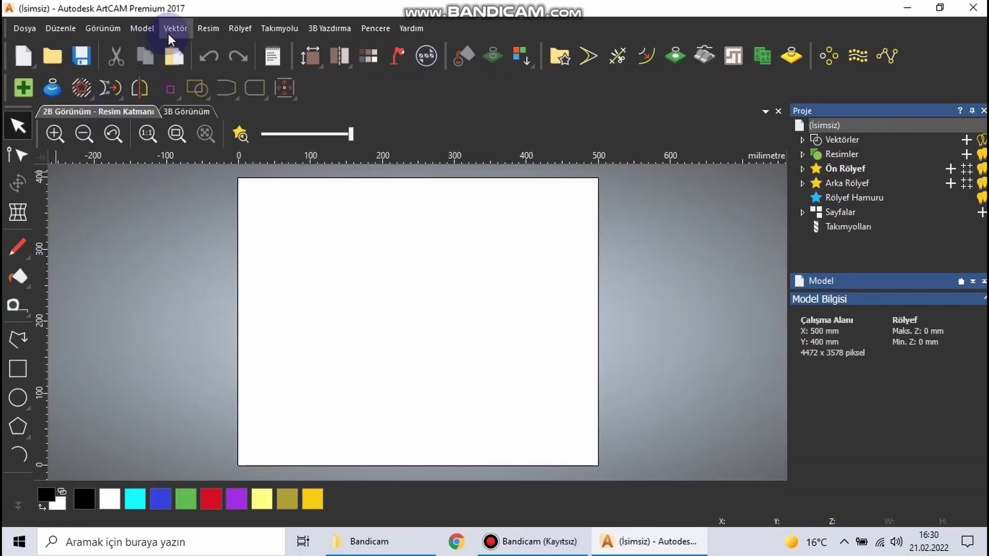
click(173, 29)
click(185, 52)
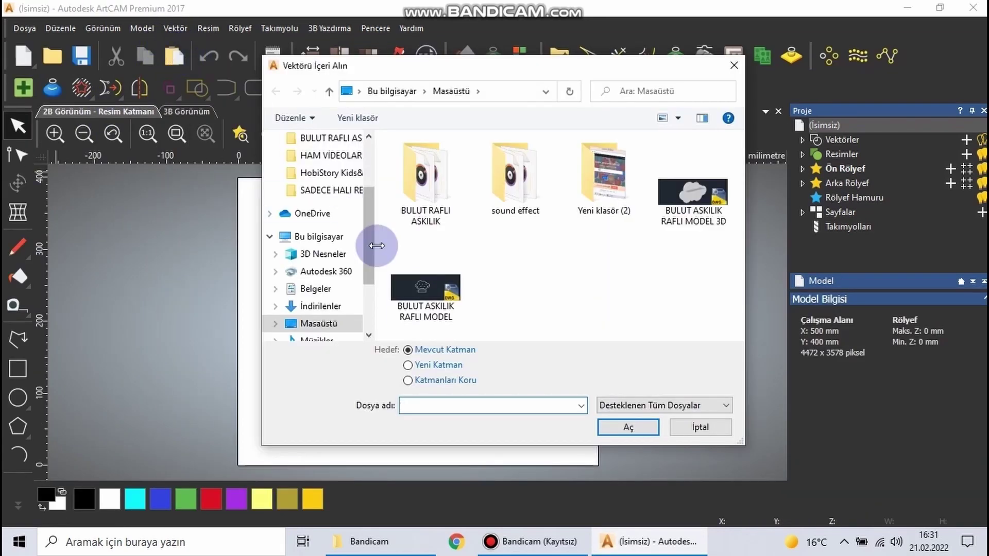
click(420, 306)
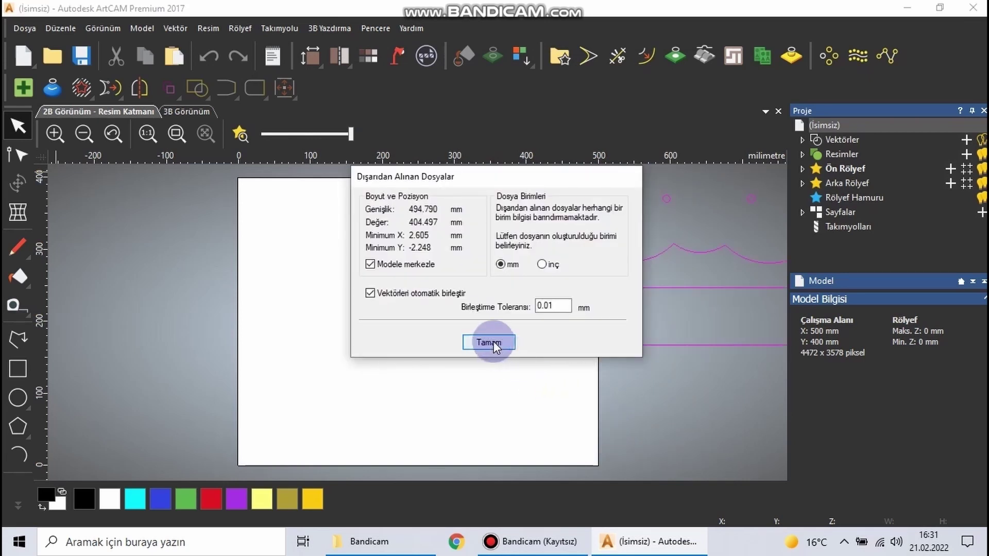
click(487, 342)
Nudge the shelf rectangle up and the cloud down so both sit on the sheet.
click(446, 394)
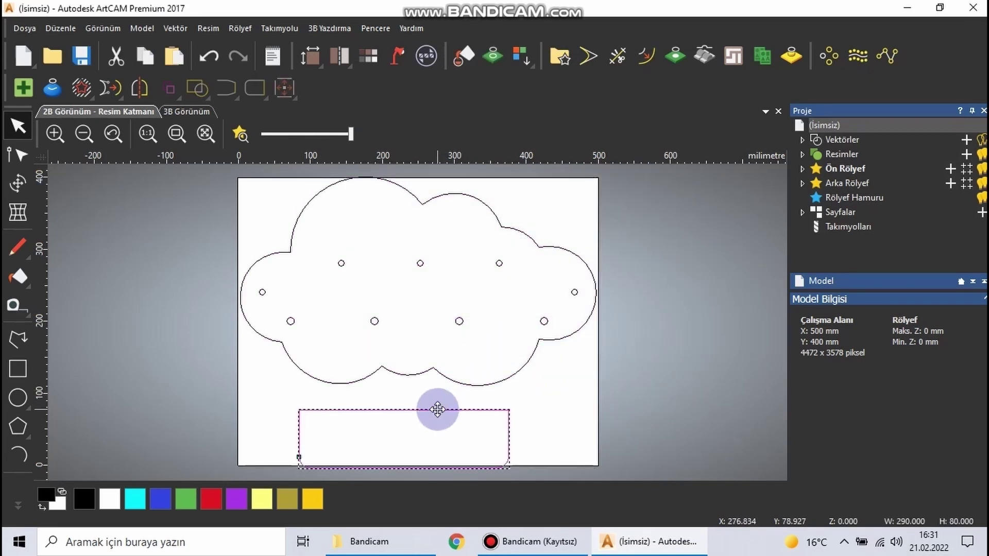
key(Up)
key(Up)
key(Up)
key(Up)
drag(212, 165, 650, 393)
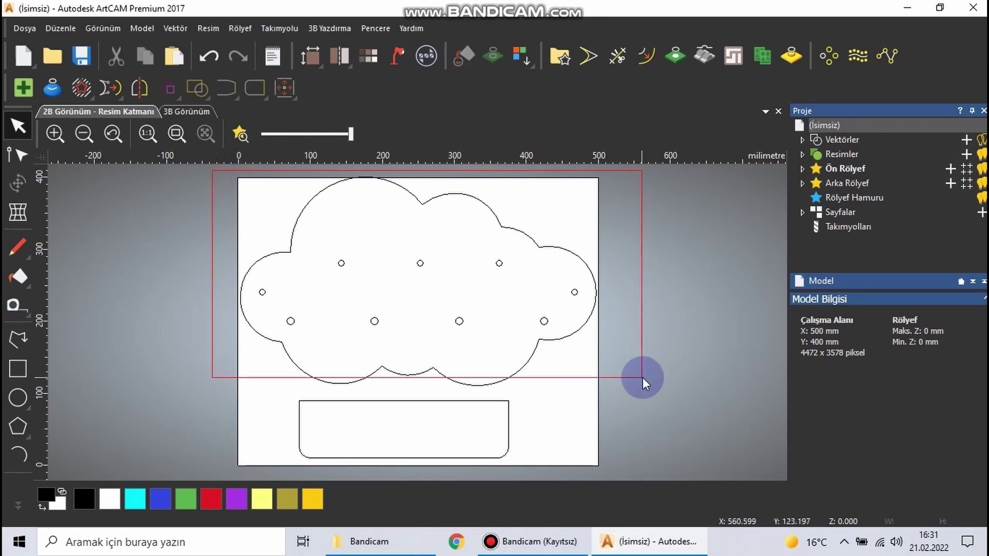
key(Down)
key(Down)
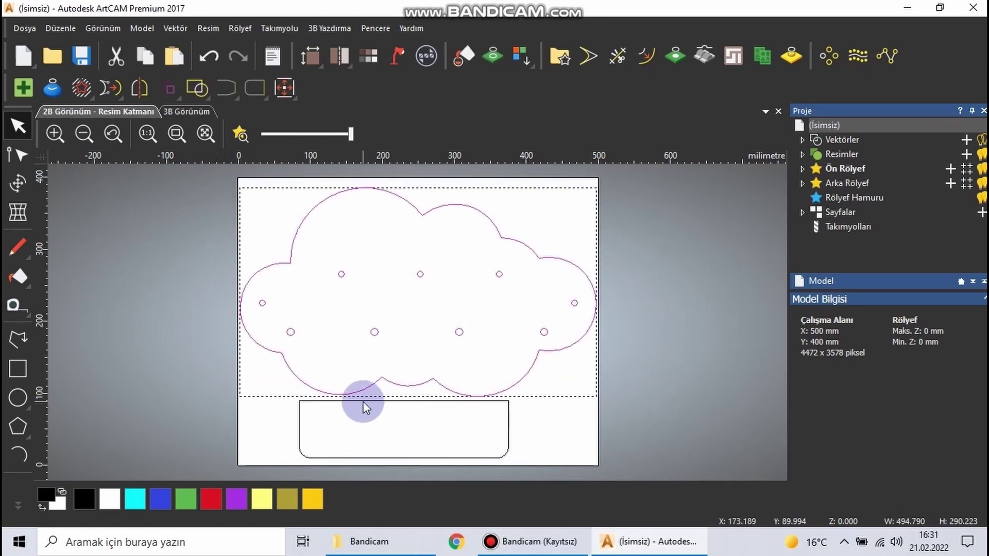
click(534, 416)
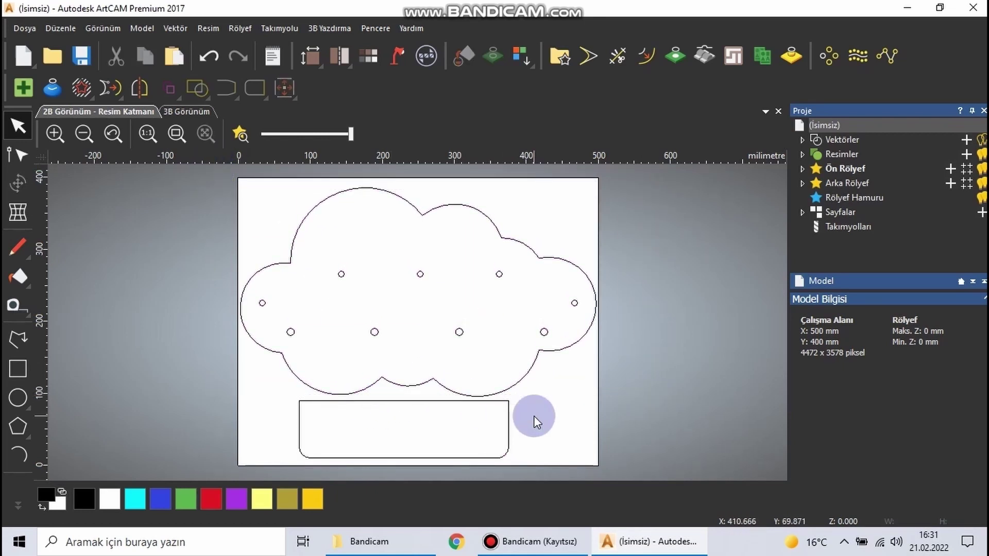
click(508, 422)
Start a profile toolpath for the cloud and shelf with 12.00 mm finish depth and the 3 mm flat end mill.
shift+click(514, 383)
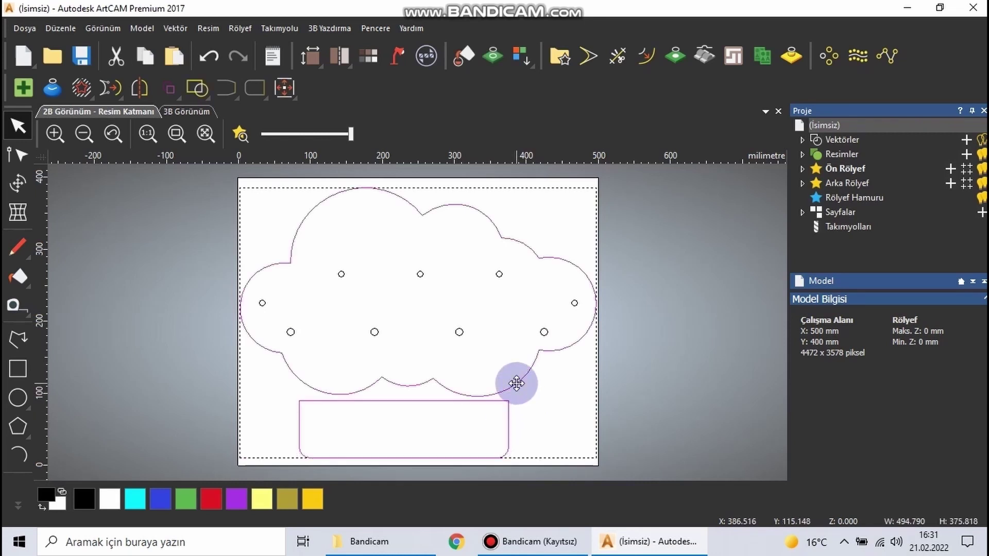
click(840, 226)
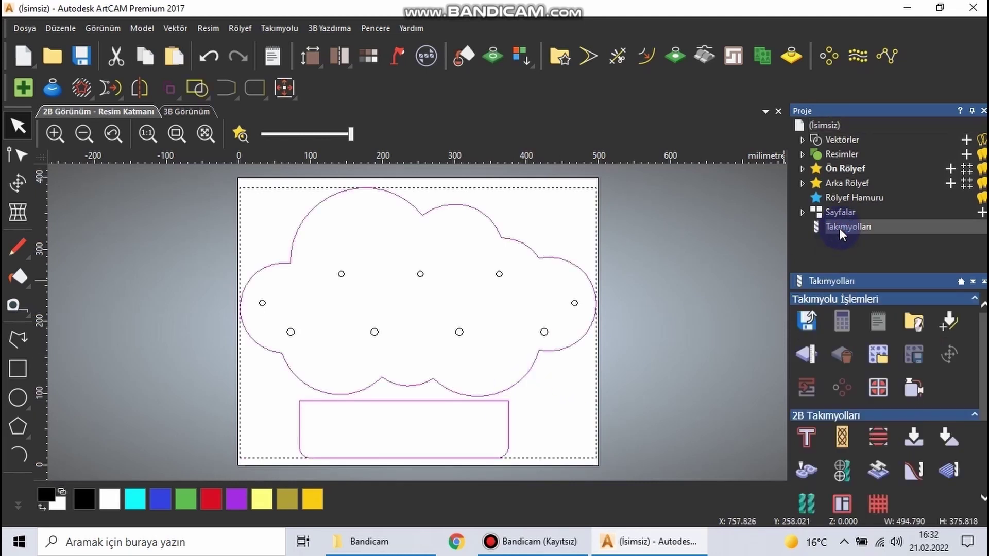
click(810, 436)
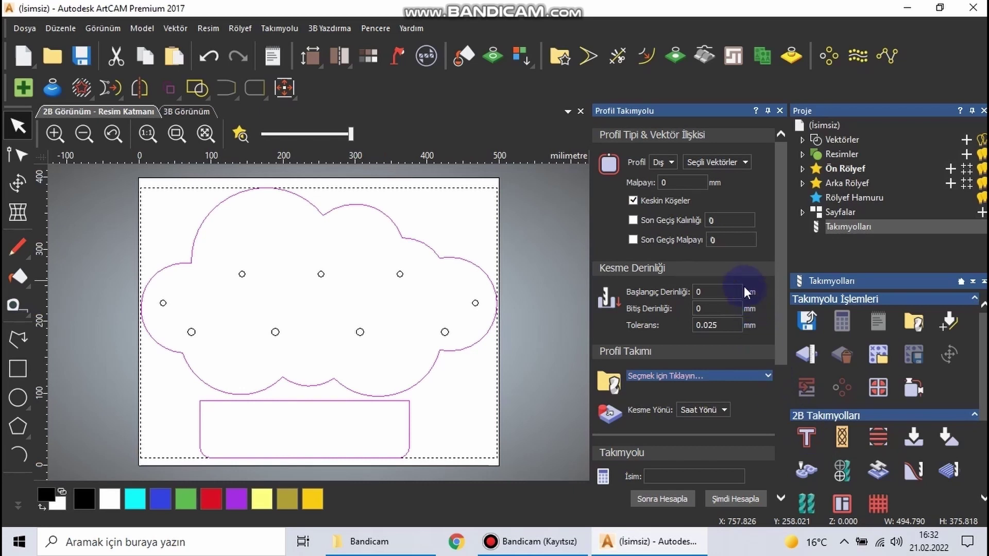
double_click(716, 308)
text(12)
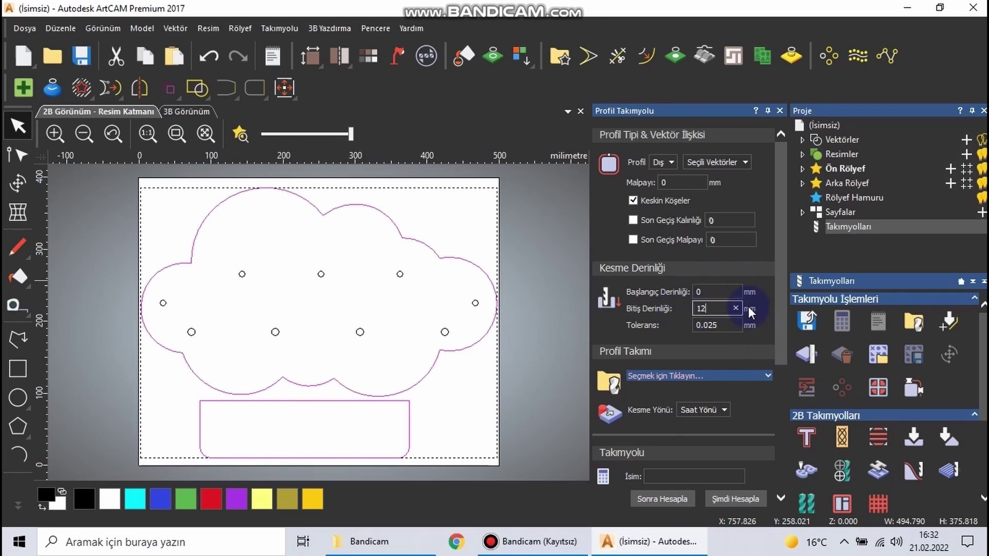
text(.00)
click(665, 375)
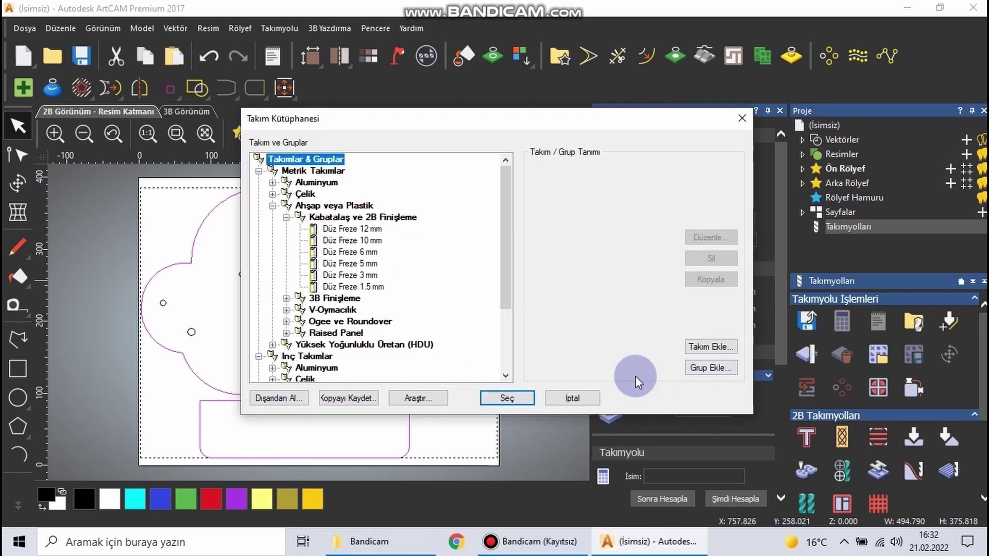
click(320, 276)
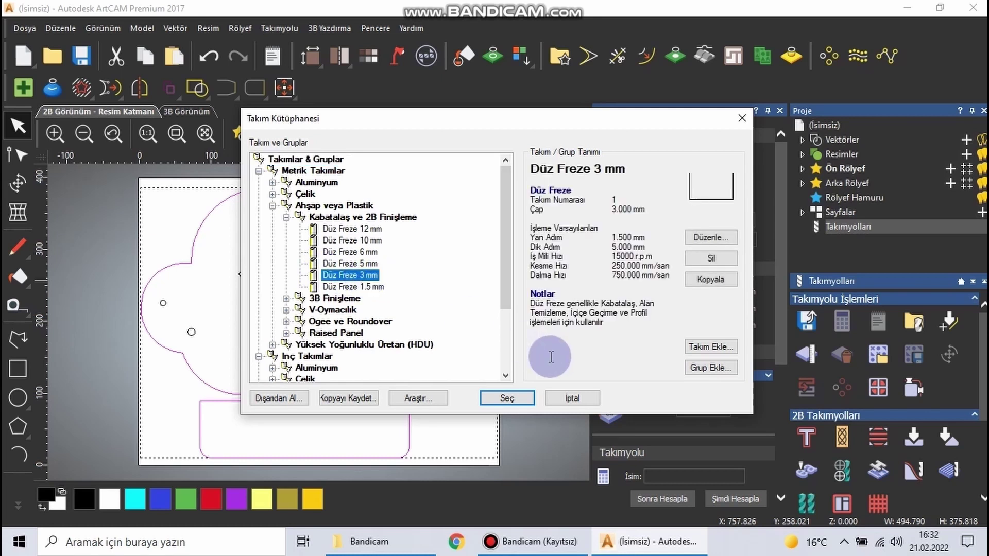
click(510, 400)
Set counter-clockwise cutting, 30 mm safe Z and a 12 mm material thickness.
click(712, 409)
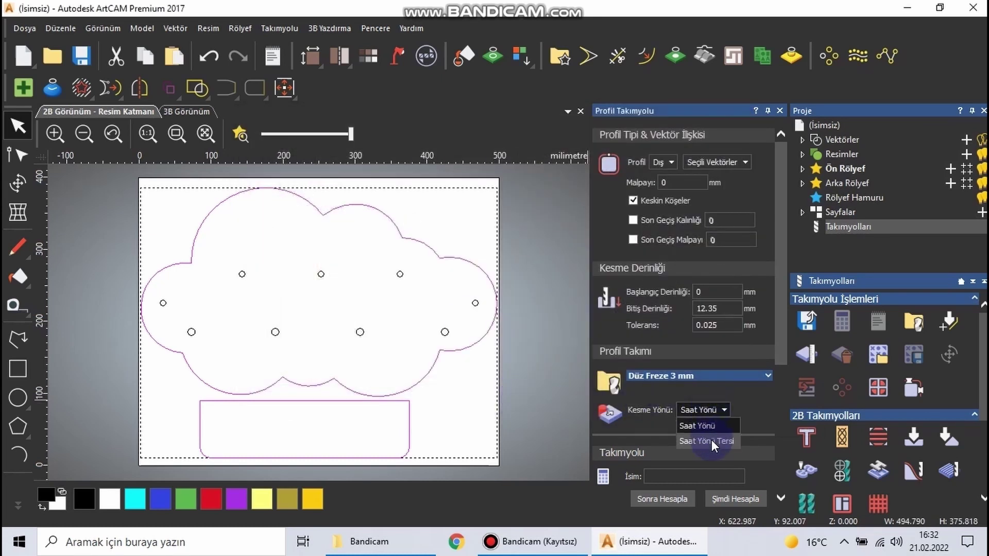
click(712, 440)
scroll(704, 428, down, 2)
scroll(660, 379, down, 3)
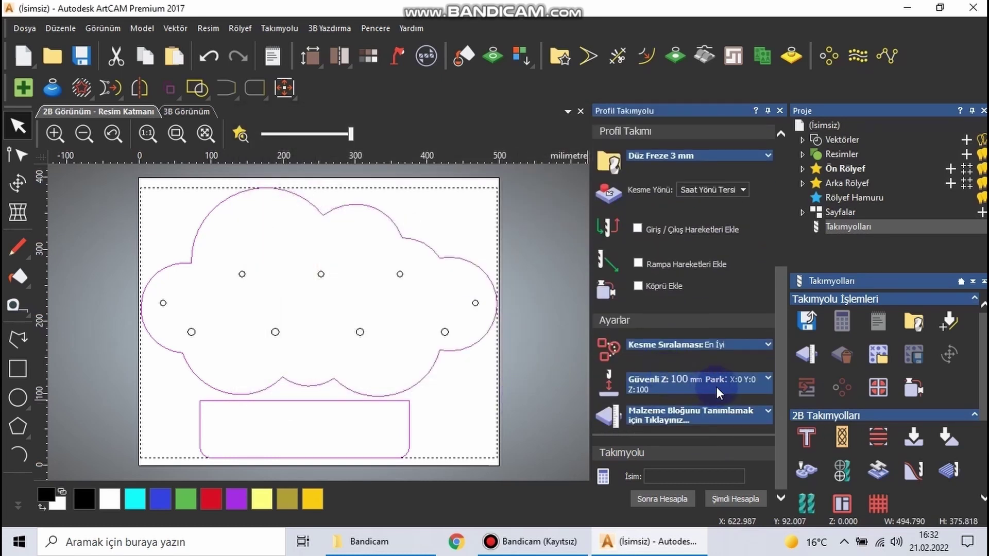
click(756, 381)
click(674, 339)
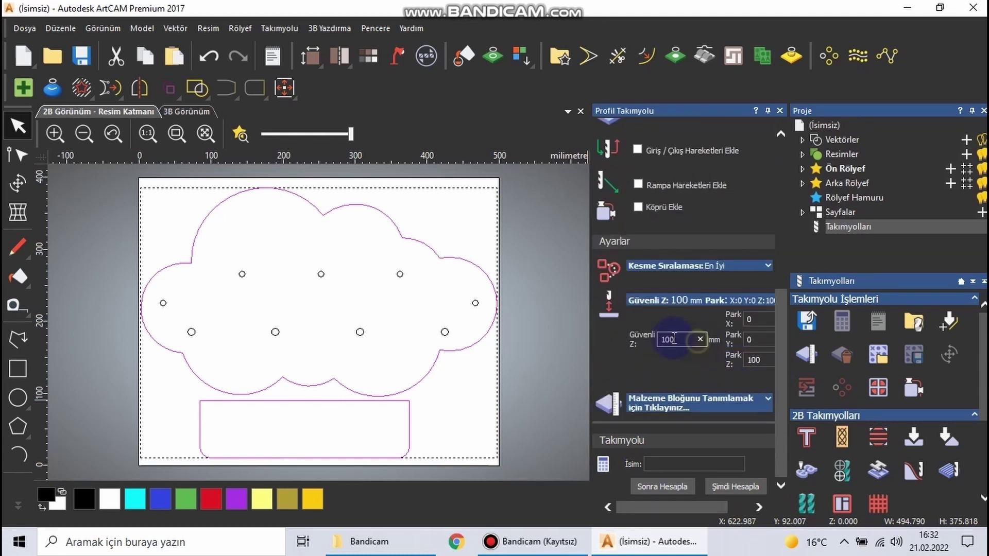
text(30)
click(685, 403)
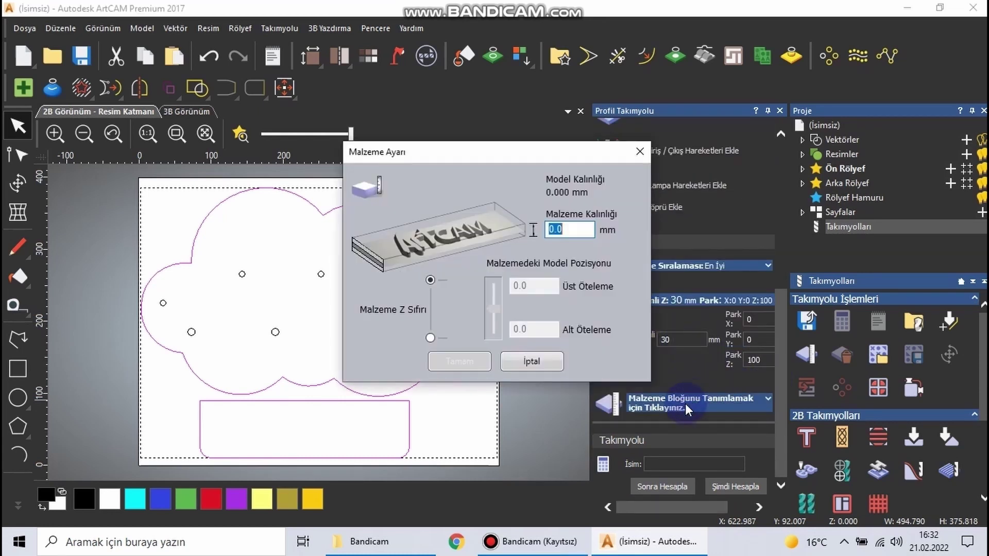
text(12)
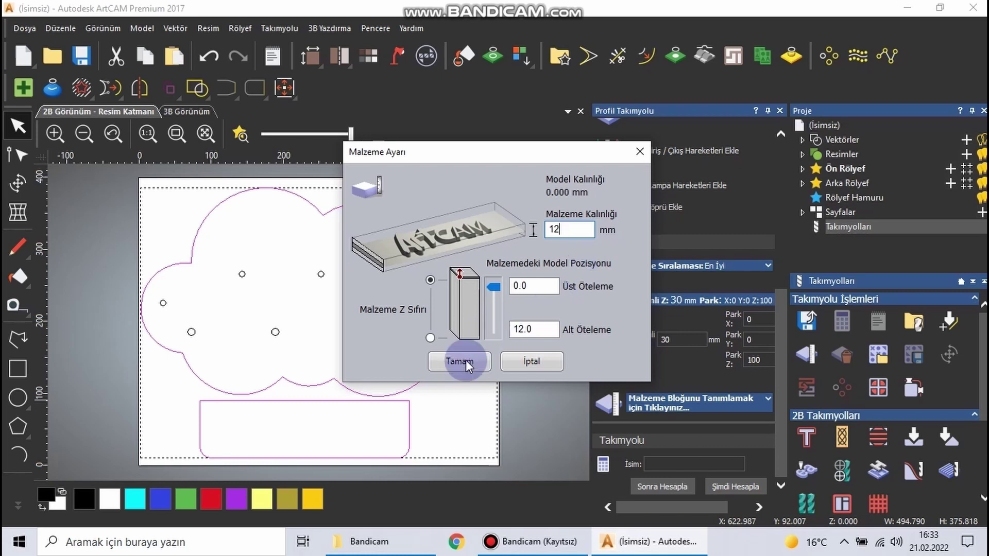
click(466, 361)
click(640, 369)
Name the profile toolpath KESME and calculate it.
scroll(697, 349, up, 3)
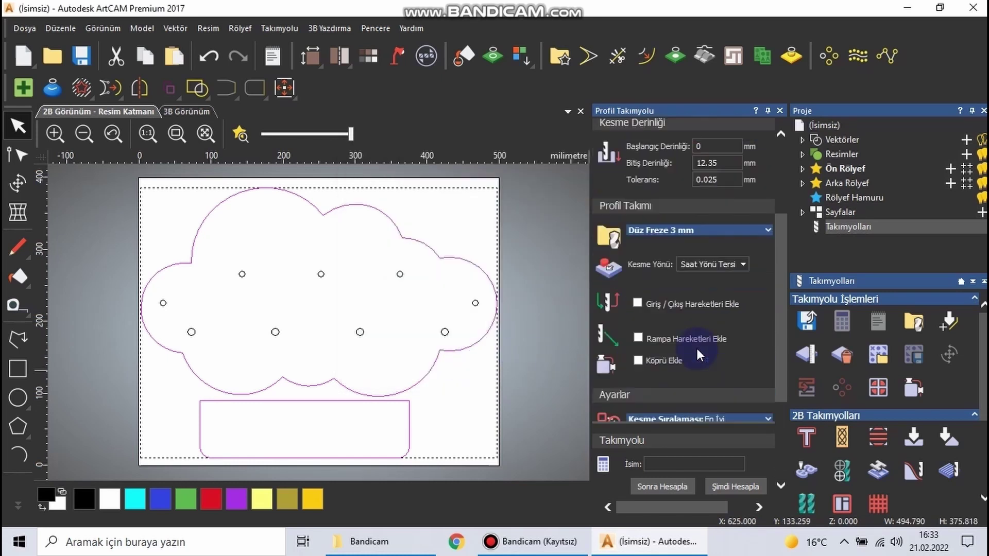
scroll(696, 348, up, 2)
click(683, 461)
text(k)
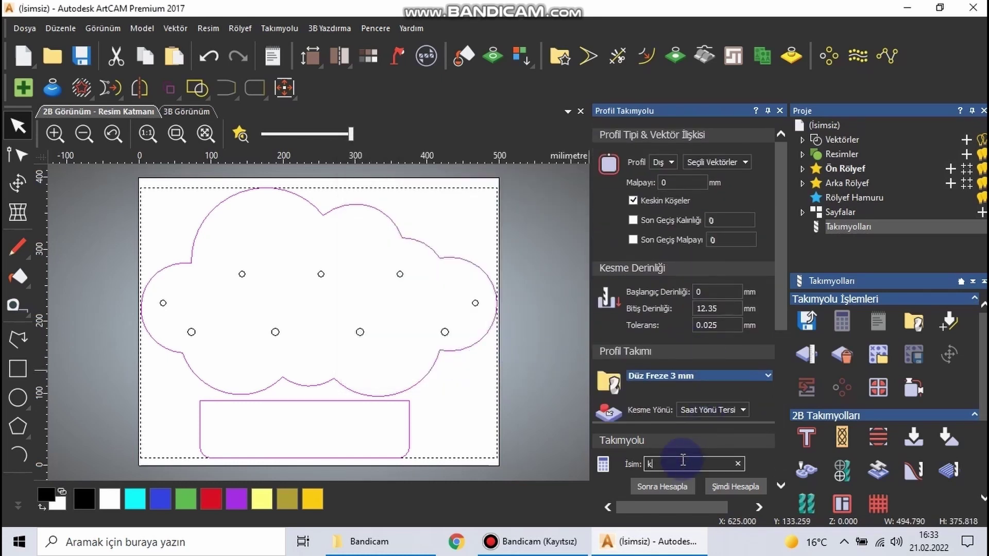
text(es)
key(BackSpace)
key(BackSpace)
key(BackSpace)
text(KES)
text(ME)
click(720, 485)
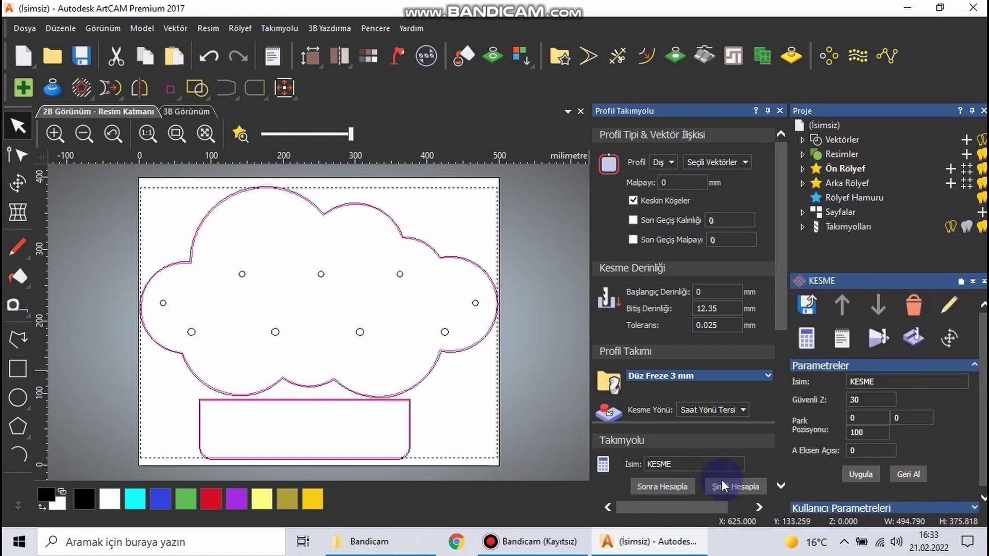
click(780, 111)
click(262, 303)
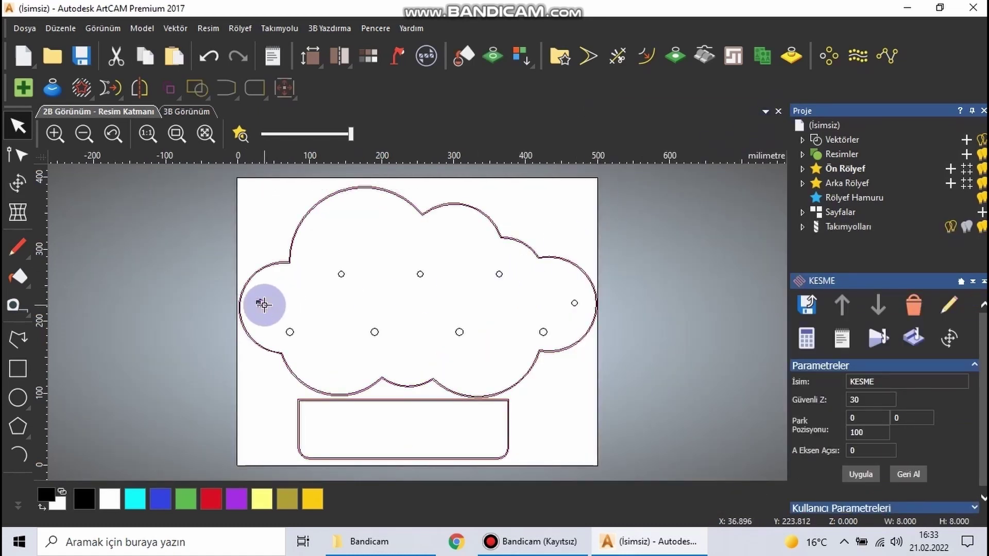
Select the five upper hole points and start a drilling toolpath for them.
shift+click(341, 274)
shift+click(421, 274)
shift+click(499, 274)
shift+click(575, 303)
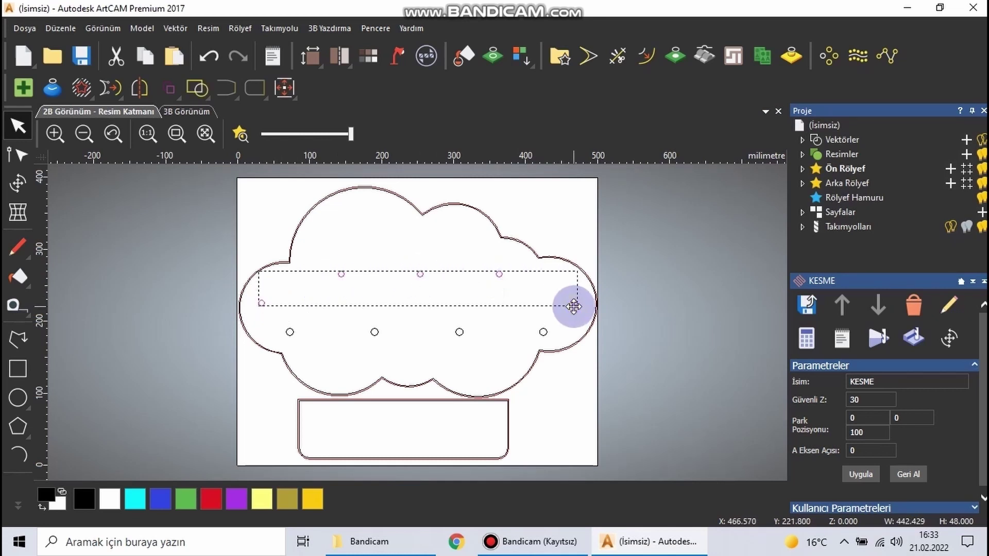
click(831, 273)
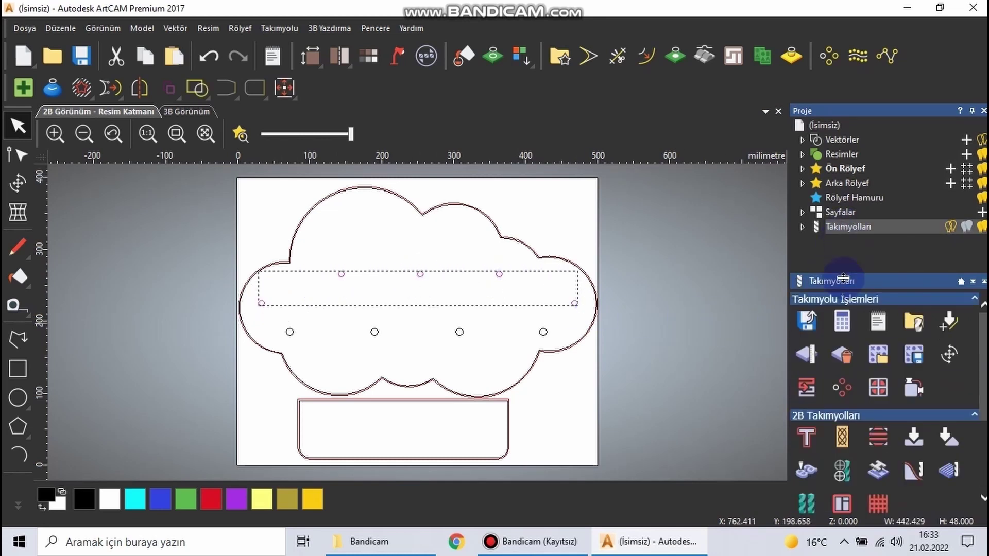
click(840, 468)
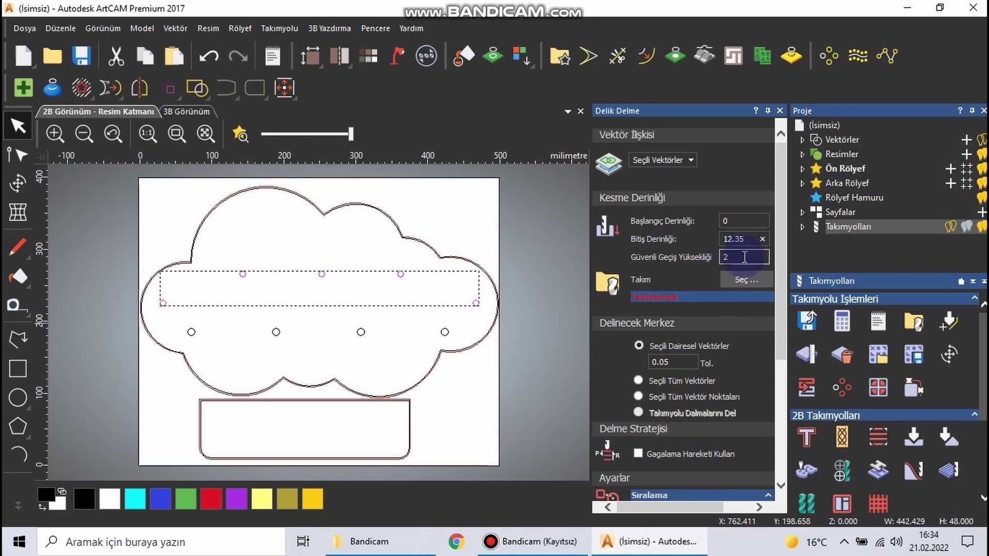
Assign the Düz Freze 3 mm tool, name the drilling toolpath DELME and calculate it.
click(727, 284)
click(359, 274)
click(499, 398)
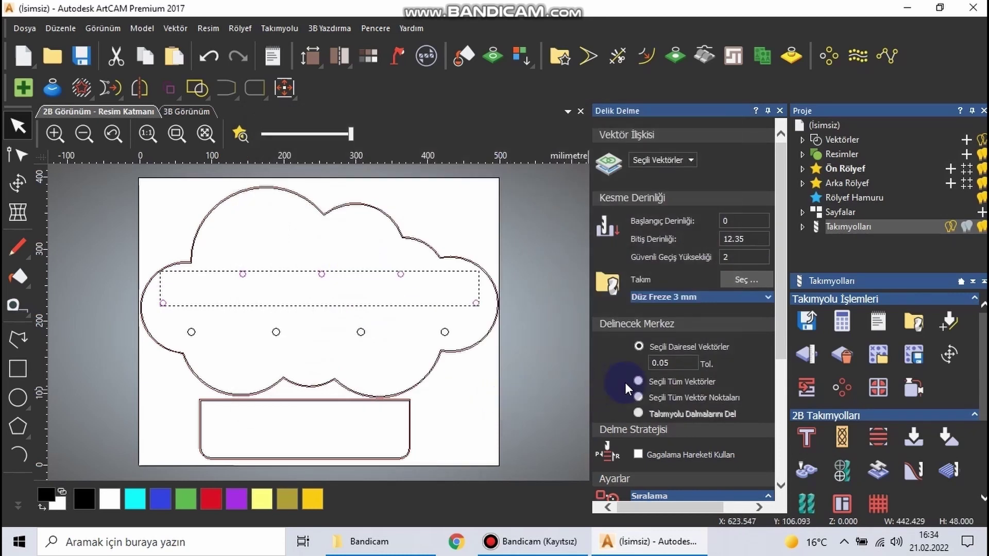
scroll(692, 394, down, 2)
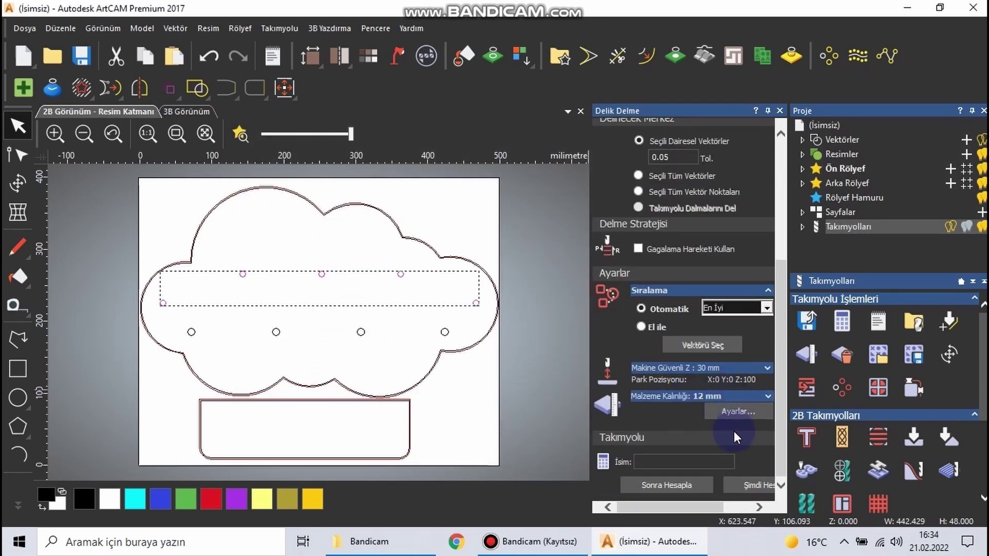
click(702, 460)
text(DELME)
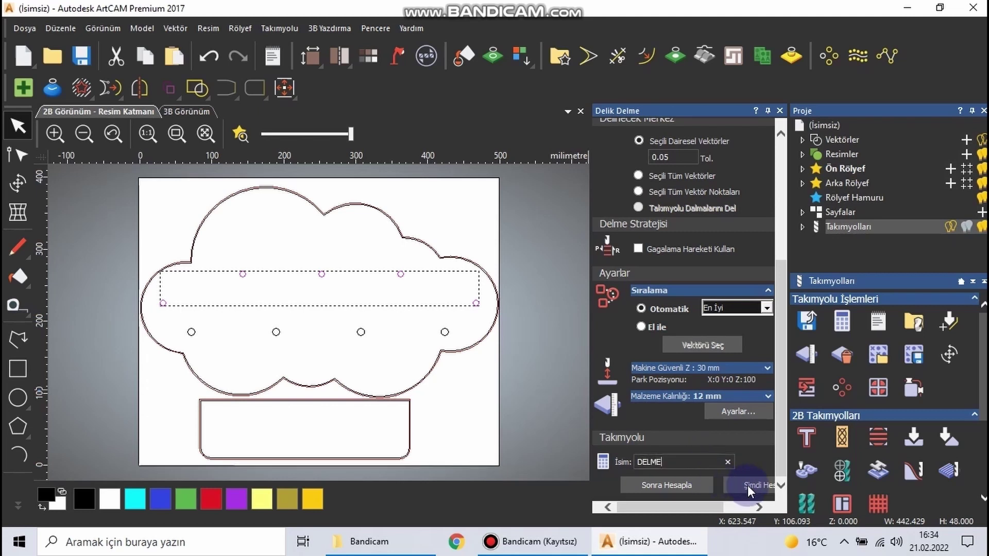
click(747, 485)
click(780, 111)
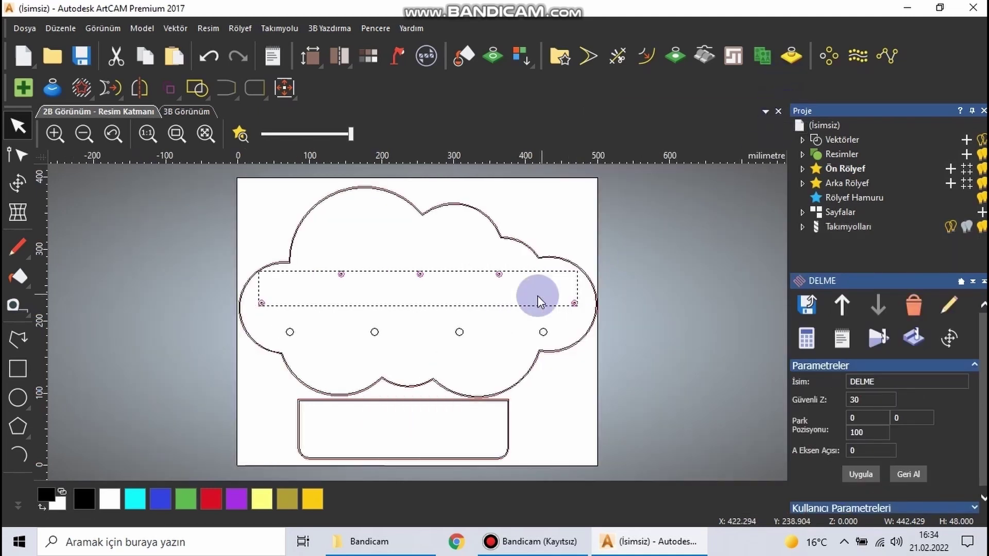
Select the four lower hole points for the next toolpath.
click(290, 332)
shift+click(374, 333)
shift+click(459, 332)
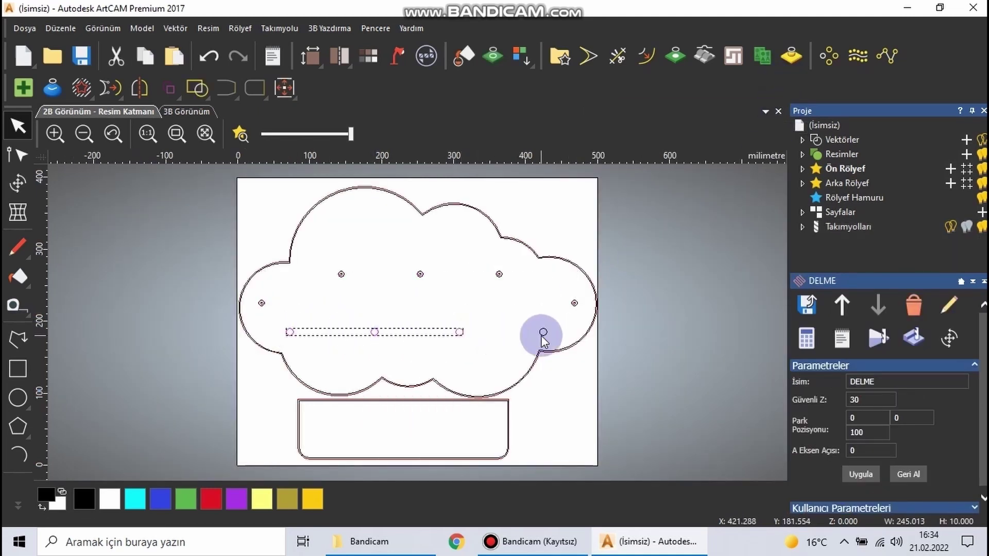
shift+click(543, 332)
click(836, 226)
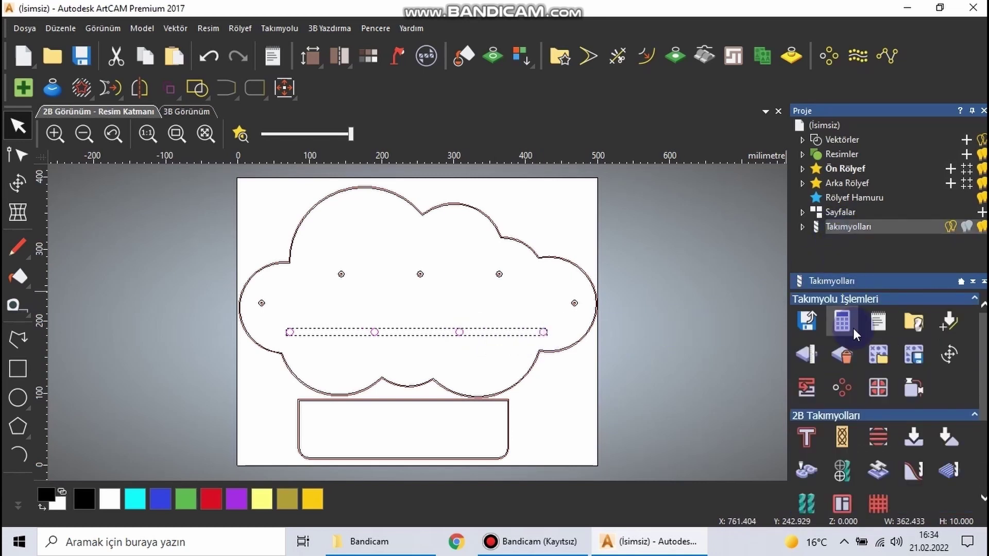
Start an area-clearance toolpath with 8 mm finish depth and the Düz Freze 3 mm tool.
click(872, 438)
double_click(731, 225)
text(8)
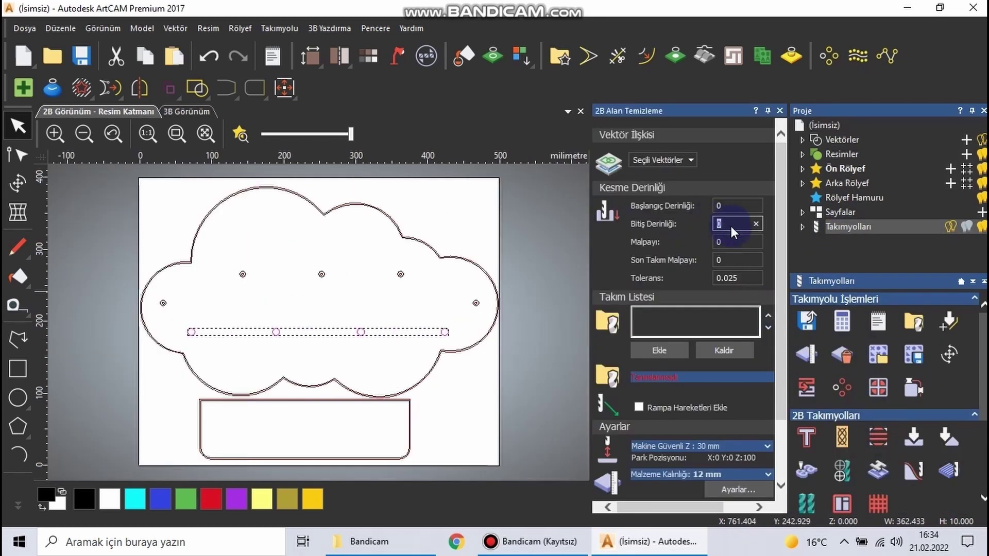
click(644, 351)
click(350, 275)
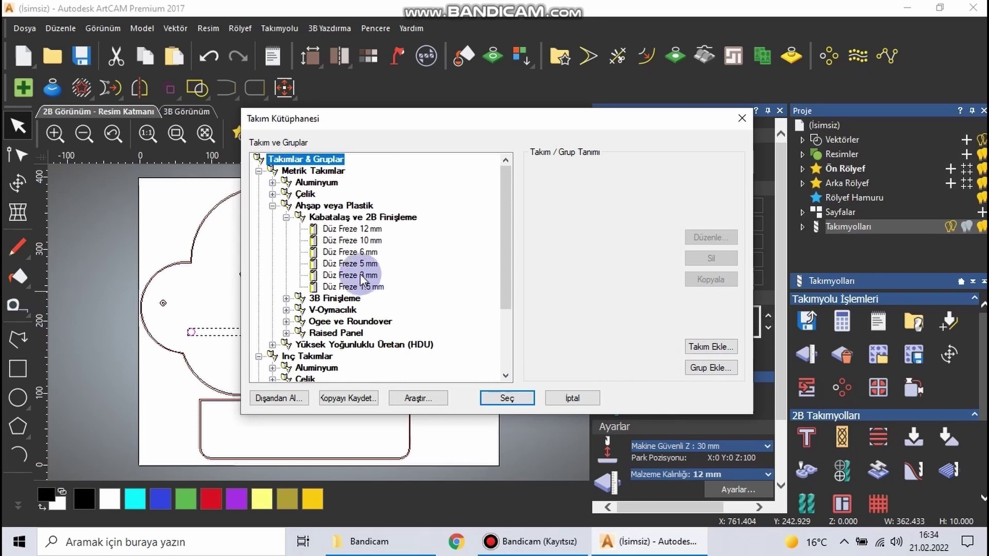
click(495, 394)
Use the offset clearing strategy, name the toolpath TARAMA and calculate it.
scroll(742, 314, down, 5)
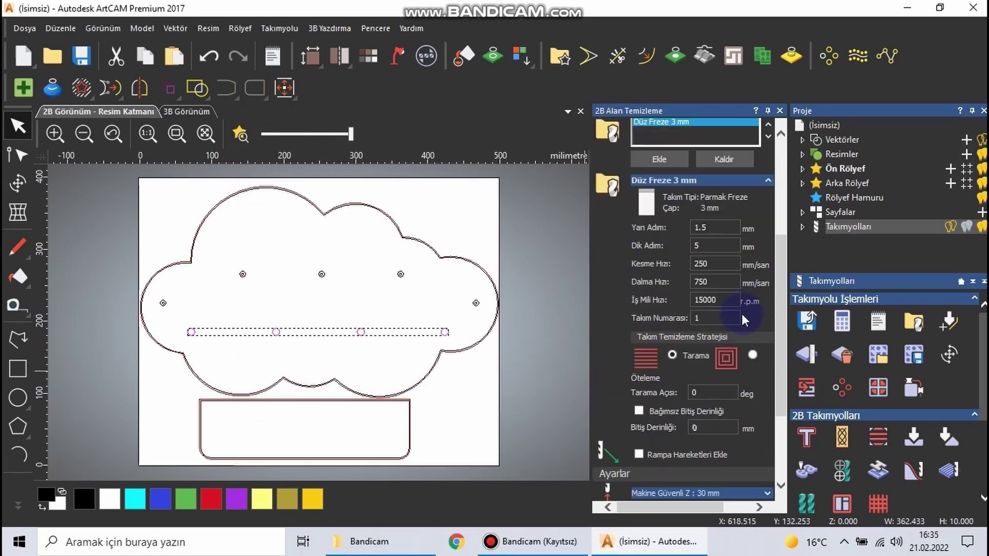
click(740, 361)
scroll(742, 355, down, 3)
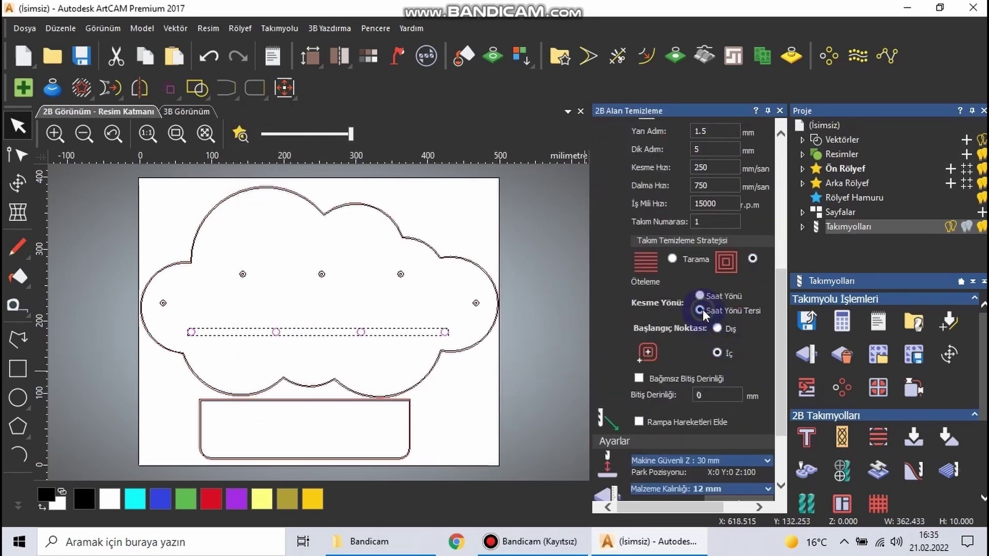
scroll(691, 340, down, 3)
click(686, 460)
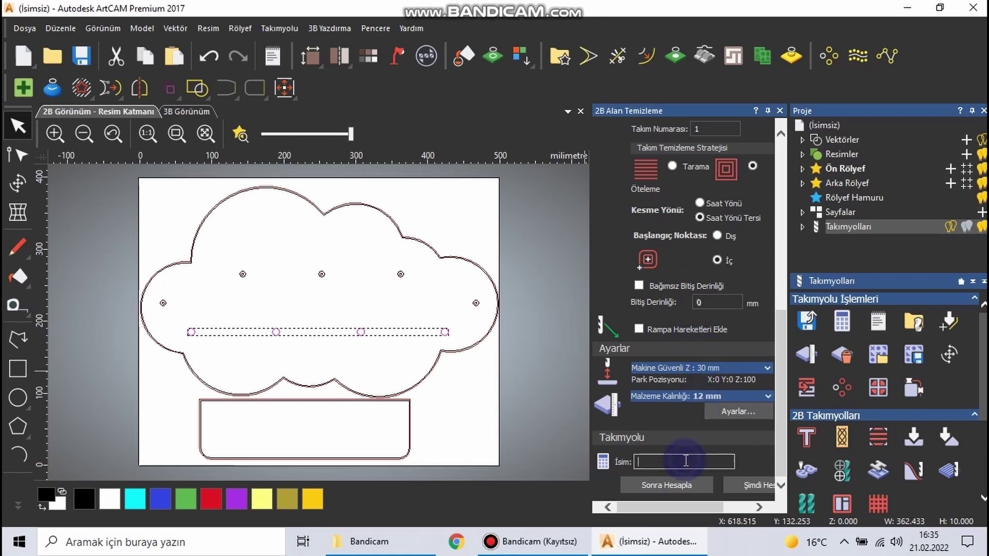
text(TARAMA)
click(733, 481)
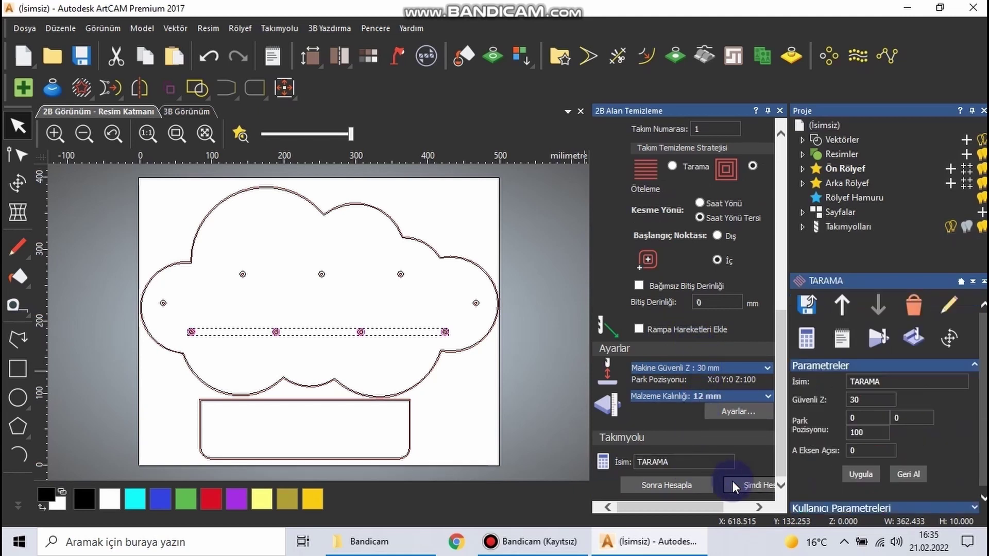
click(780, 111)
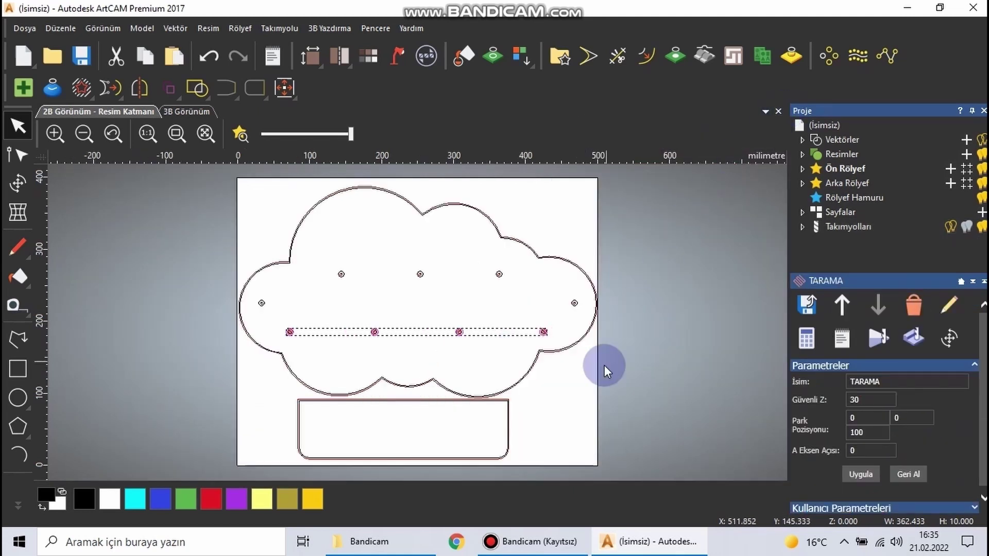
click(543, 542)
Simulate the KESME profile cut on the accepted material block.
click(802, 227)
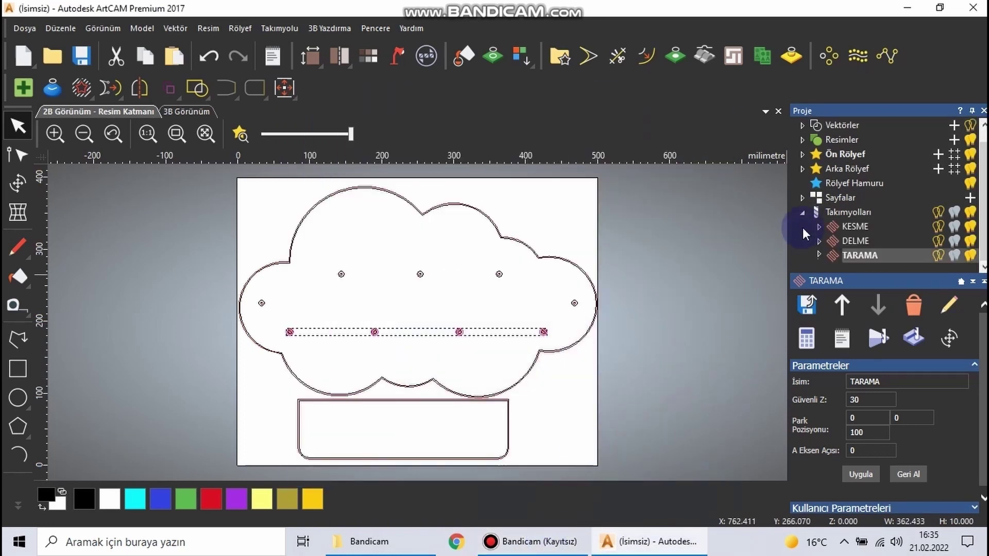
click(858, 227)
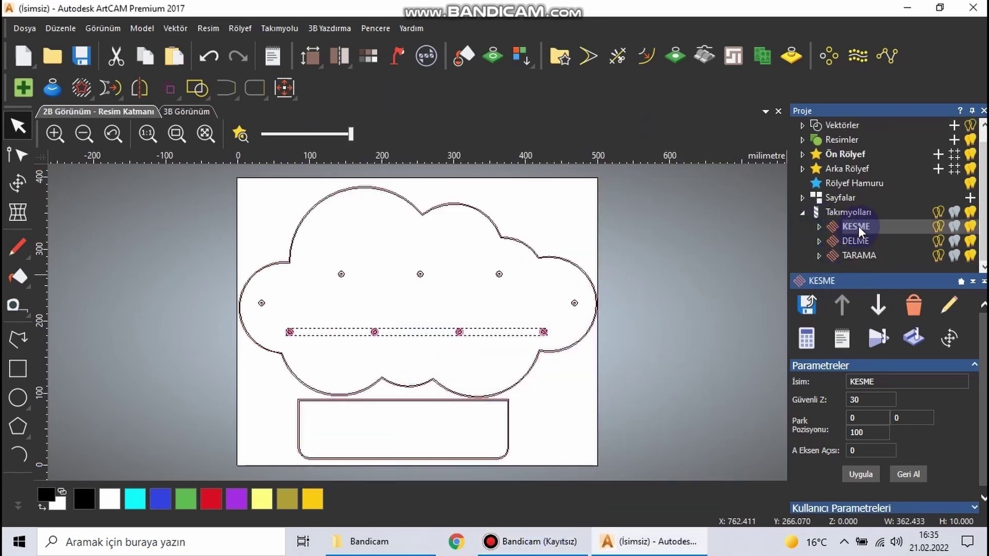
click(878, 337)
click(435, 387)
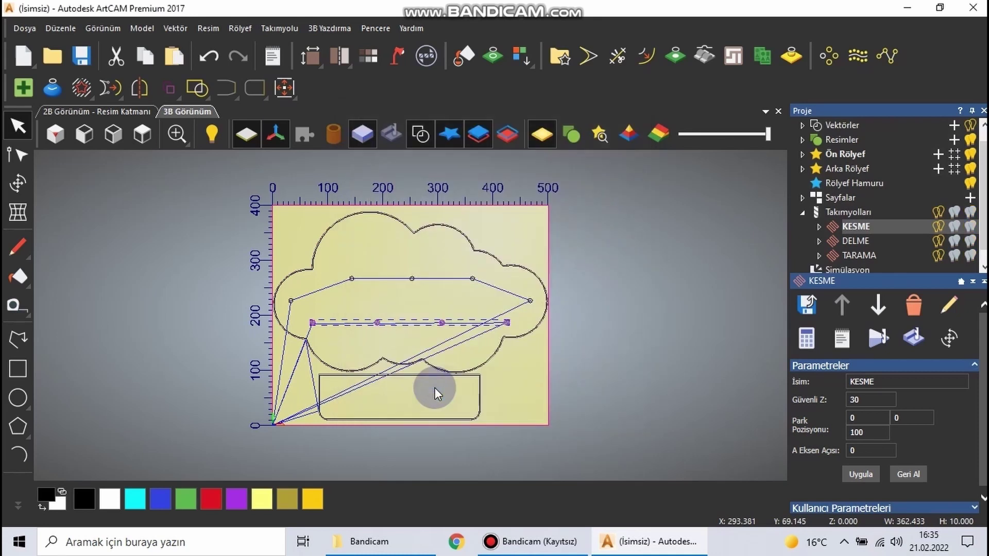
click(147, 248)
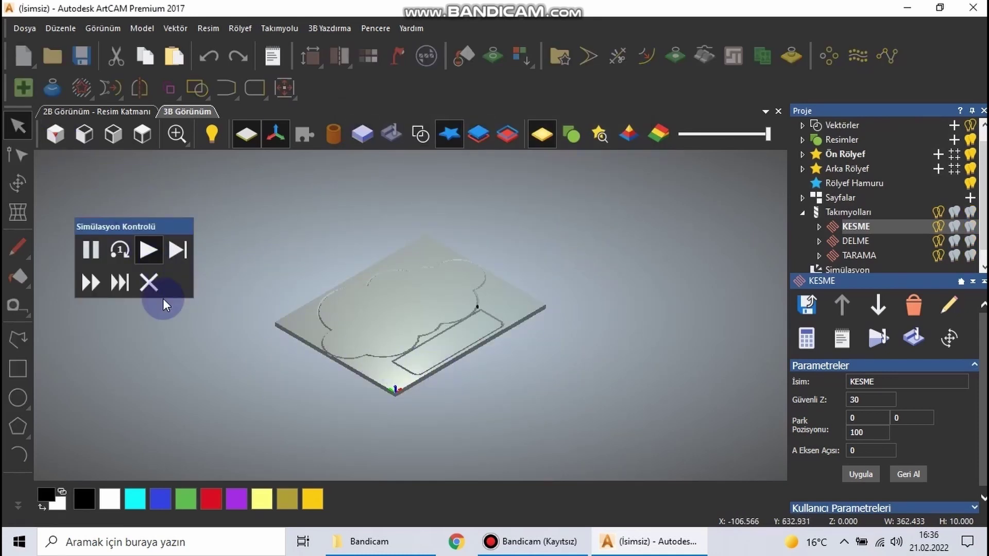
click(149, 282)
scroll(446, 327, up, 5)
scroll(446, 327, down, 5)
Simulate the DELME drilling toolpath on the block.
click(856, 241)
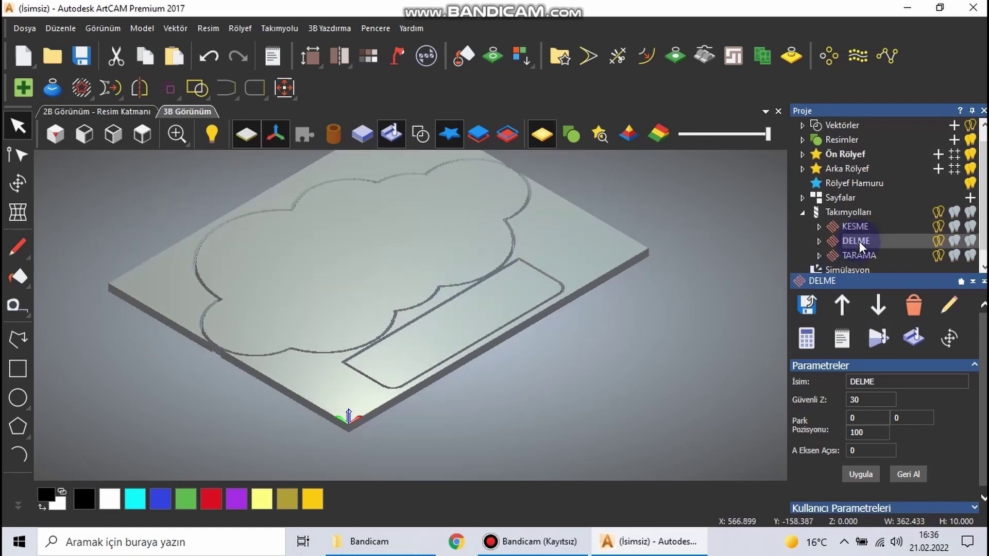
click(875, 337)
click(151, 253)
scroll(196, 294, up, 5)
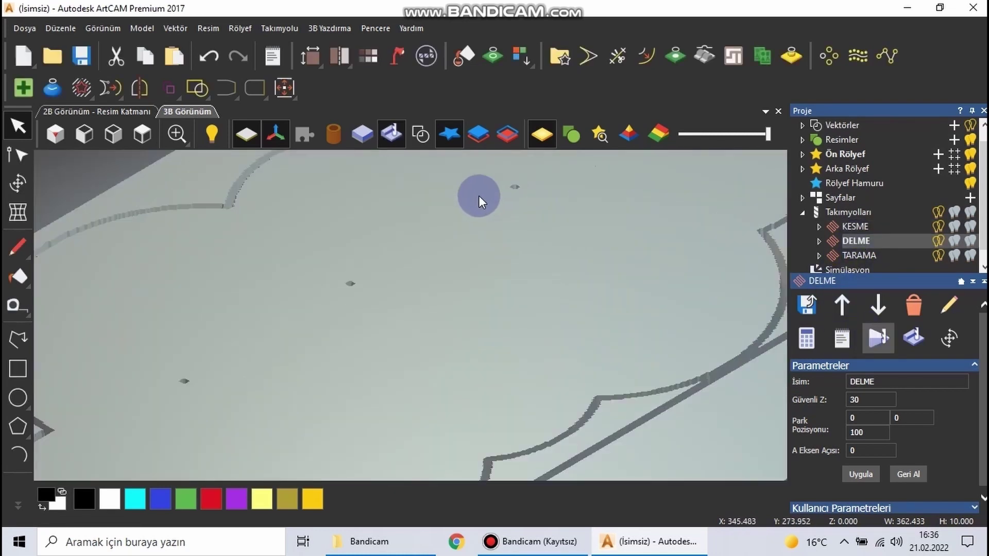
scroll(618, 237, up, 2)
Simulate the TARAMA clearing toolpath, then return to the 2D design view.
click(861, 256)
click(878, 337)
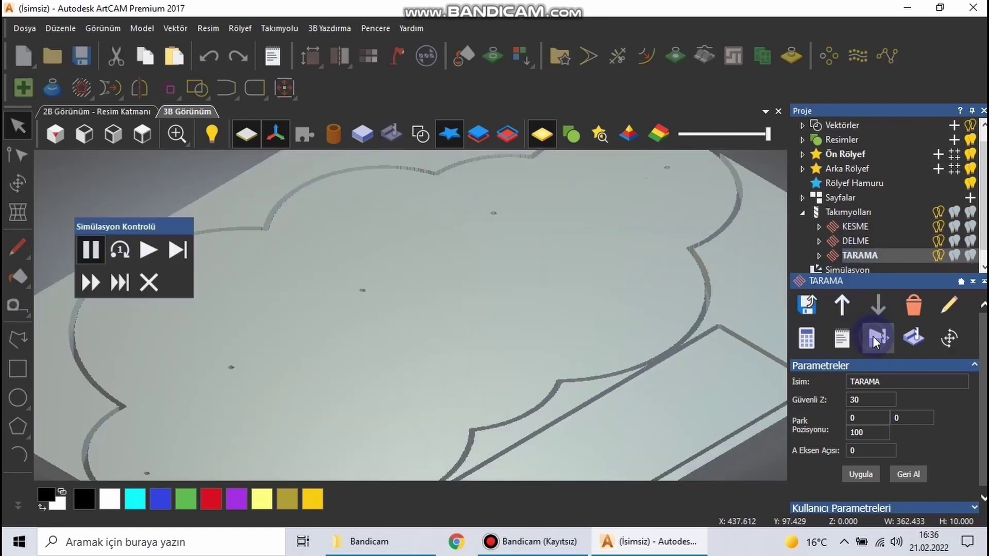
click(148, 251)
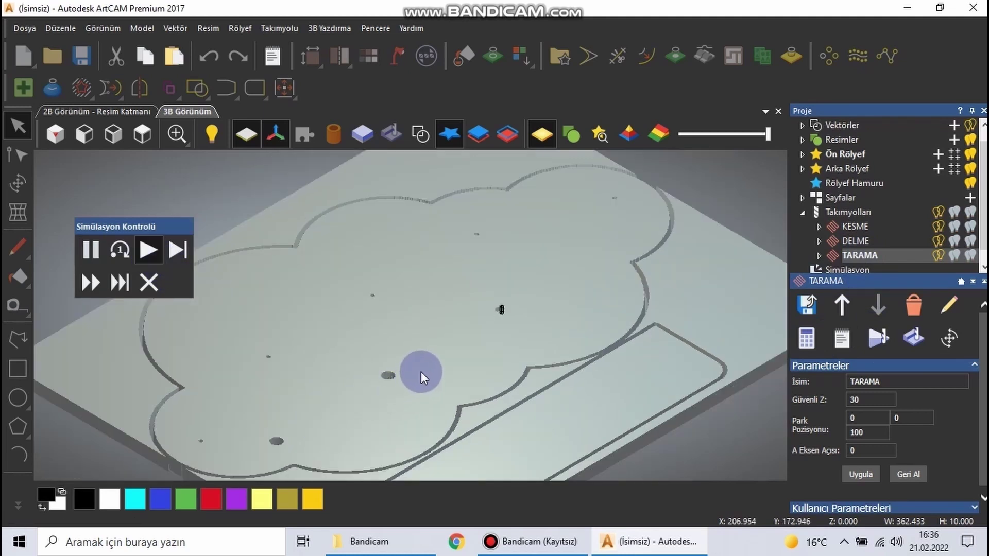
scroll(463, 335, up, 3)
scroll(519, 298, down, 5)
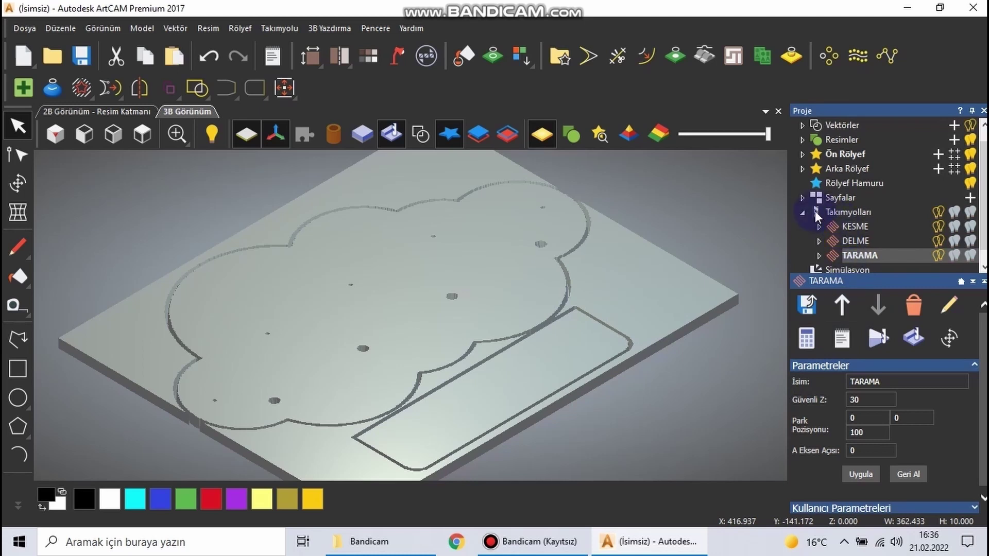
click(54, 119)
click(494, 286)
Add DELME, TARAMA and KESME to the toolpaths saved as Mach3 .TAP G-code.
click(615, 311)
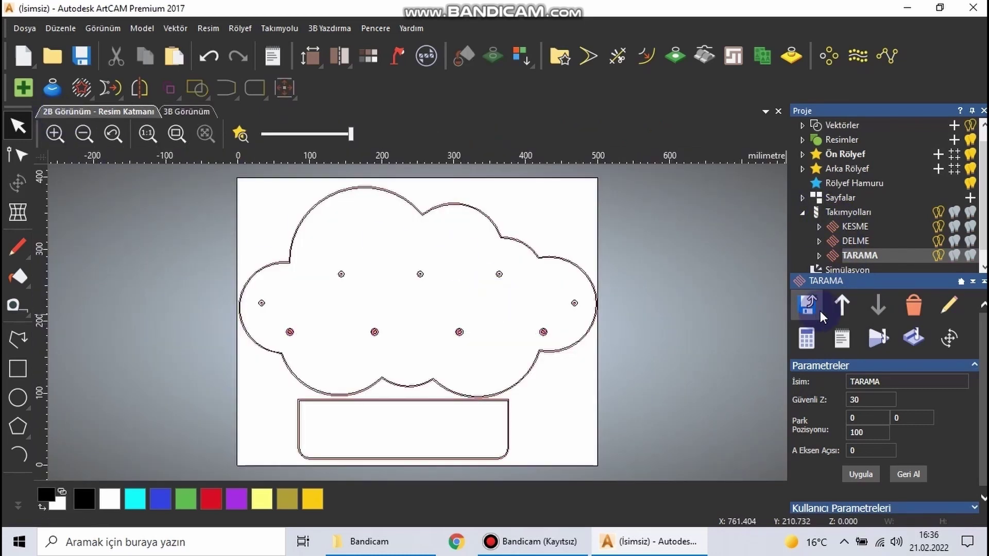
click(813, 306)
click(452, 180)
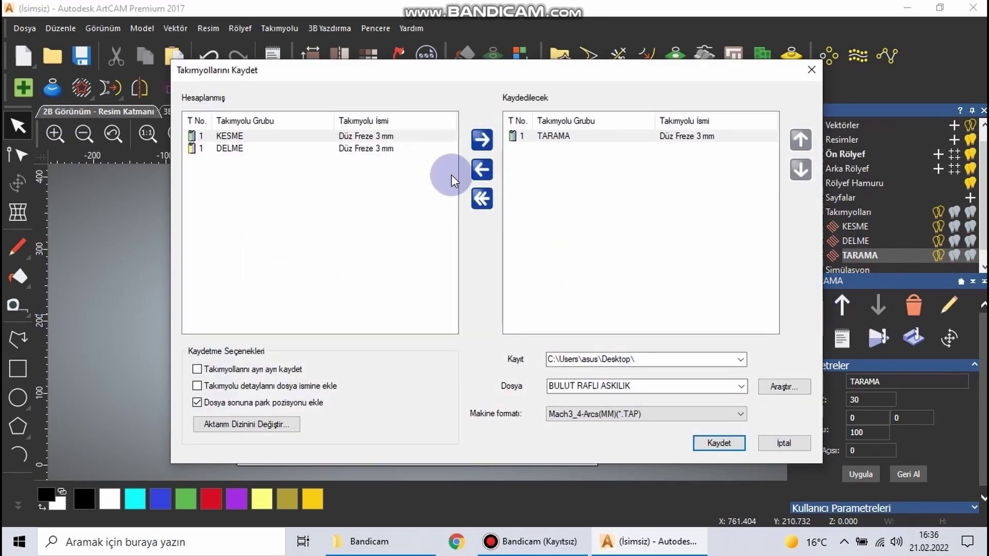
click(221, 148)
click(482, 140)
click(385, 149)
click(482, 139)
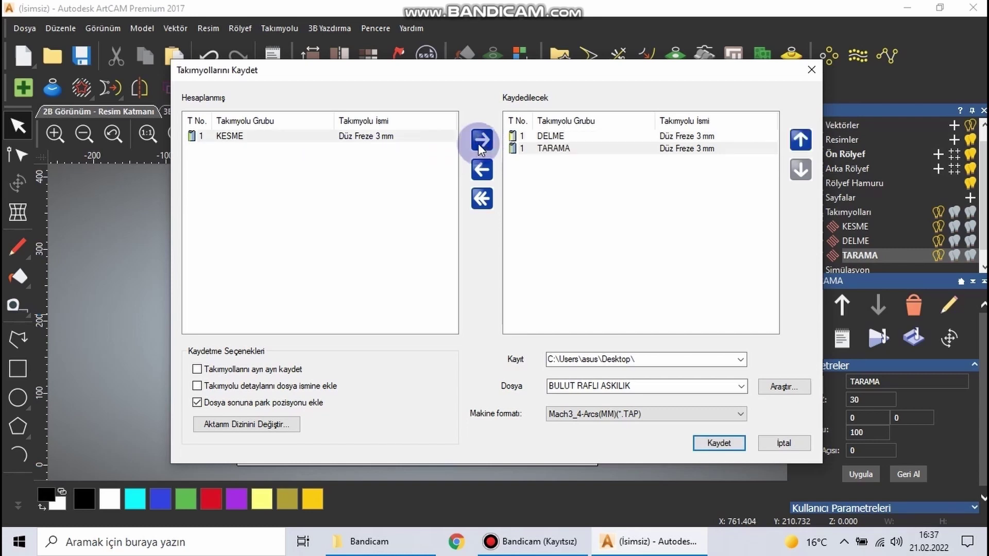
click(287, 136)
click(474, 140)
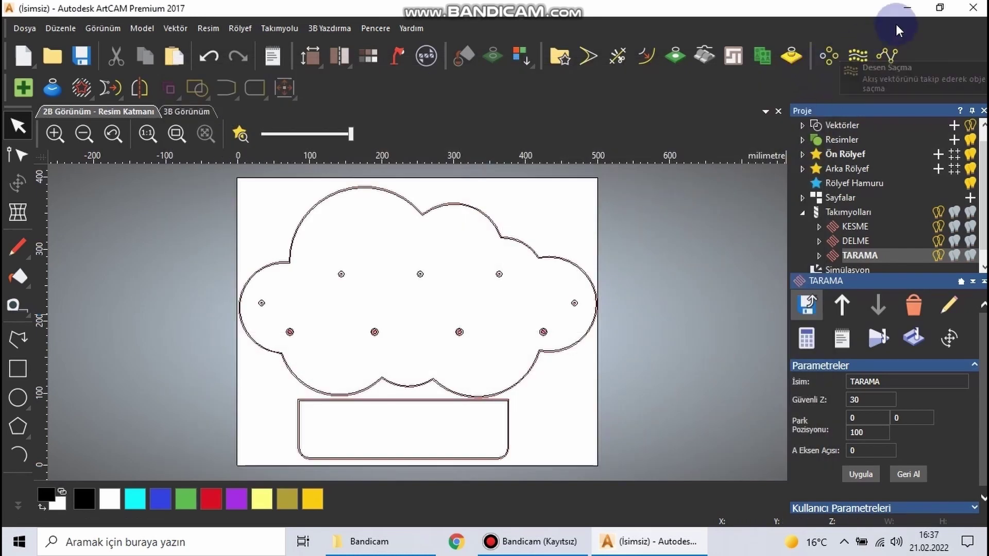
Minimize ArtCAM, then open and close the BULUT RAFLI ASKILIK G-code file.
click(906, 9)
drag(80, 173, 461, 238)
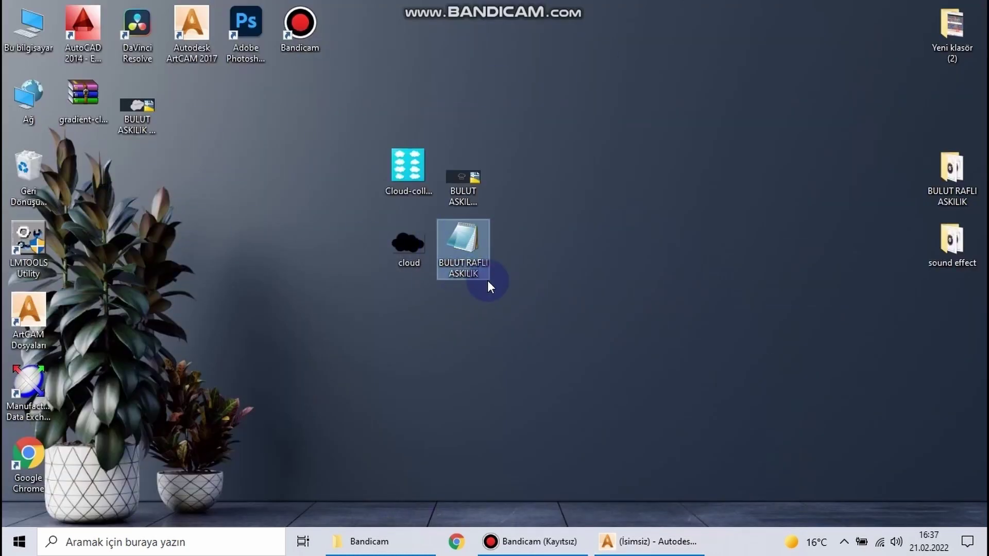
double_click(476, 255)
scroll(247, 176, down, 5)
scroll(497, 221, up, 5)
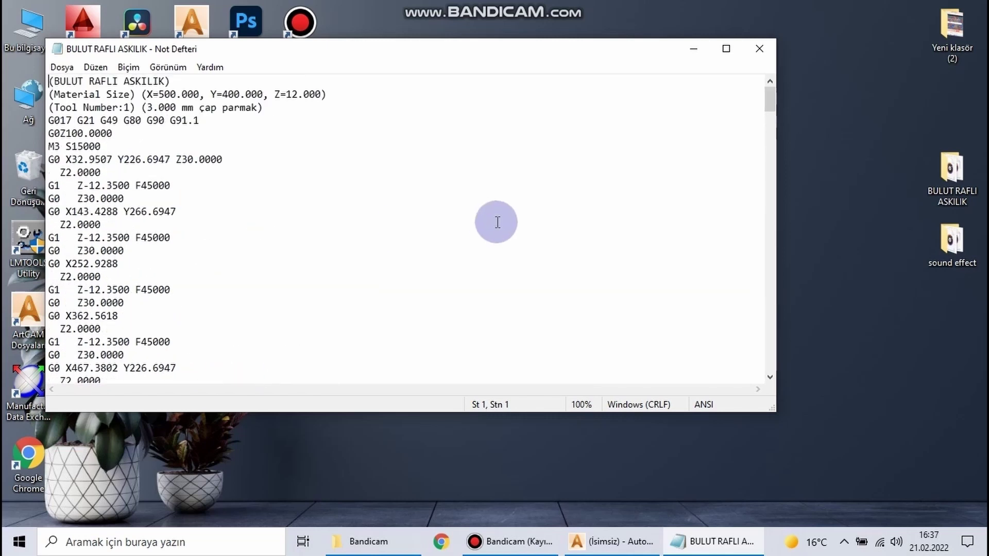
click(760, 49)
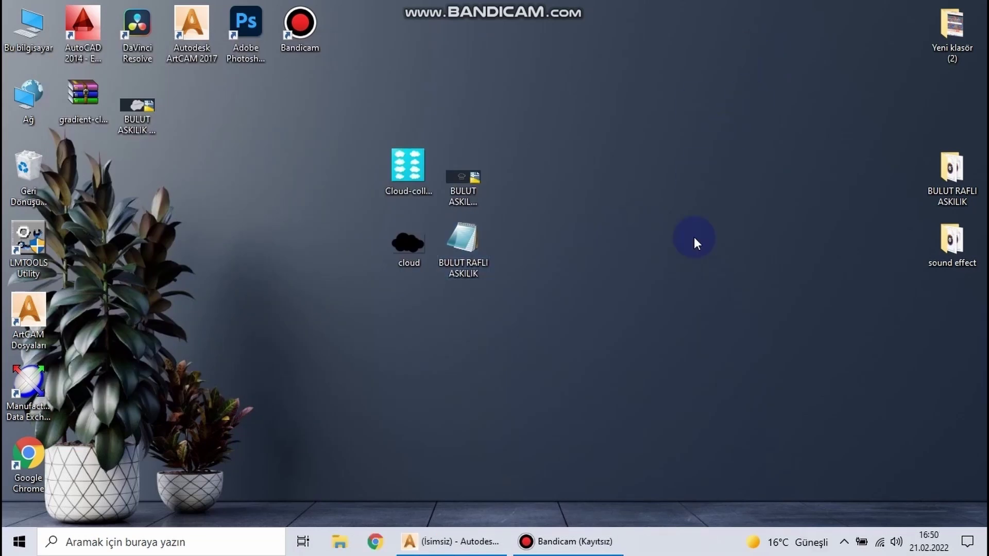
Launch ArtCAM and create a new 100 x 100 mm model.
double_click(184, 46)
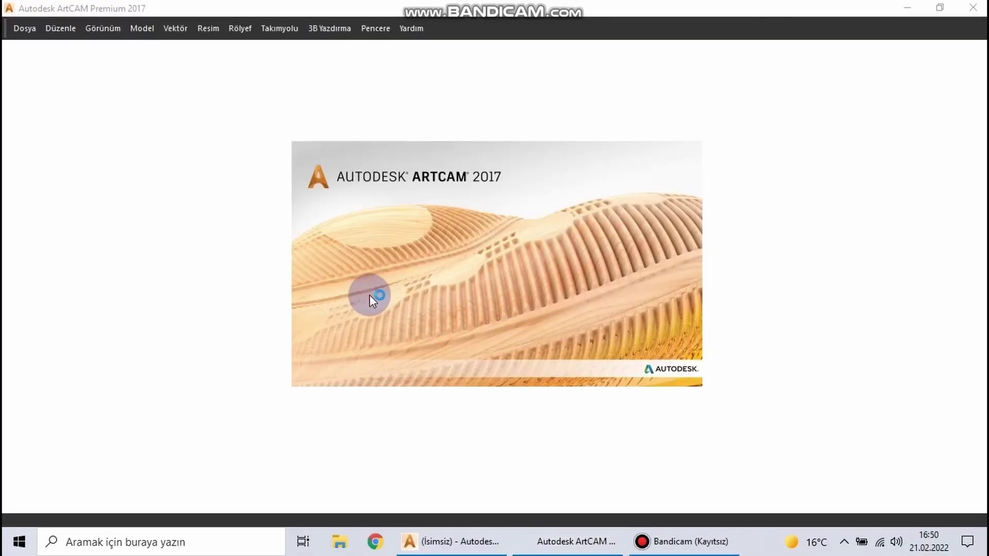
click(305, 90)
double_click(371, 195)
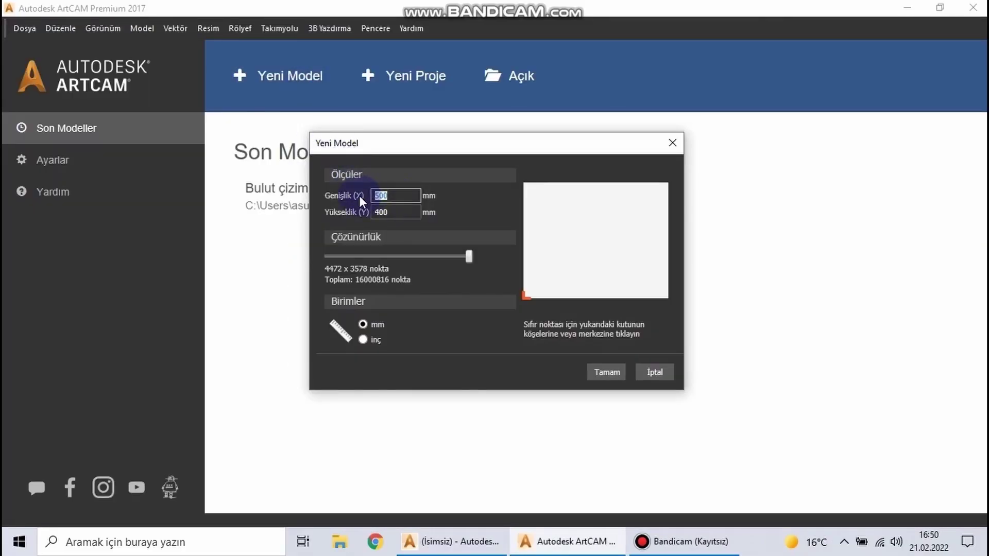
text(100)
double_click(390, 213)
text(400)
drag(390, 213, 364, 214)
text(100)
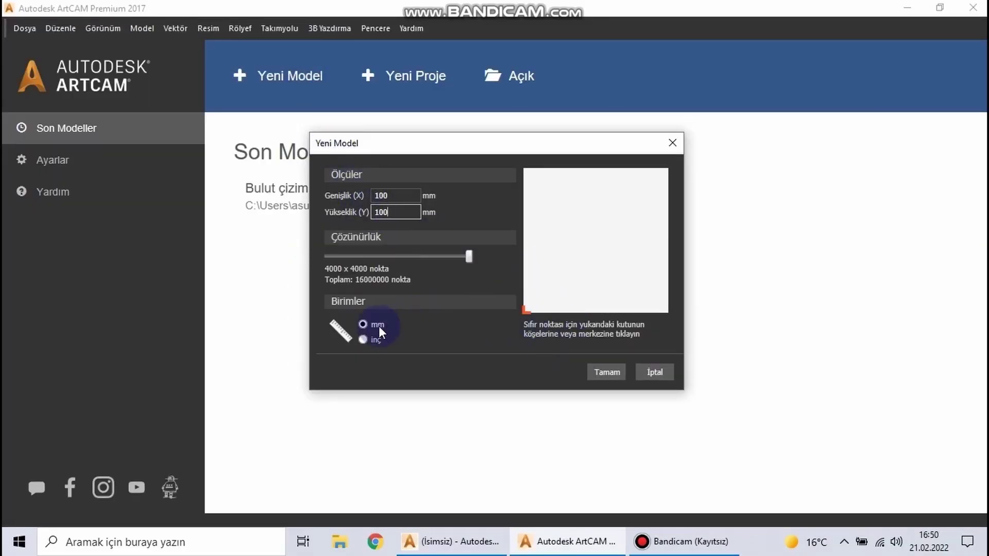
click(599, 371)
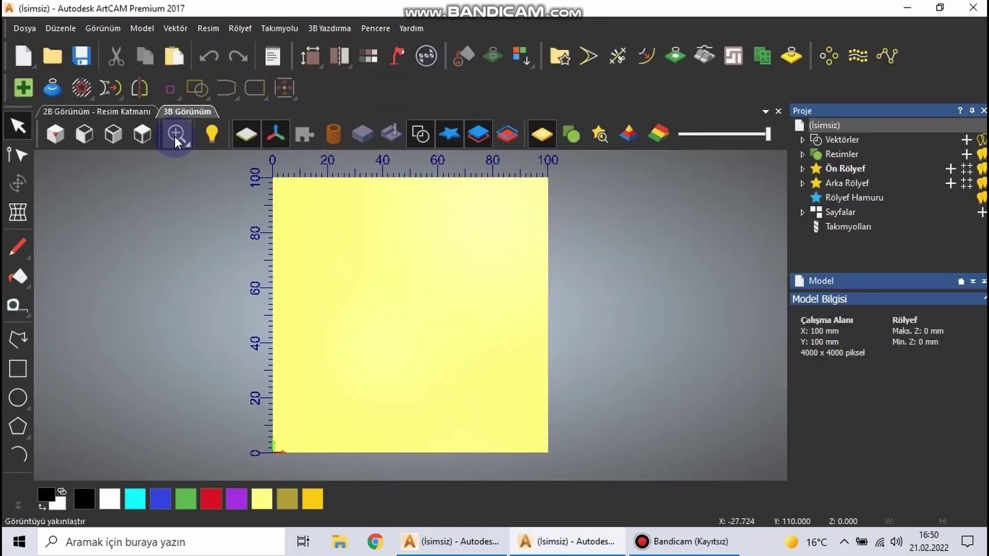
Import the BULUT ASKILIK RAFLI MODEL vector file and delete its bottom rectangle.
click(137, 114)
click(175, 28)
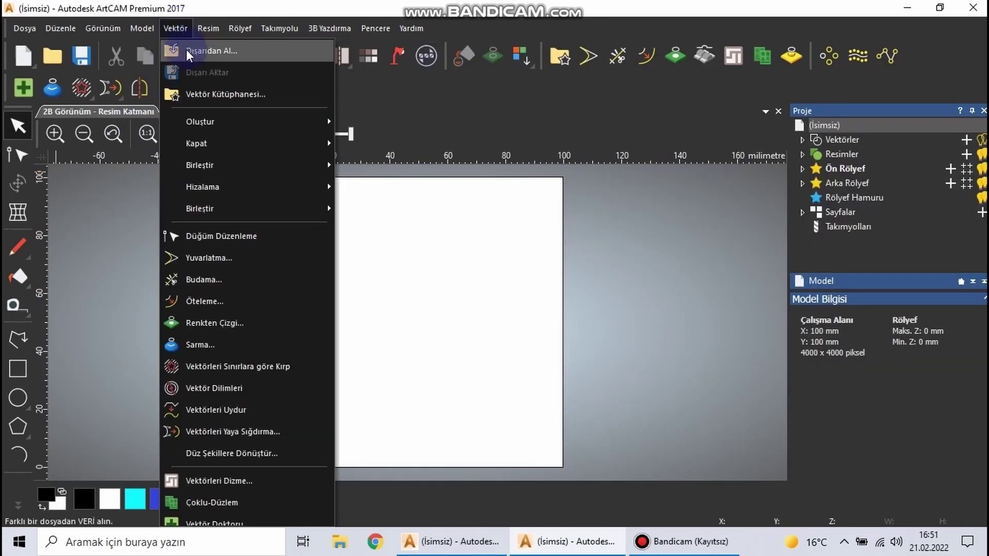
click(186, 49)
click(407, 278)
click(626, 427)
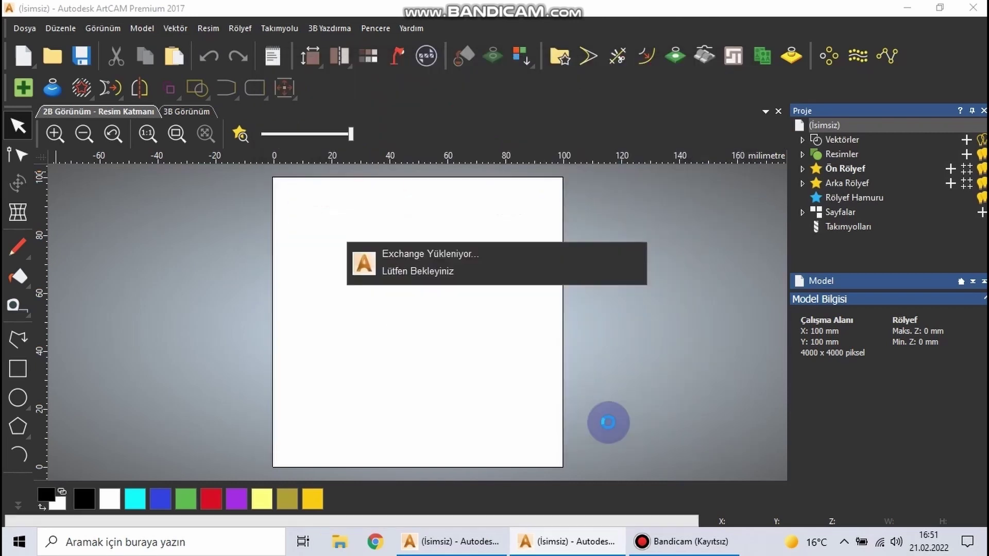
click(502, 342)
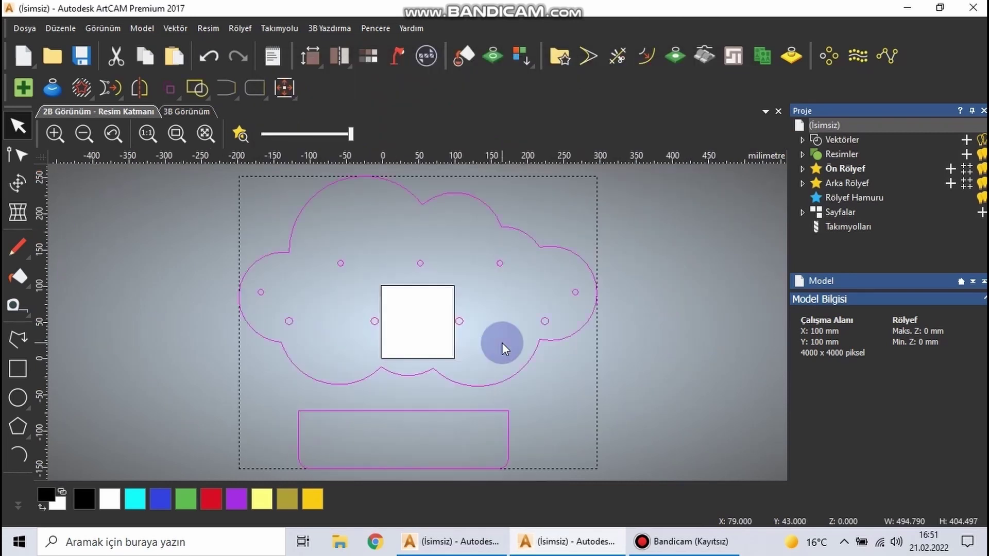
click(313, 279)
click(462, 379)
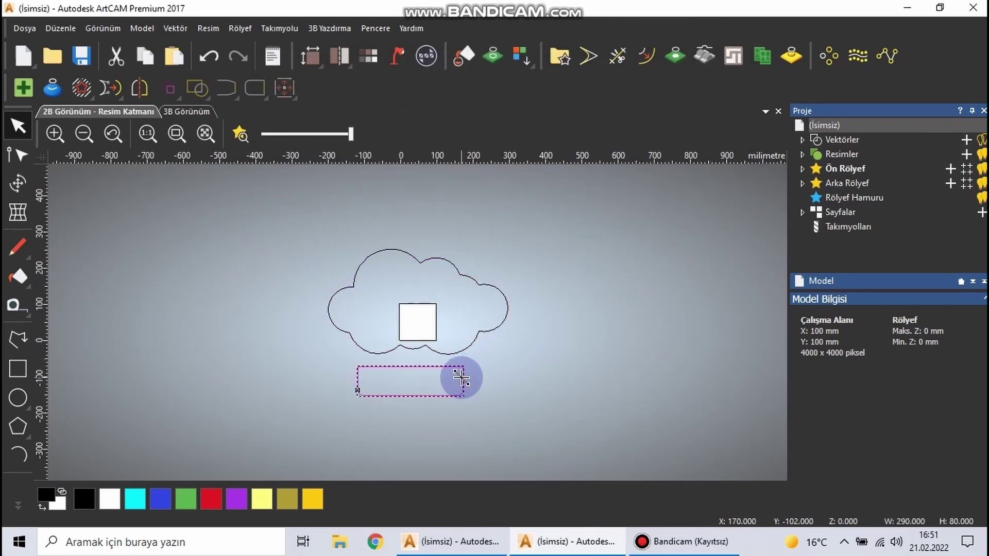
key(Delete)
Scale the cloud outline to 35 mm wide and move it to the page's bottom-left.
click(423, 259)
click(18, 183)
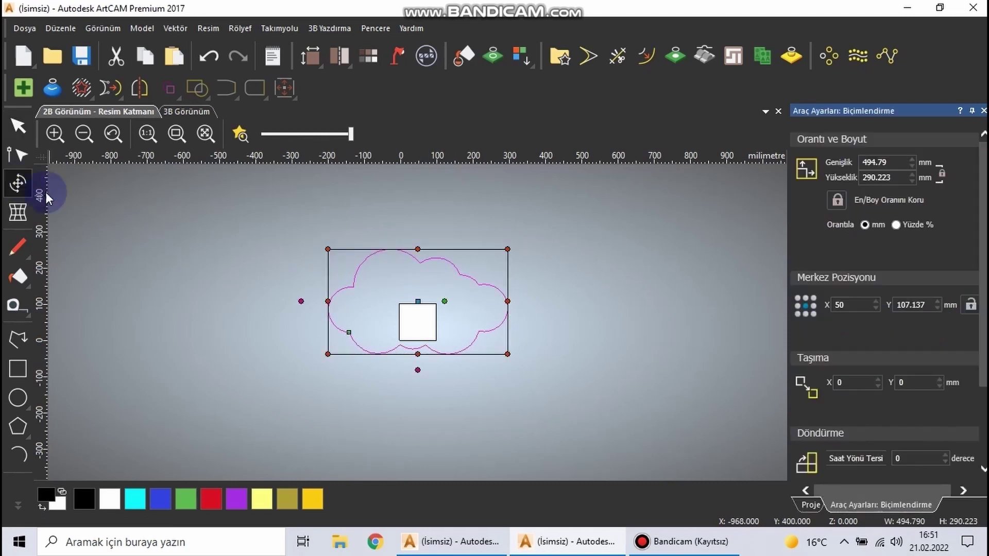
double_click(860, 163)
text(35)
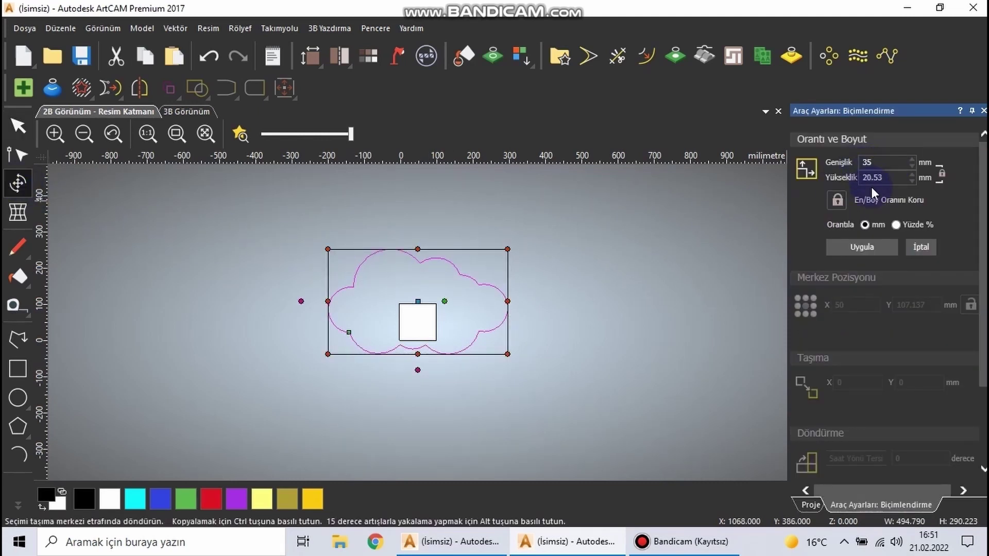
click(869, 246)
click(647, 289)
click(419, 305)
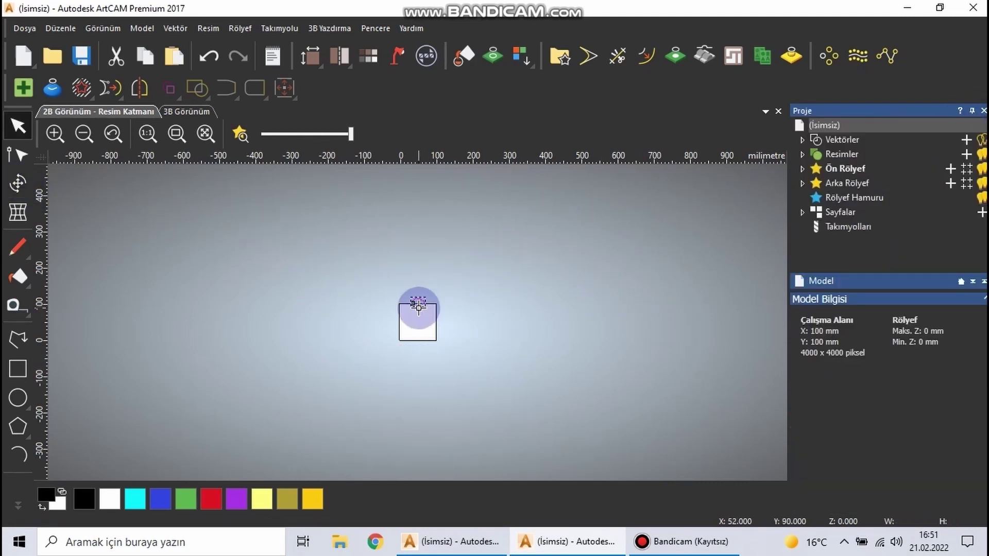
scroll(409, 316, up, 10)
scroll(402, 335, down, 5)
drag(393, 360, 370, 447)
scroll(366, 443, up, 5)
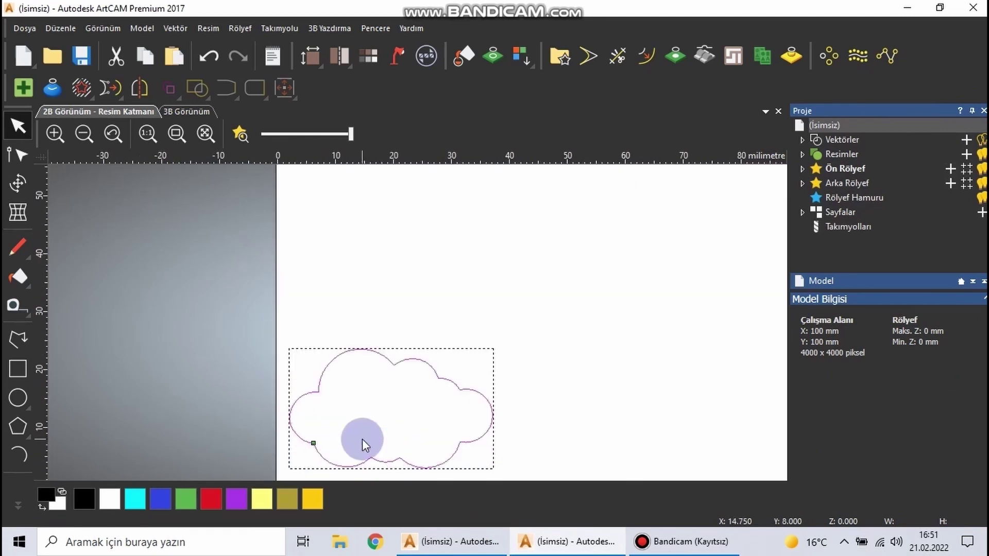
Draw a 5 mm radius circle and align it to the cloud's centre.
click(18, 397)
click(377, 261)
double_click(906, 233)
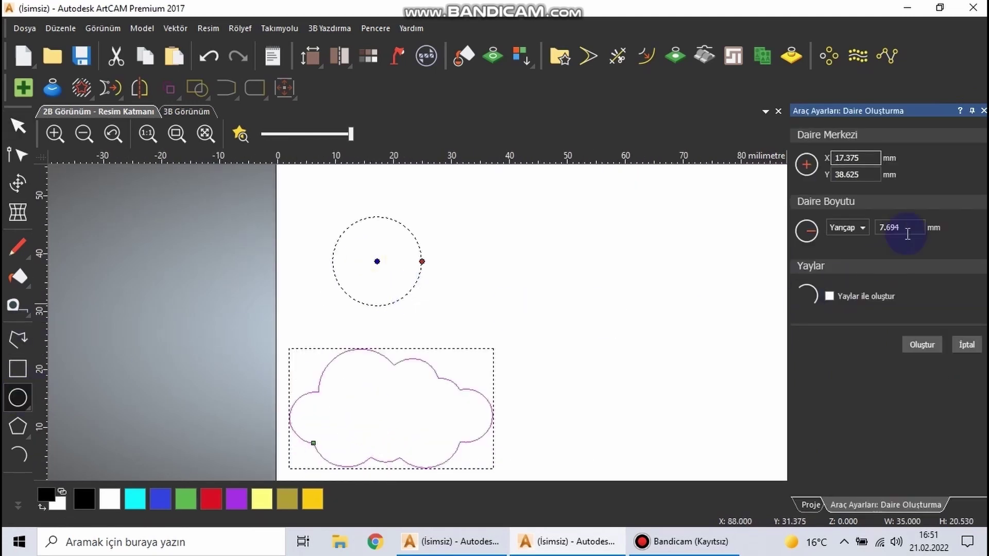
text(5)
click(922, 345)
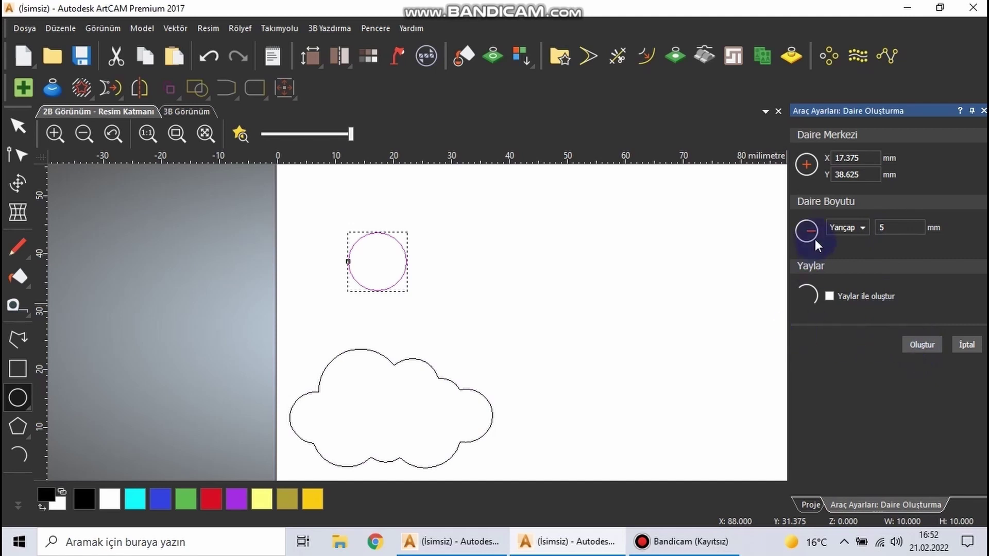
click(983, 111)
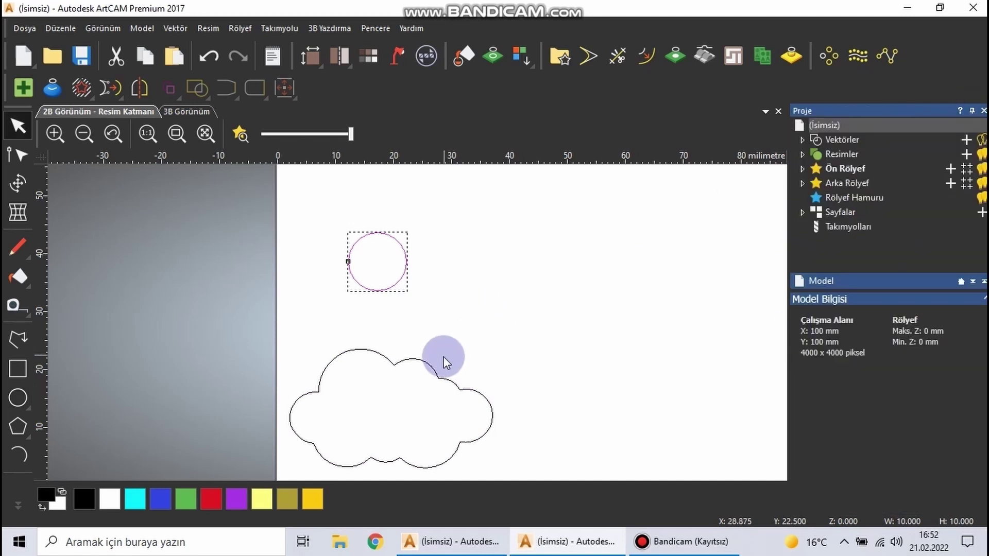
shift+click(439, 375)
click(286, 90)
click(286, 324)
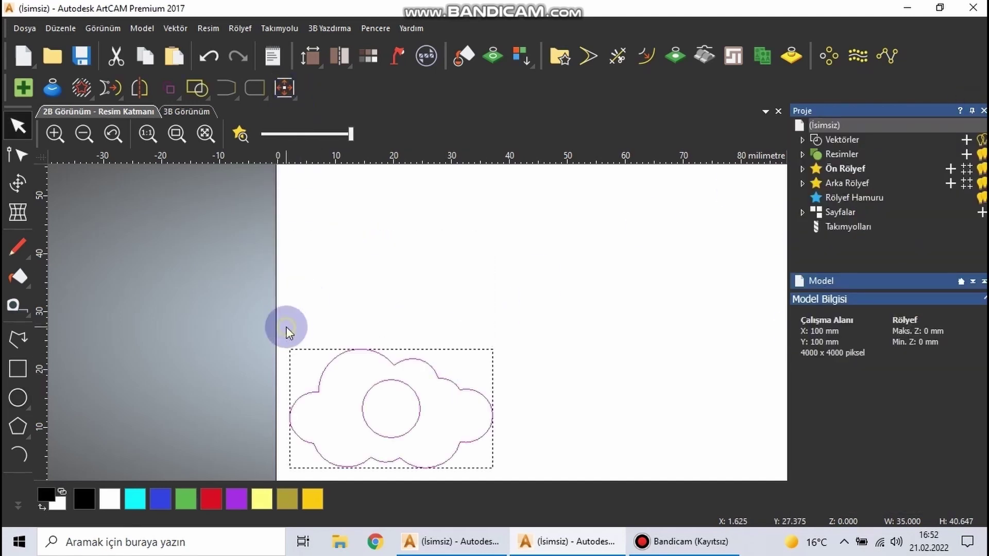
scroll(417, 310, down, 1)
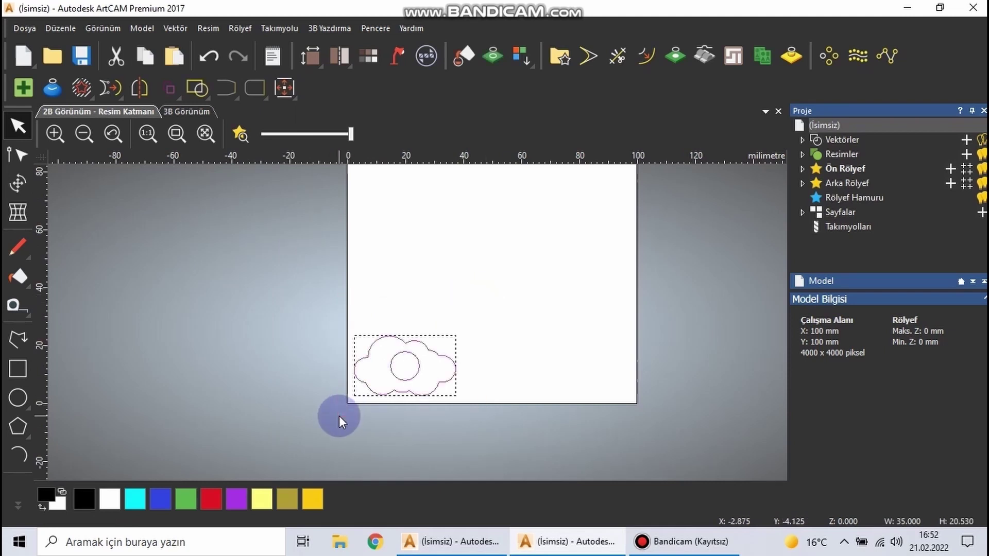
Copy the holed cloud and nudge the duplicate upward.
key(ctrl+c)
key(ctrl+v)
key(Up)
key(Up)
key(Up)
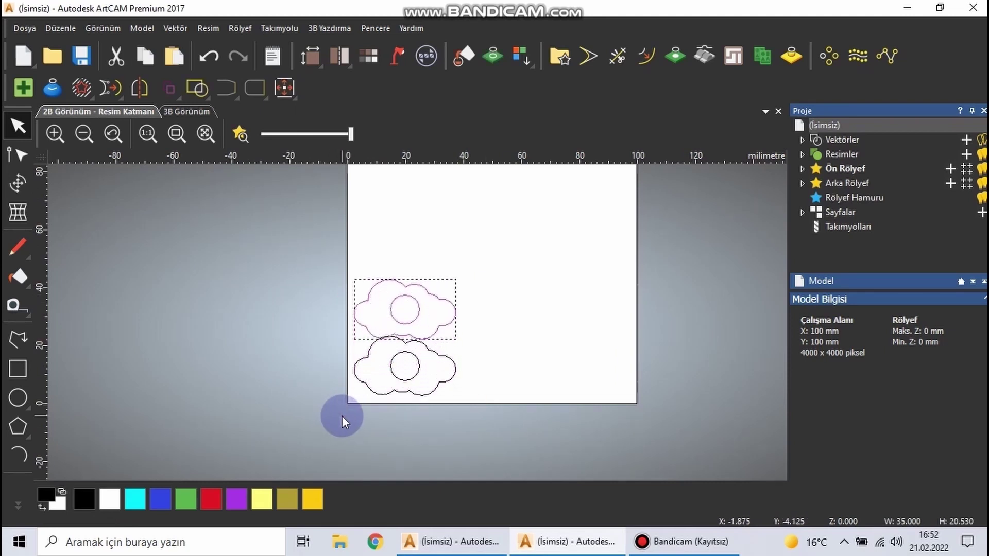
key(Up)
key(Up)
key(Up)
Copy the stacked pair of clouds and move the new pair to the right.
drag(519, 233, 332, 422)
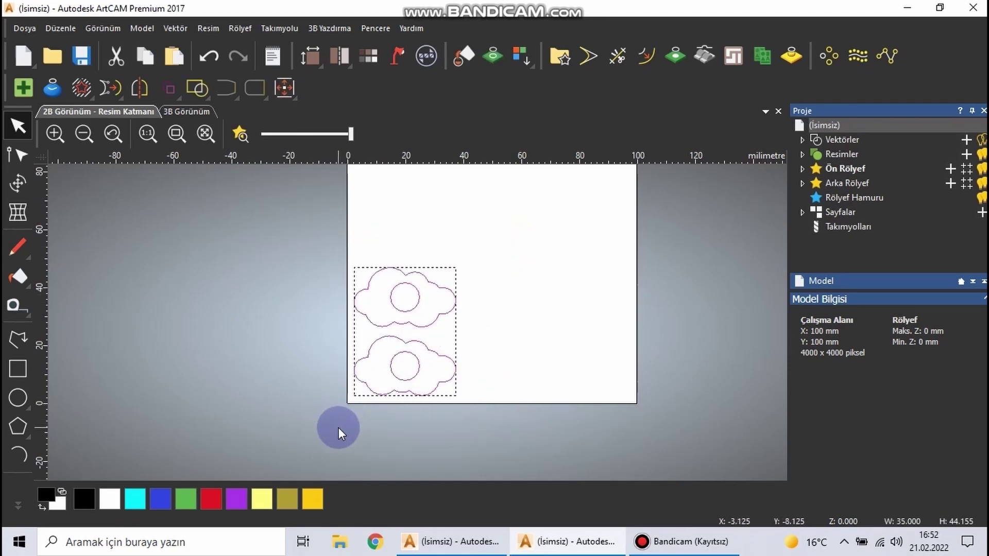
key(ctrl+c)
key(ctrl+v)
key(Right)
key(Right)
key(Right)
key(Right)
key(Right)
key(Right)
key(Right)
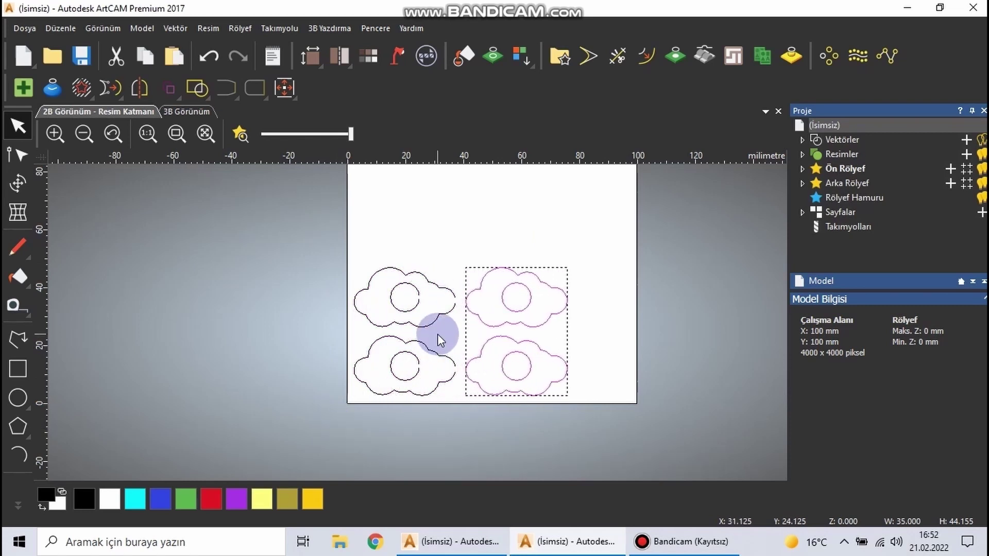
drag(578, 260, 462, 440)
key(Right)
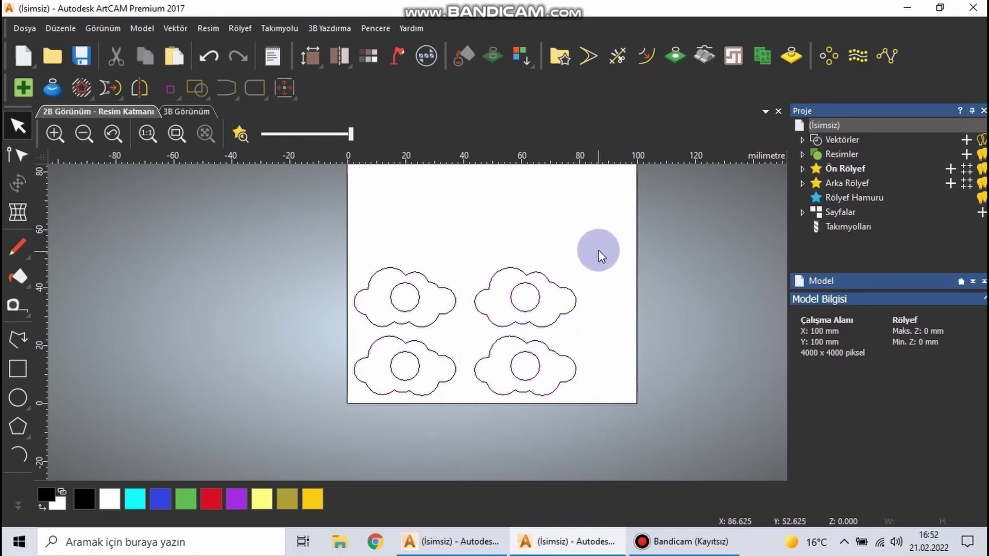
drag(598, 254, 344, 339)
Adjust spacing by nudging the top pair up and the right pair further right.
click(273, 245)
drag(273, 245, 617, 339)
key(Up)
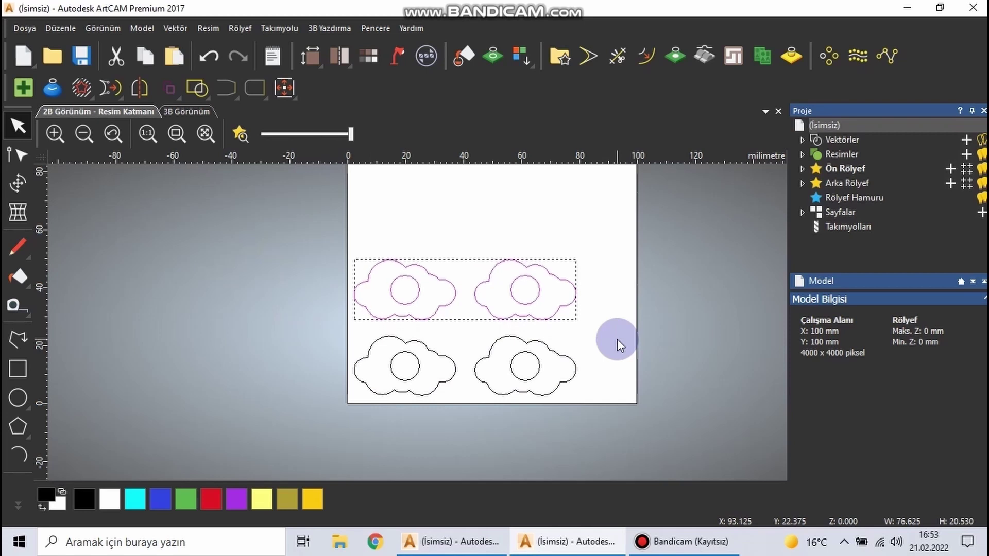
key(Up)
drag(598, 233, 469, 424)
key(Right)
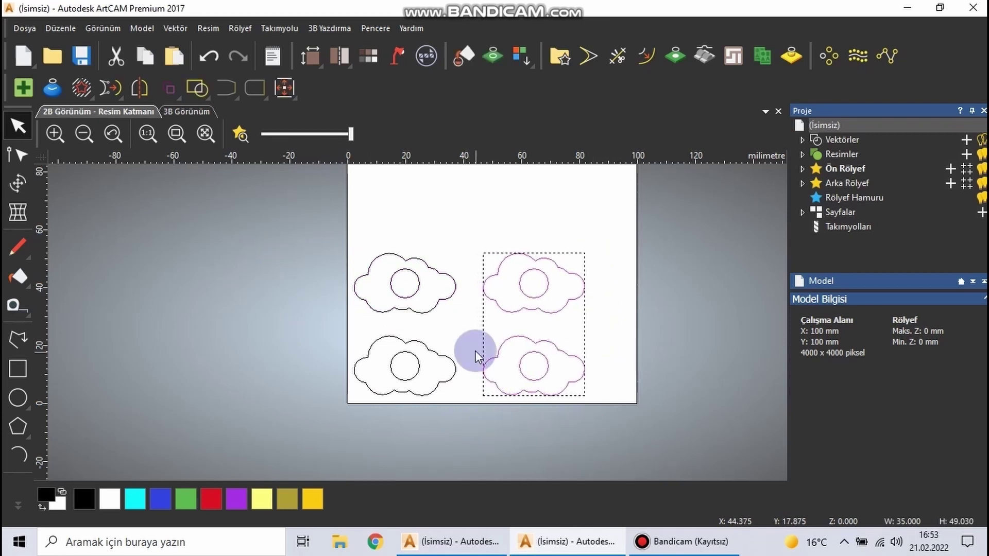
click(470, 329)
Select all four clouds for toolpath creation.
click(436, 307)
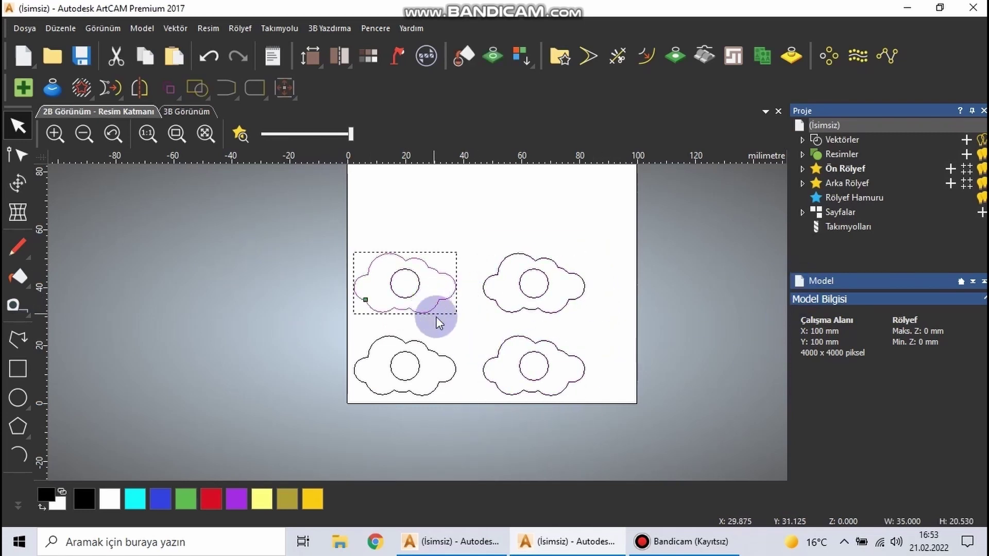
shift+click(439, 353)
shift+click(495, 308)
shift+click(515, 347)
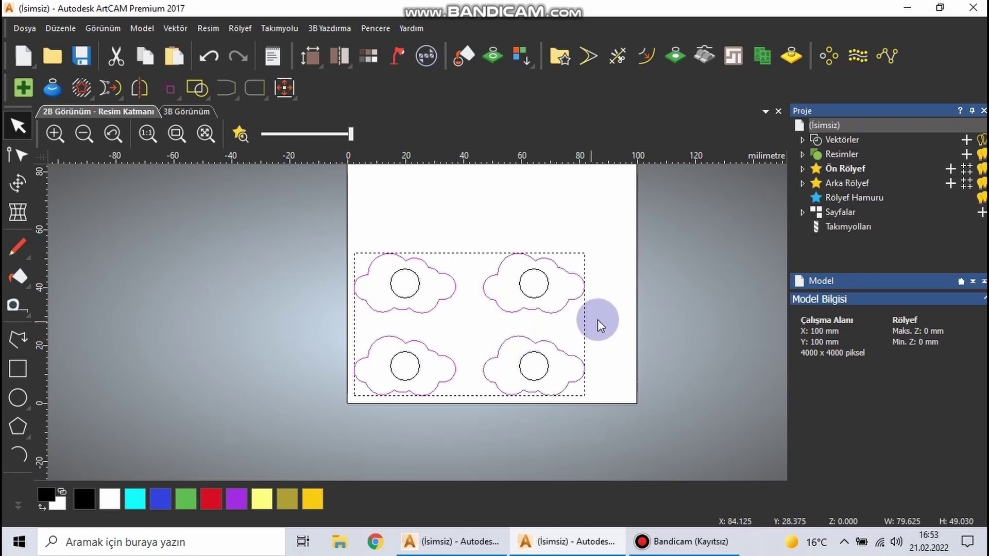
click(845, 227)
Start a profile toolpath for the clouds using the 3 mm flat end mill.
click(804, 438)
double_click(700, 308)
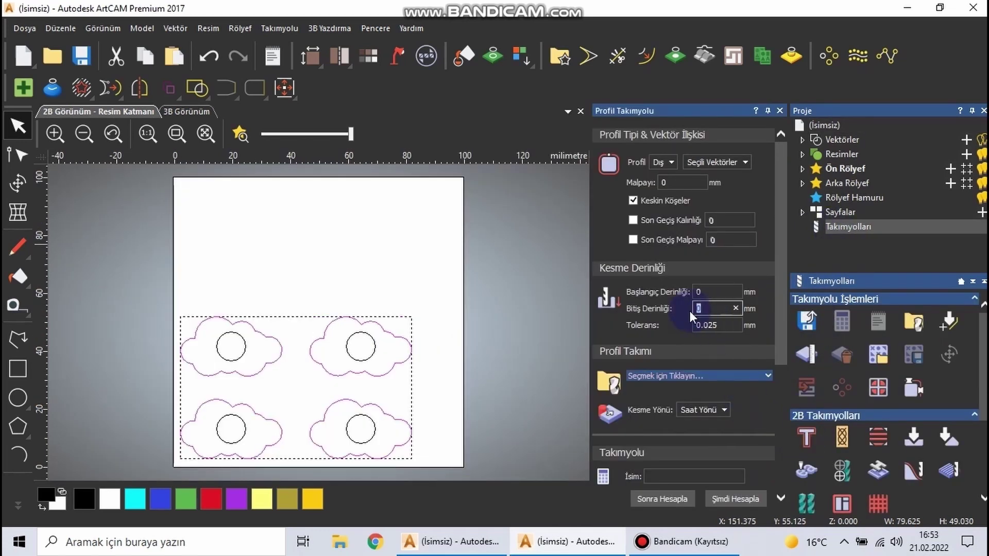
click(689, 371)
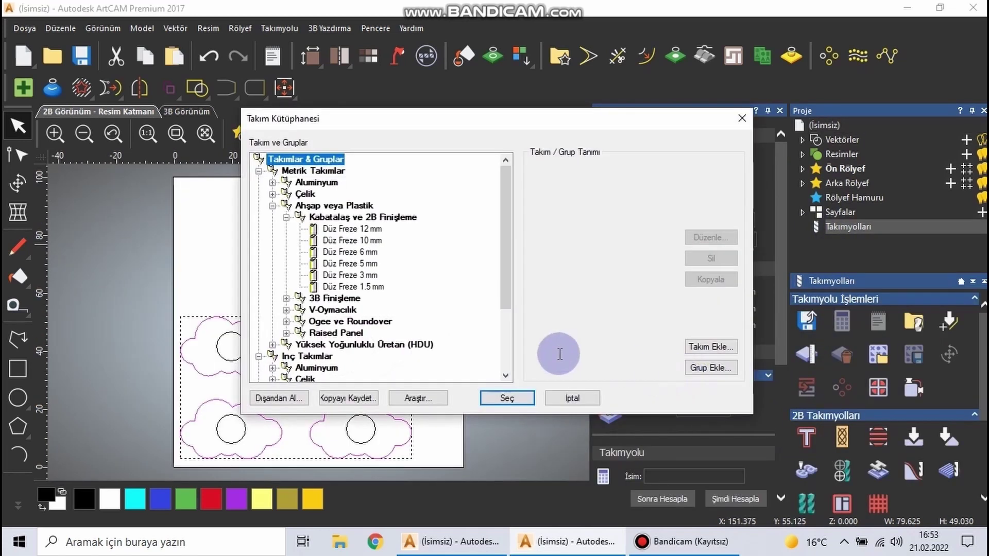
click(353, 276)
click(505, 398)
scroll(714, 326, down, 3)
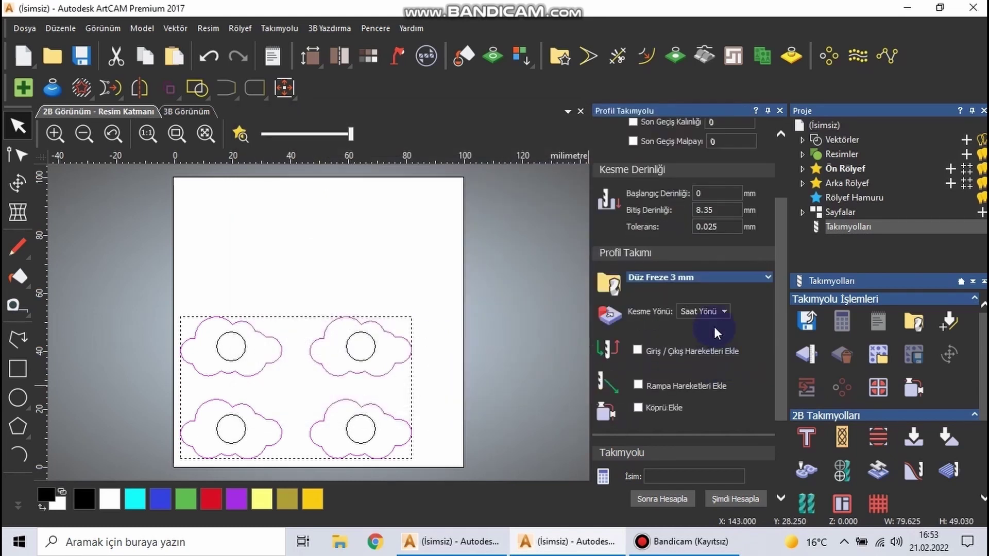
scroll(716, 340, down, 3)
Set 8 mm material thickness, name the toolpath KESME and calculate it.
click(645, 415)
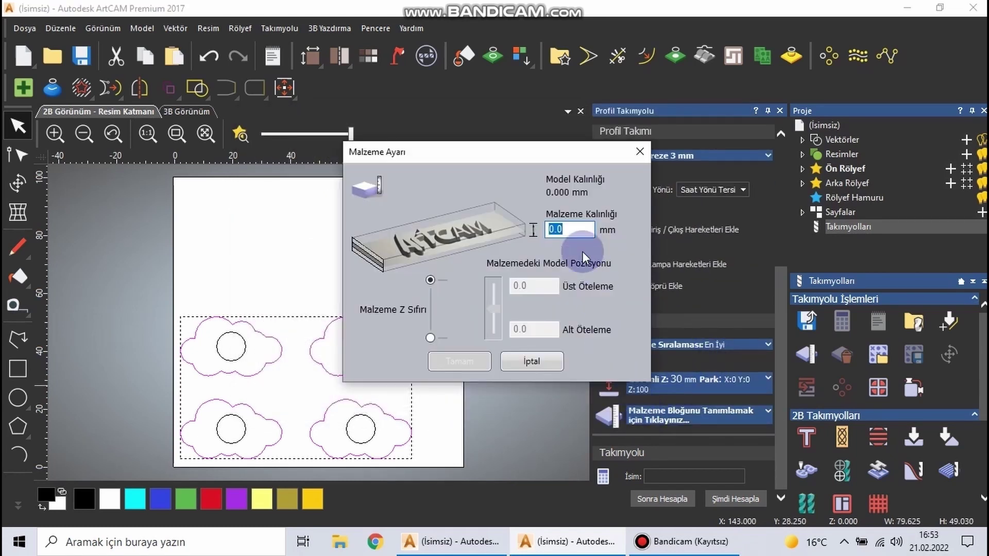
text(8)
click(479, 362)
click(656, 476)
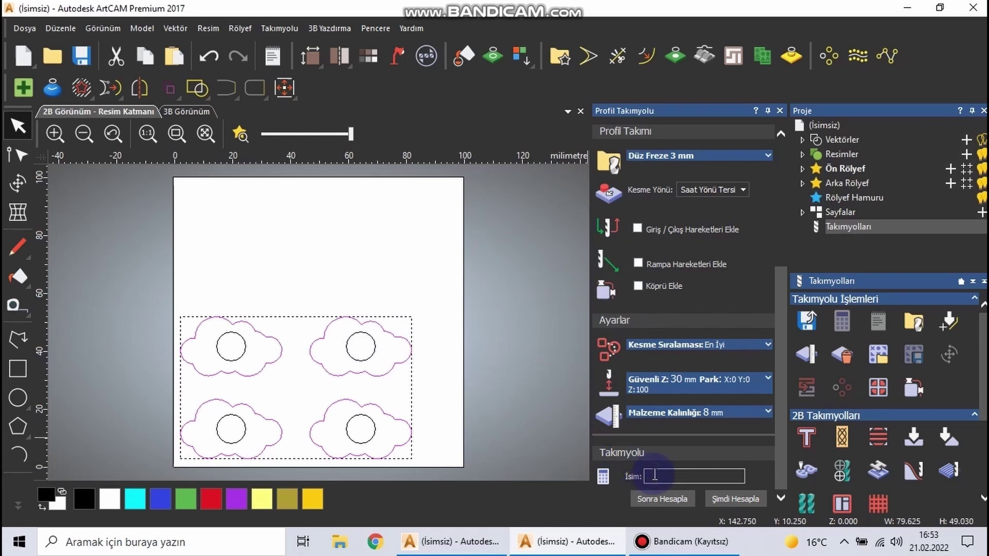
text(KESME)
click(714, 501)
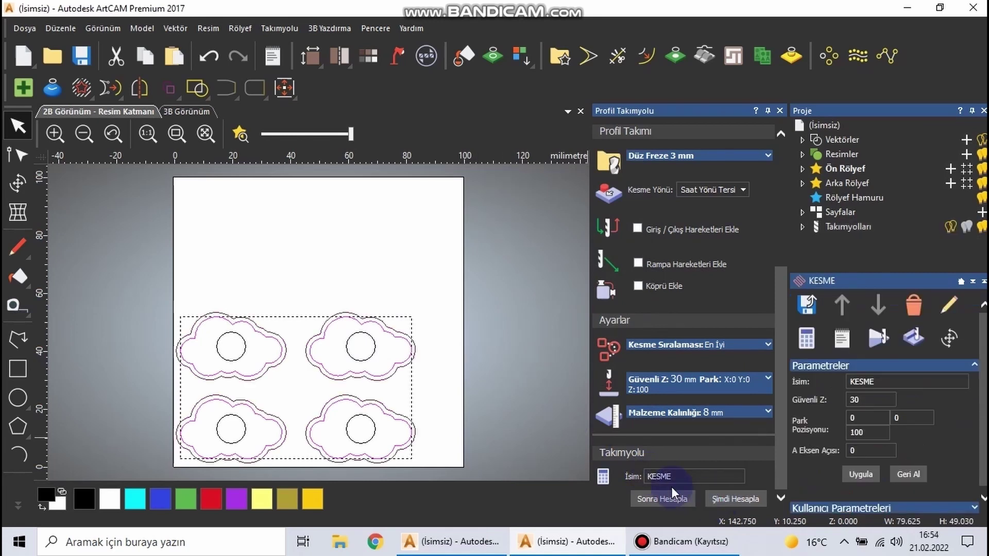
click(780, 111)
Select the inner circles of all four clouds.
click(344, 351)
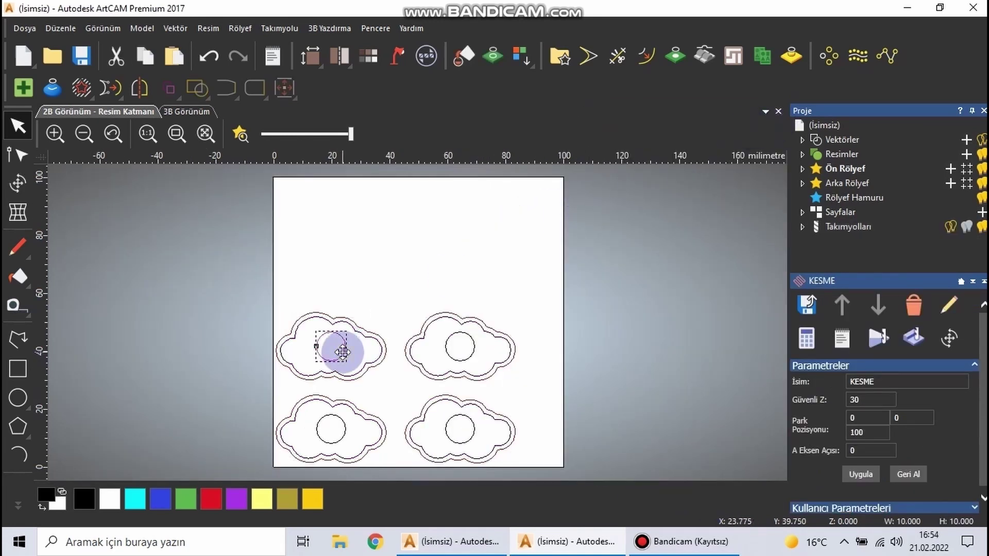
shift+click(332, 422)
shift+click(460, 429)
shift+click(460, 347)
click(848, 226)
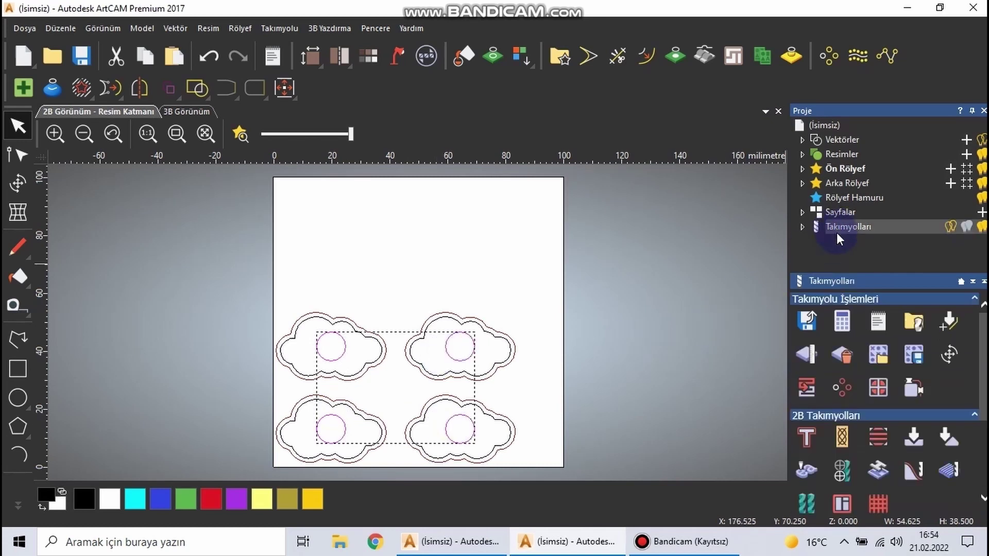
Start a 2D area clearance with depth 6 and the 3 mm flat end mill.
click(878, 437)
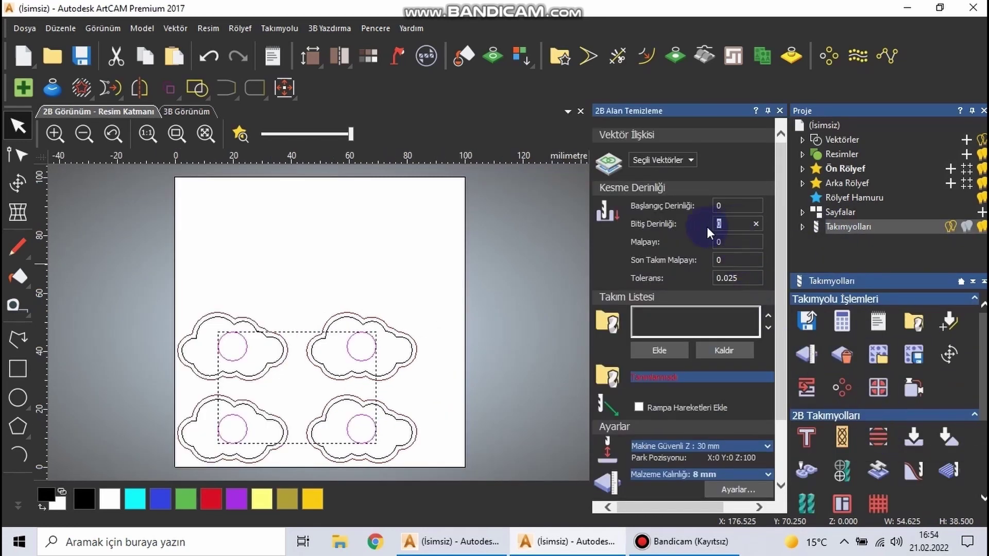
text(6)
click(604, 344)
click(350, 275)
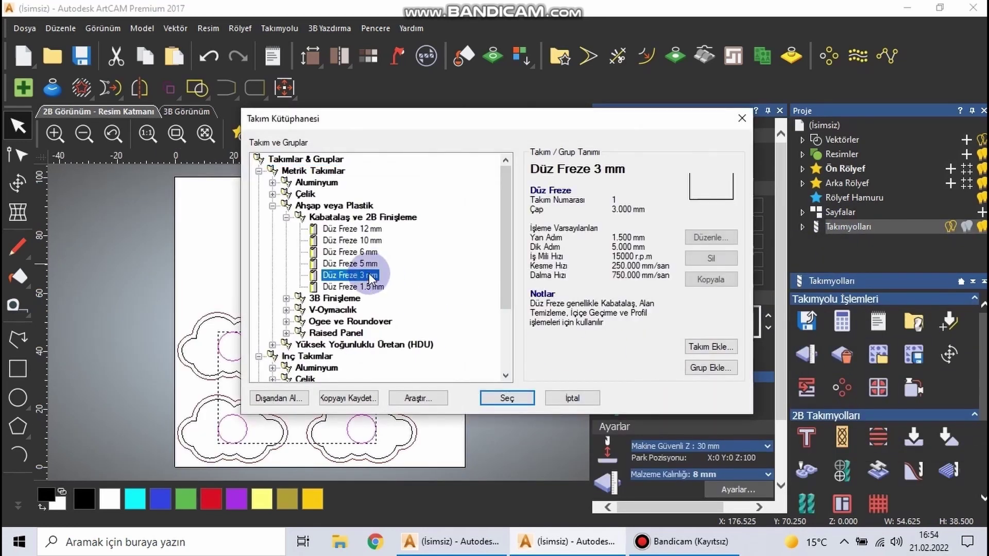
click(507, 398)
scroll(697, 425, down, 3)
scroll(713, 434, down, 2)
Use the offset strategy, name the toolpath TARAMA and calculate it.
click(750, 261)
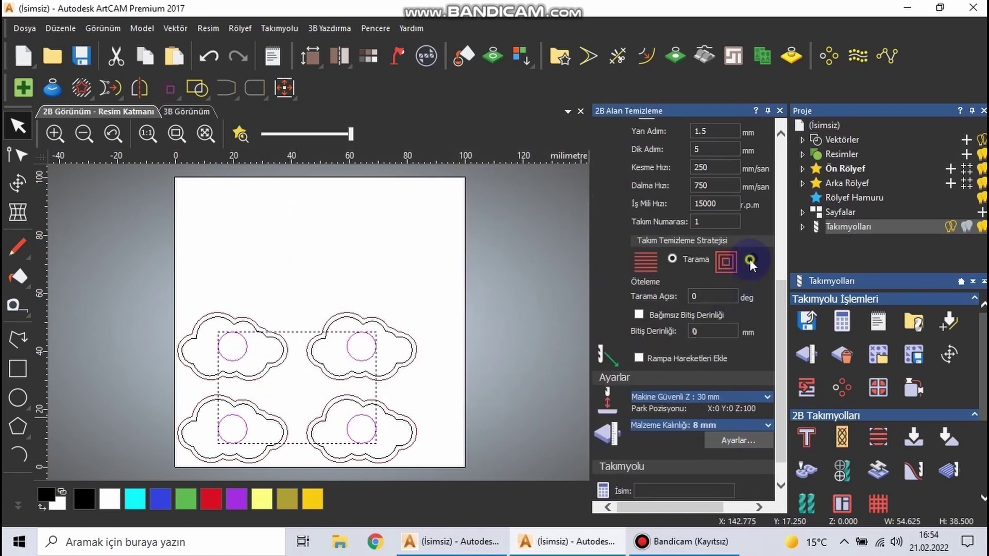
scroll(735, 358, down, 3)
click(690, 462)
text(T)
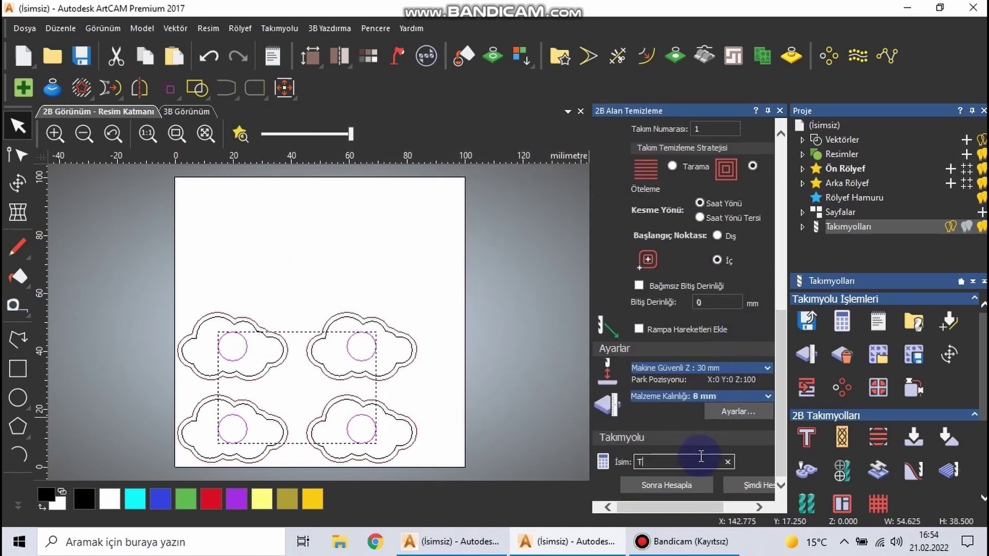
text(ARAMA)
click(746, 483)
click(780, 111)
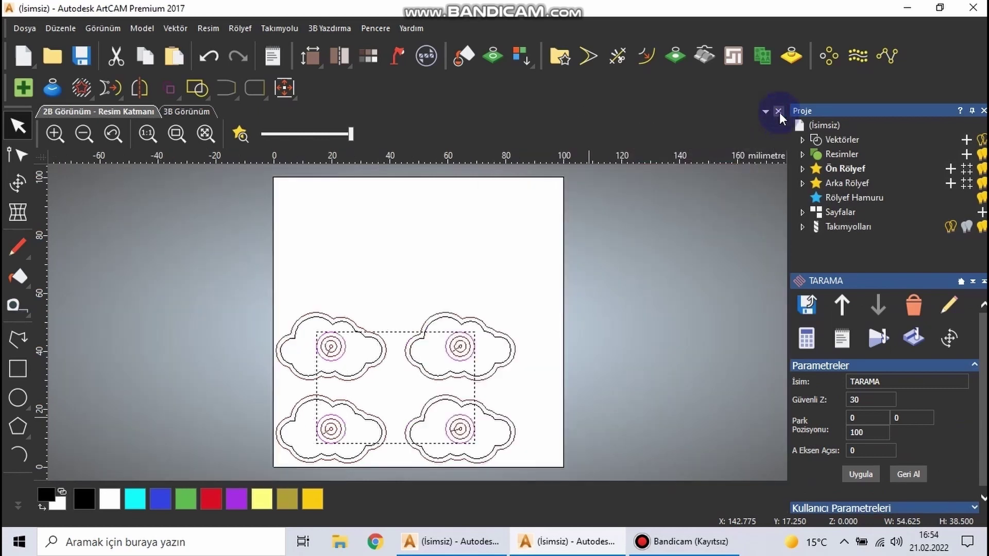
click(802, 227)
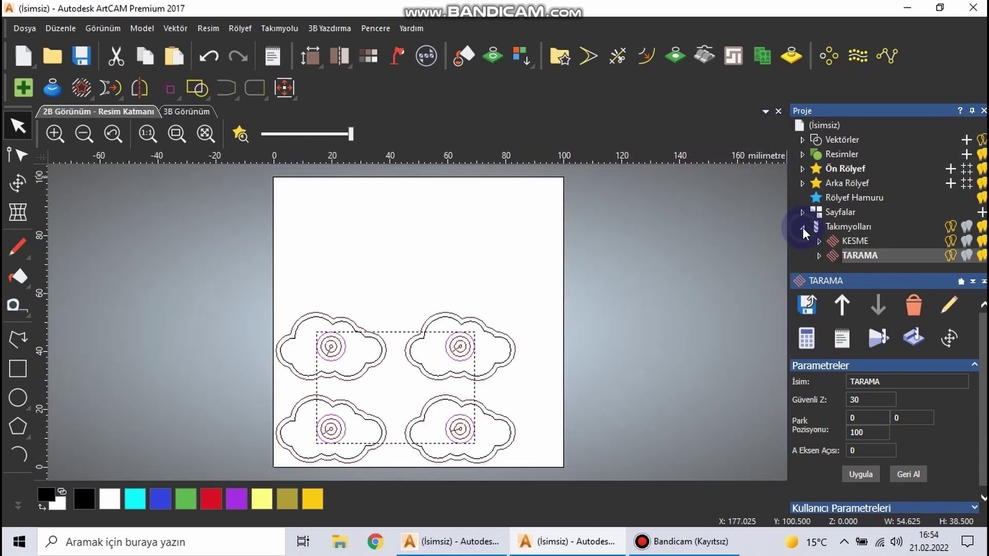
Run a high-detail TARAMA simulation in isometric view, then simulate KESME.
click(878, 338)
click(407, 326)
click(419, 388)
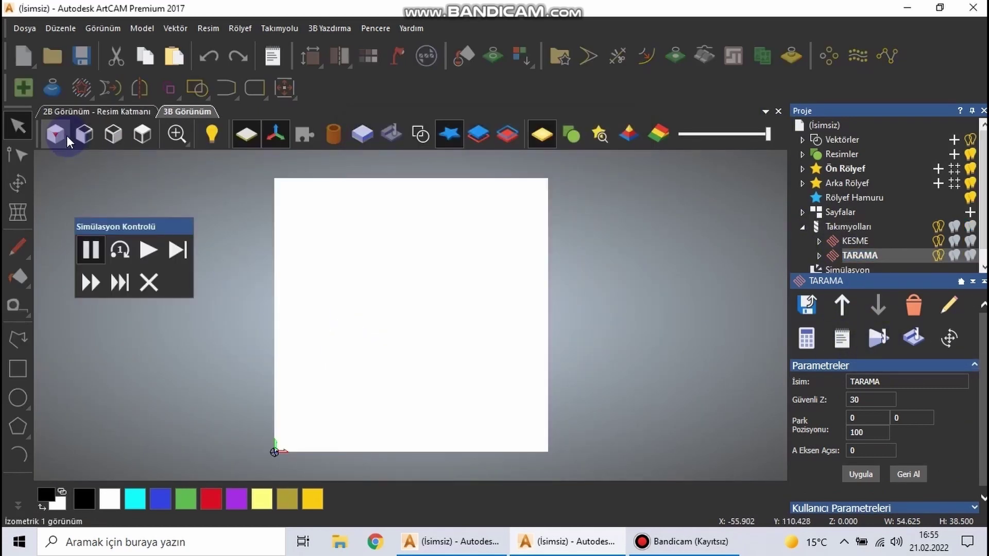
click(55, 134)
click(148, 250)
scroll(419, 364, up, 3)
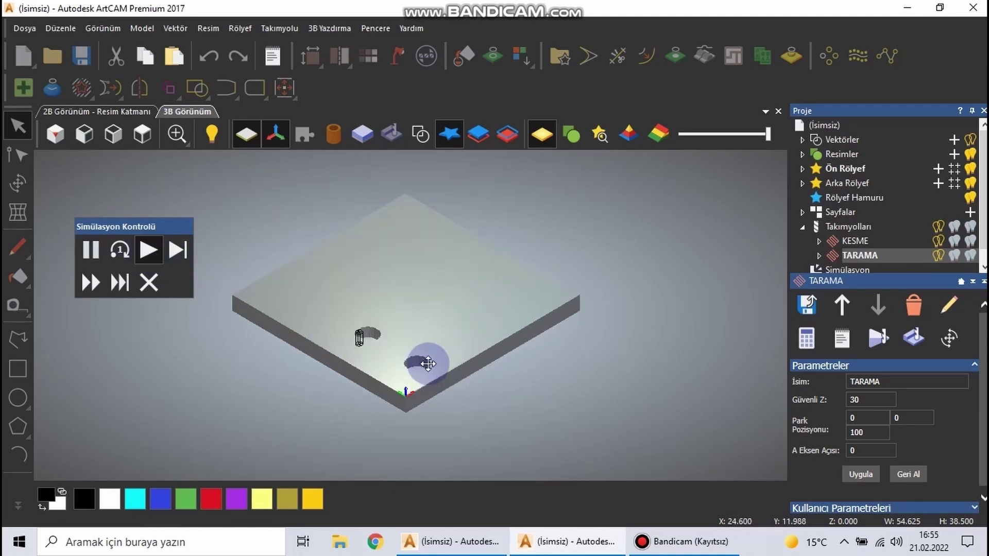
scroll(441, 302, up, 2)
click(852, 240)
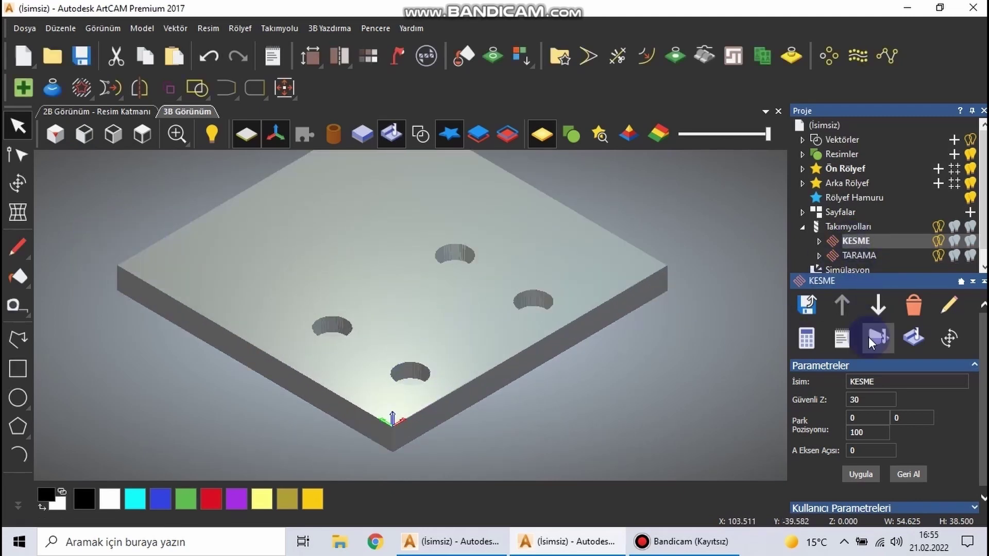
click(876, 338)
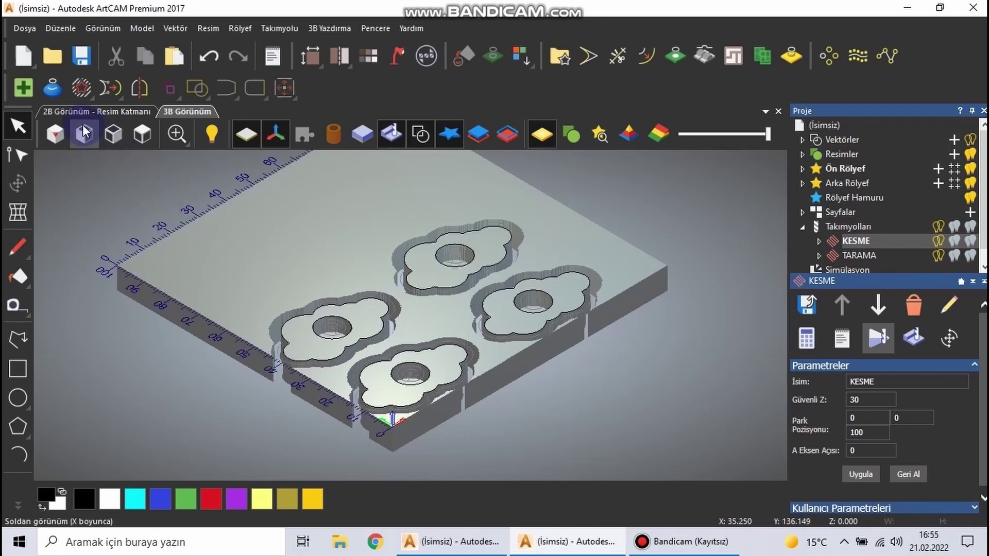
Queue TARAMA first and KESME second in the list of toolpaths to save.
click(78, 111)
click(807, 305)
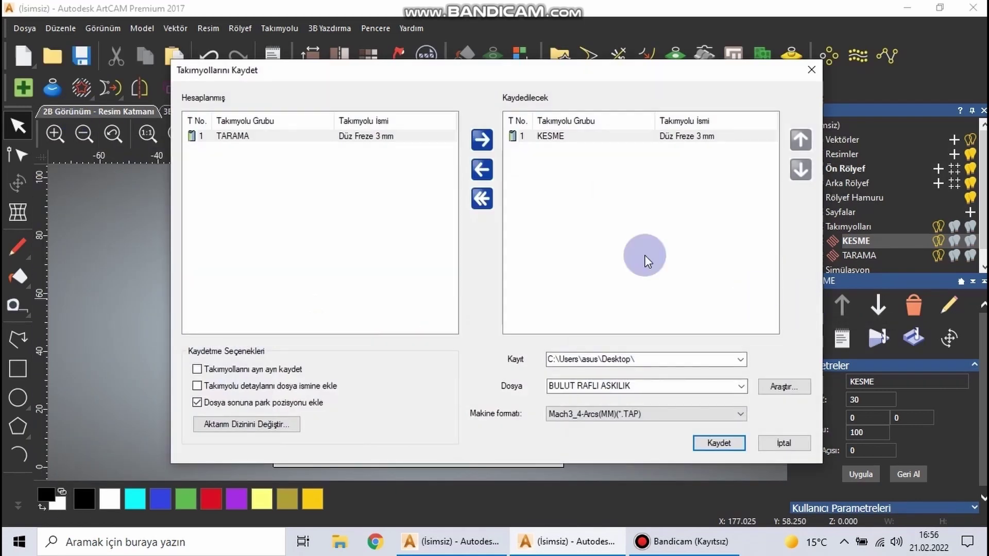
click(481, 169)
click(271, 136)
click(482, 139)
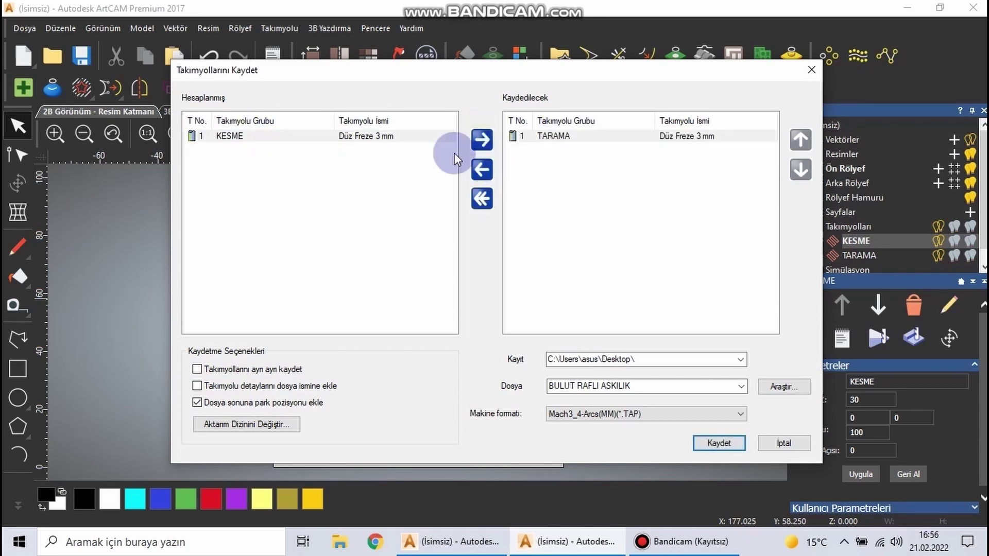
Save them as the Mach3 .TAP file 'BULUT RAFLI ASKILIK BABY CLOUD' and check it on the desktop.
click(649, 386)
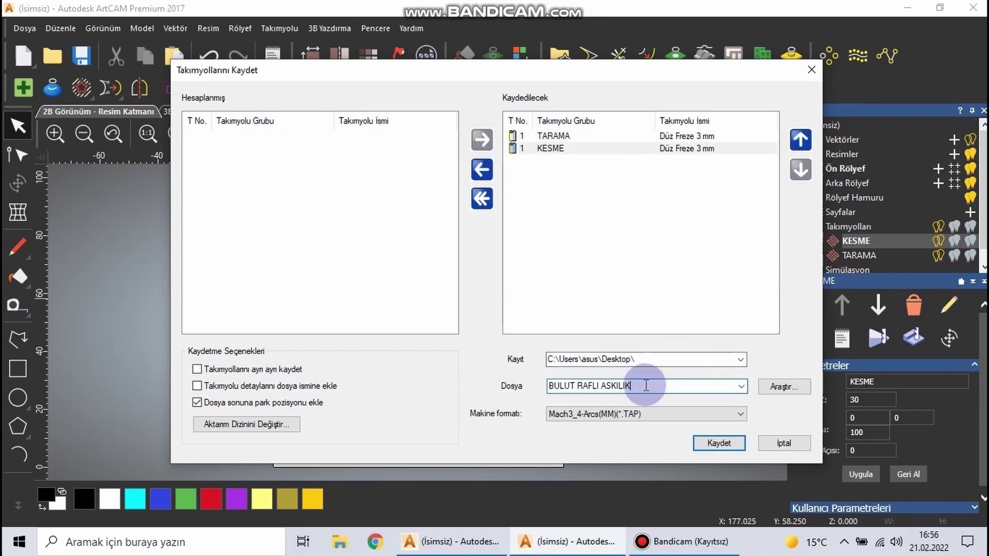
text( BABY CLOUD)
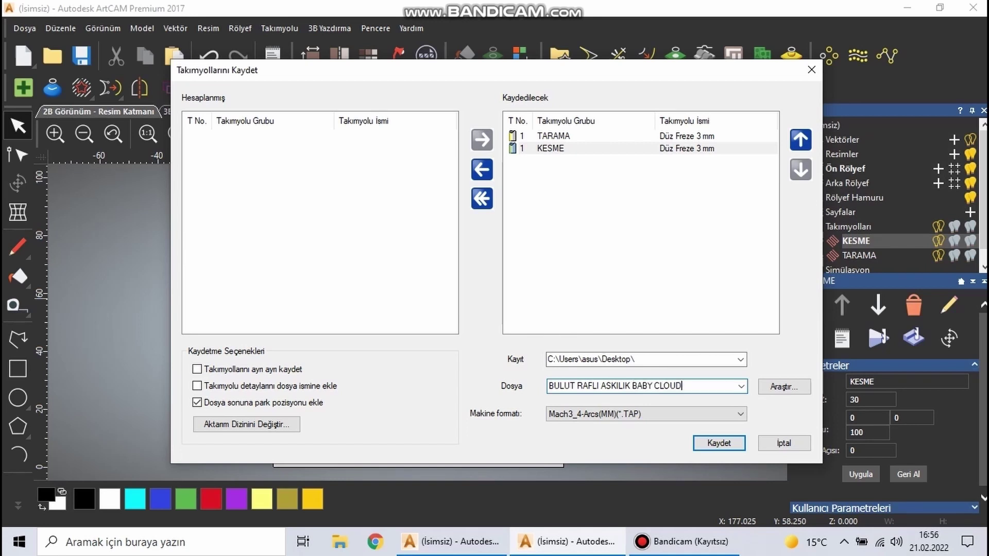
click(719, 443)
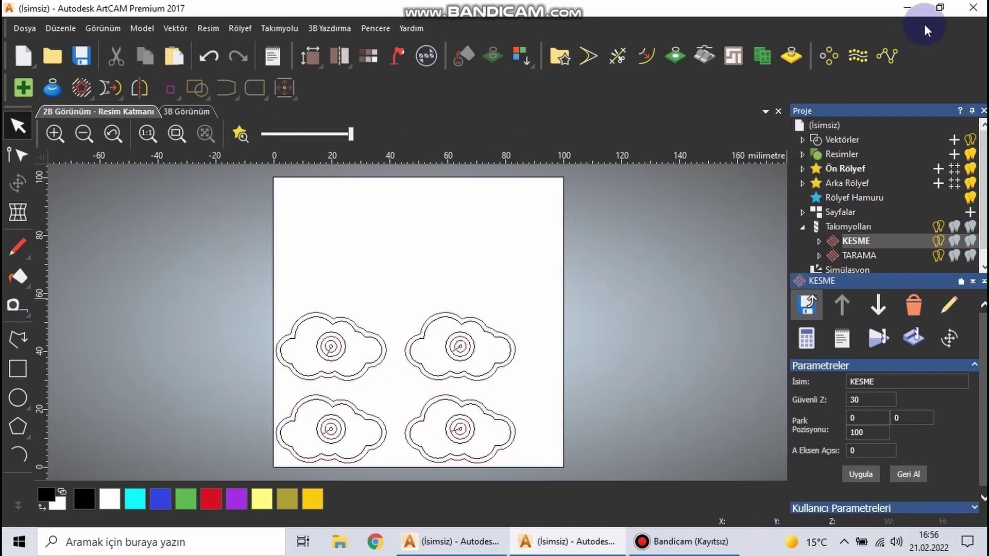
click(908, 7)
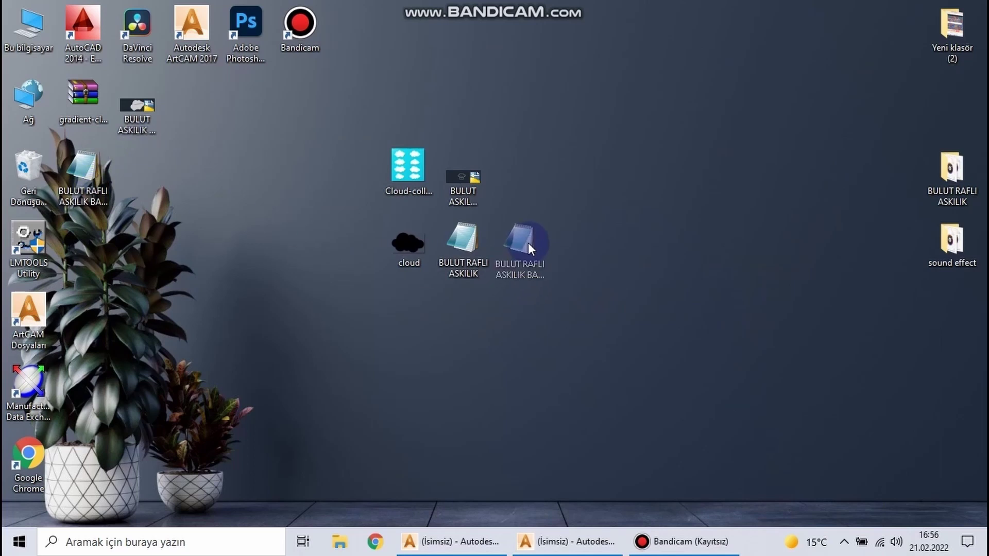
click(518, 261)
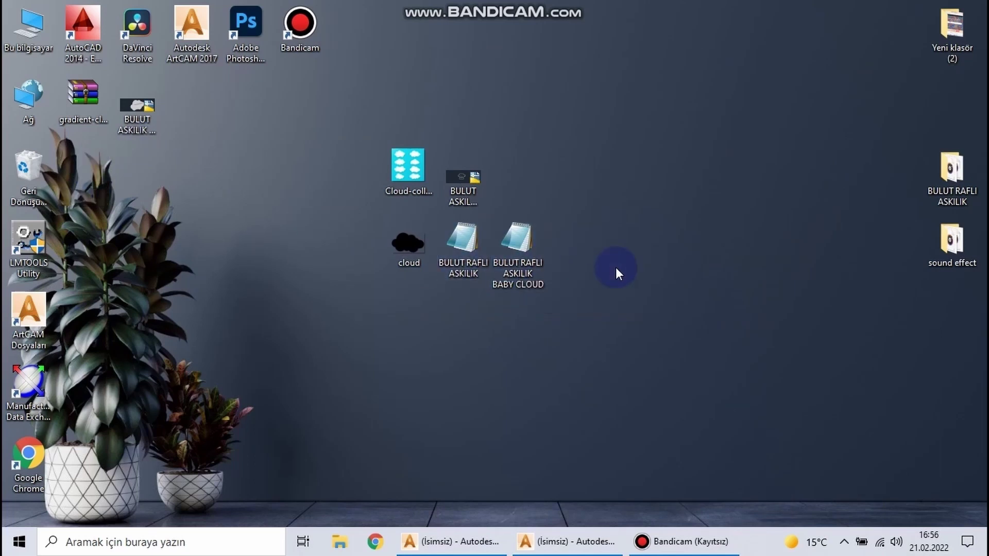